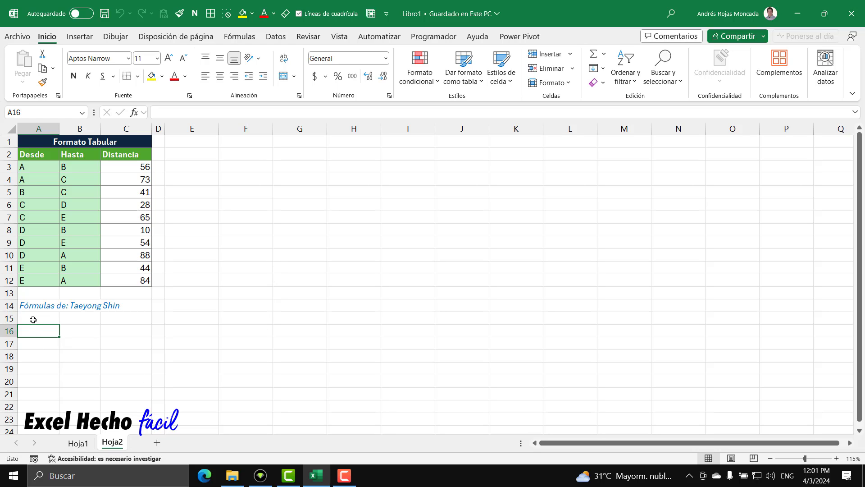
Examine the credit note in row 14 and the Formato Tabular table with its Desde, Hasta and Distancia columns
left_click_drag(28, 309, 124, 306)
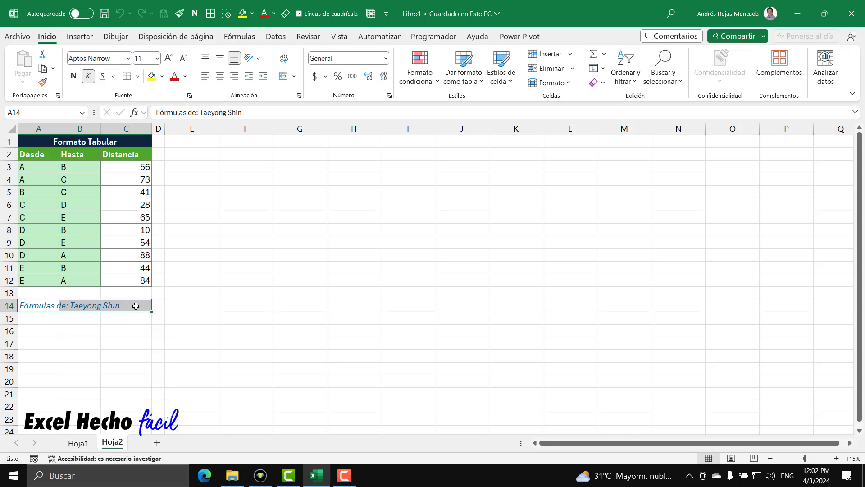
left_click(45, 332)
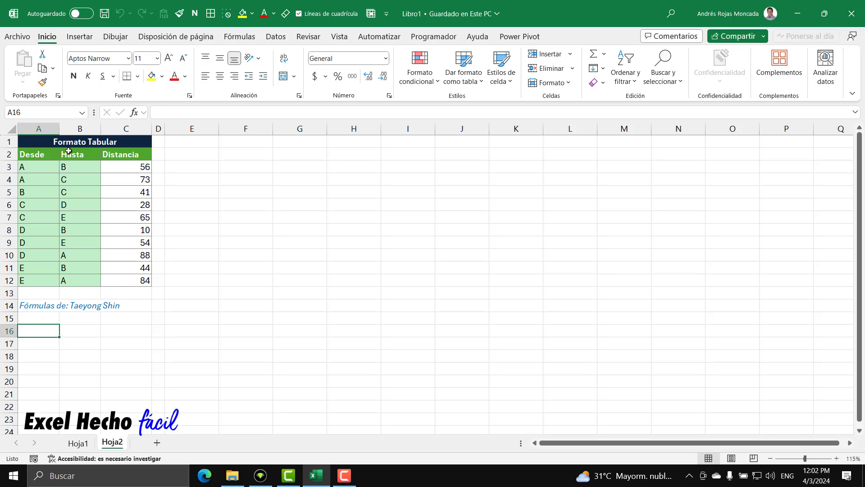
left_click_drag(47, 141, 134, 279)
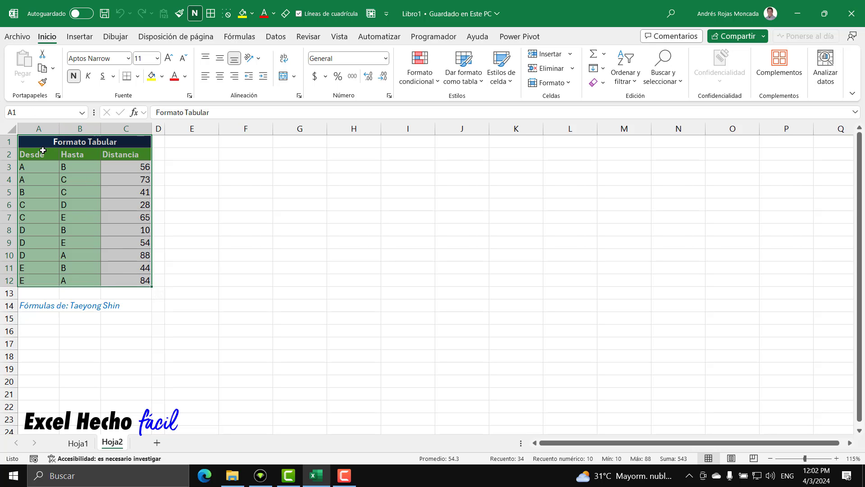
left_click_drag(43, 154, 126, 277)
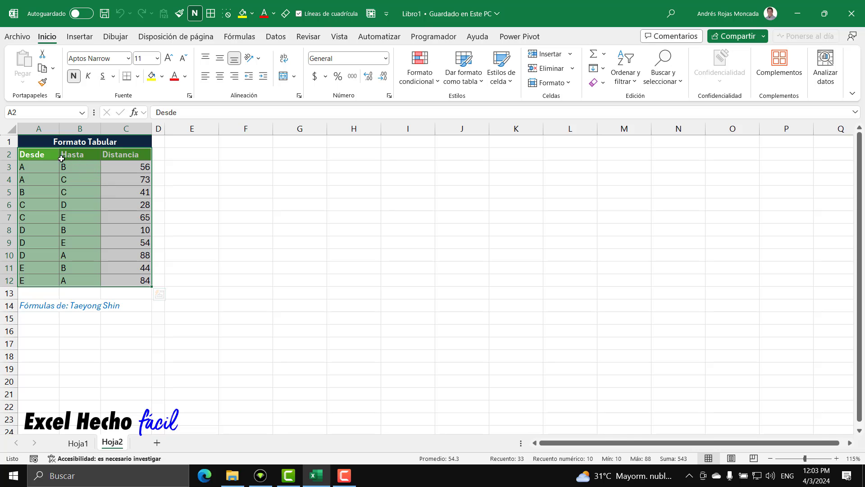
left_click_drag(41, 157, 123, 280)
left_click_drag(45, 153, 119, 280)
left_click_drag(47, 158, 127, 278)
left_click_drag(42, 166, 46, 286)
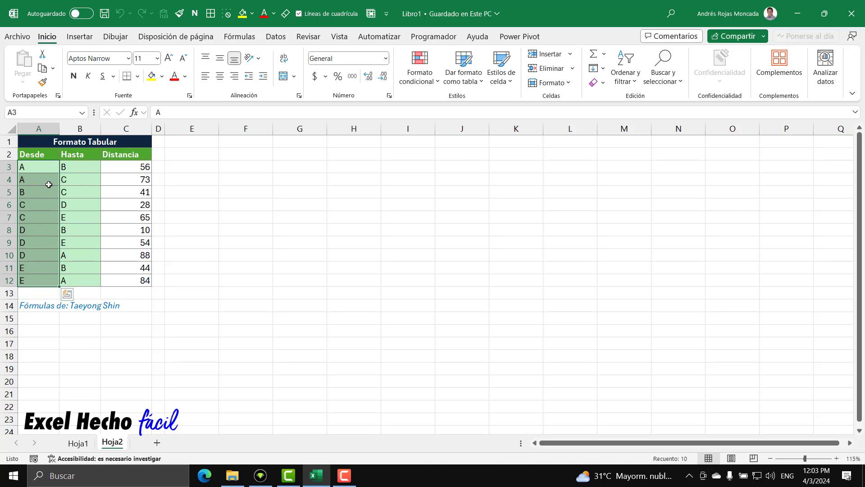
left_click_drag(81, 167, 85, 281)
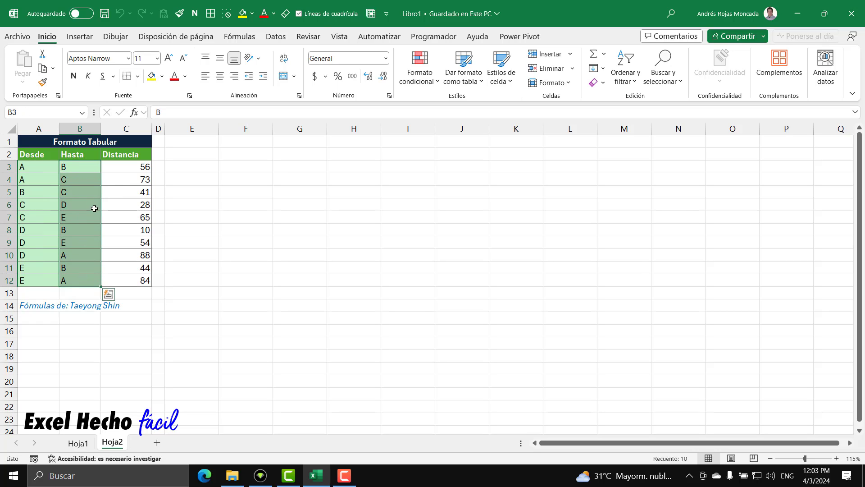
left_click_drag(118, 167, 124, 279)
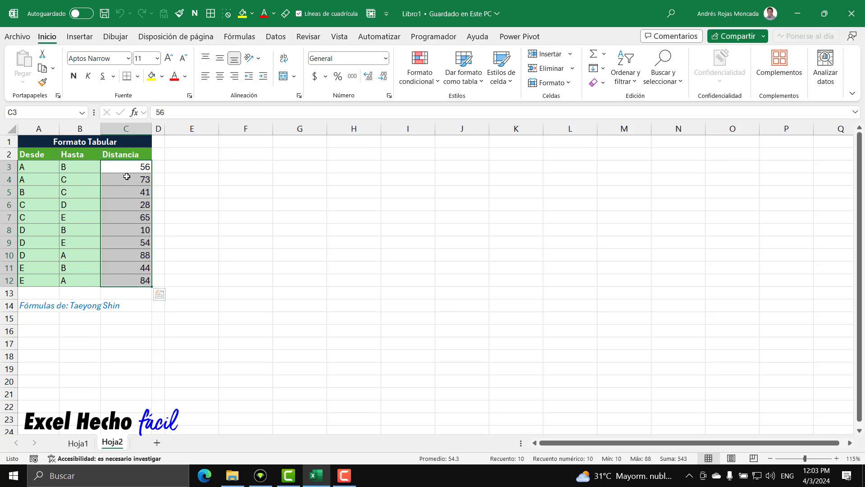
Read the first two table records, from A to B and from A to C, with their distances
left_click(39, 167)
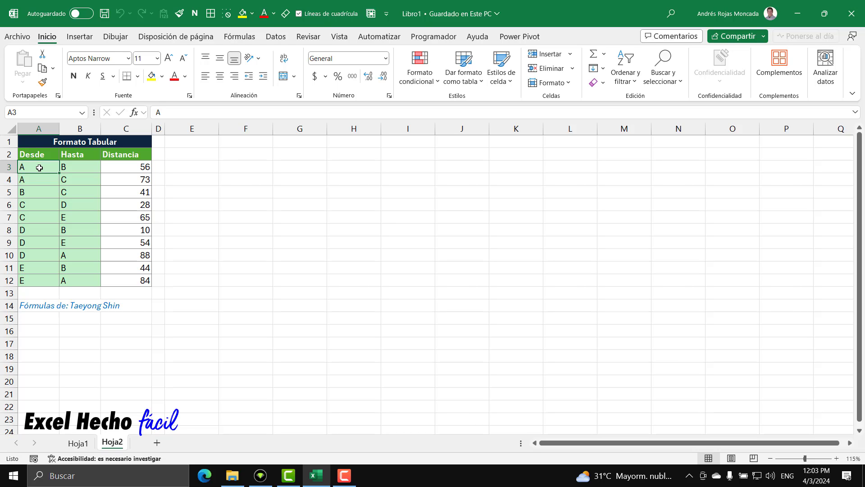
key("Right")
key("Right")
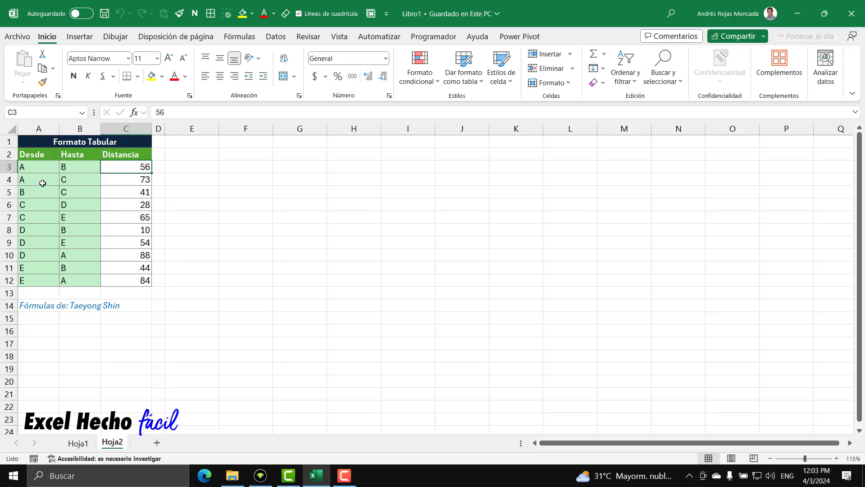
left_click_drag(42, 180, 72, 180)
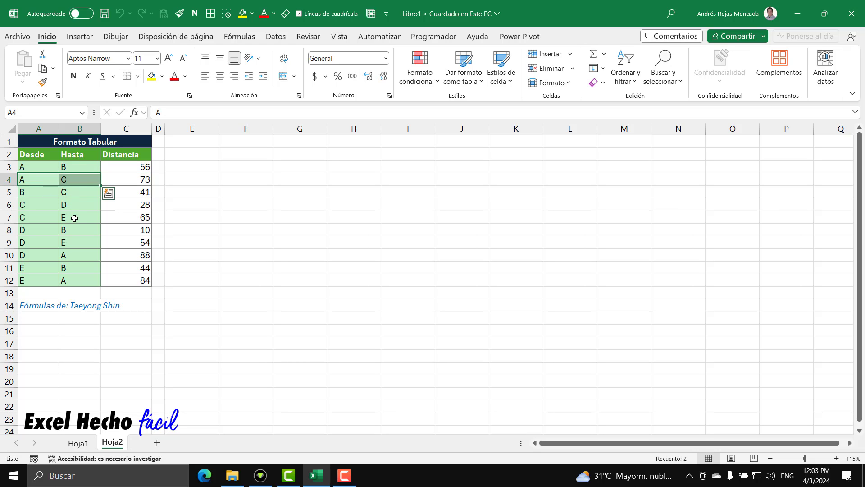
left_click(129, 181)
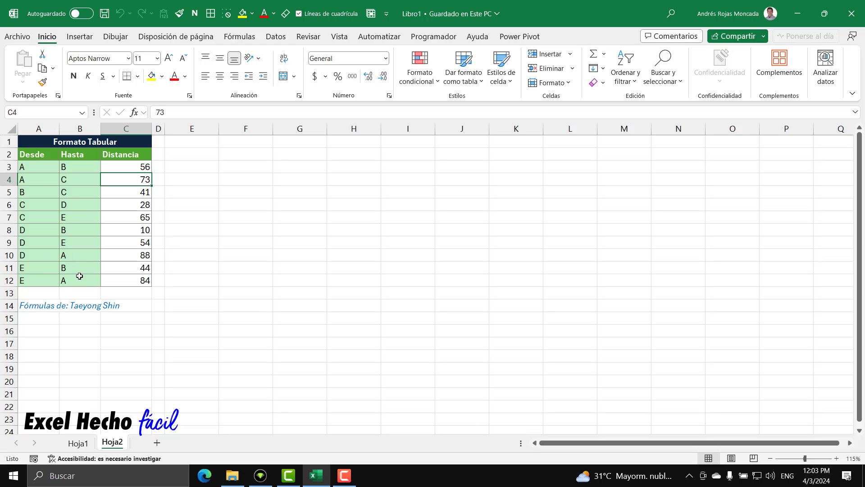
Compare the records in rows 10 and 12 that link D and E to A, checking their points and distances in the table
left_click_drag(40, 167, 35, 280)
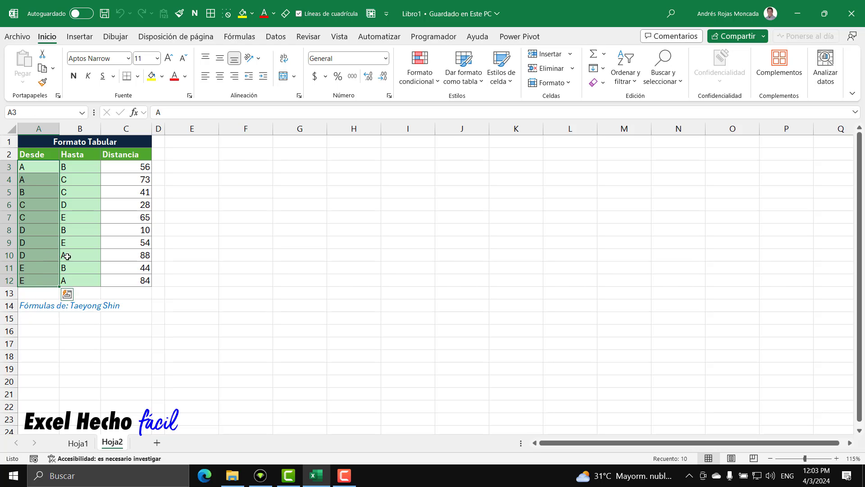
left_click_drag(63, 255, 44, 254)
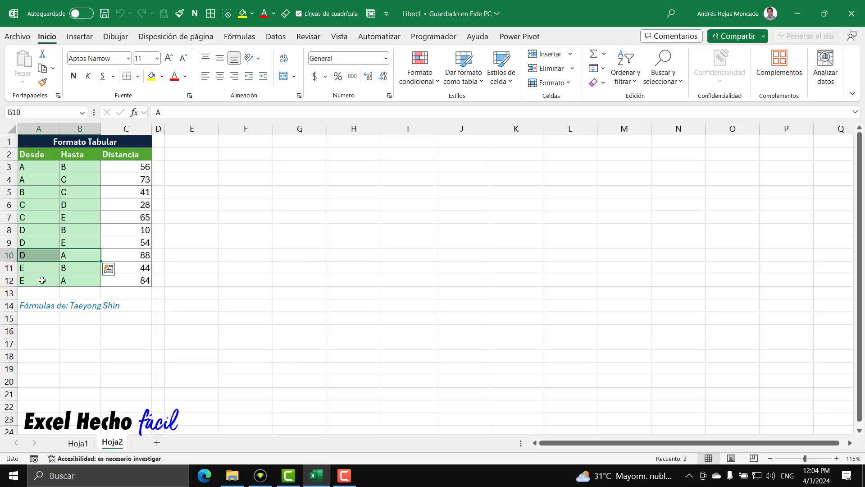
left_click_drag(34, 257, 78, 255)
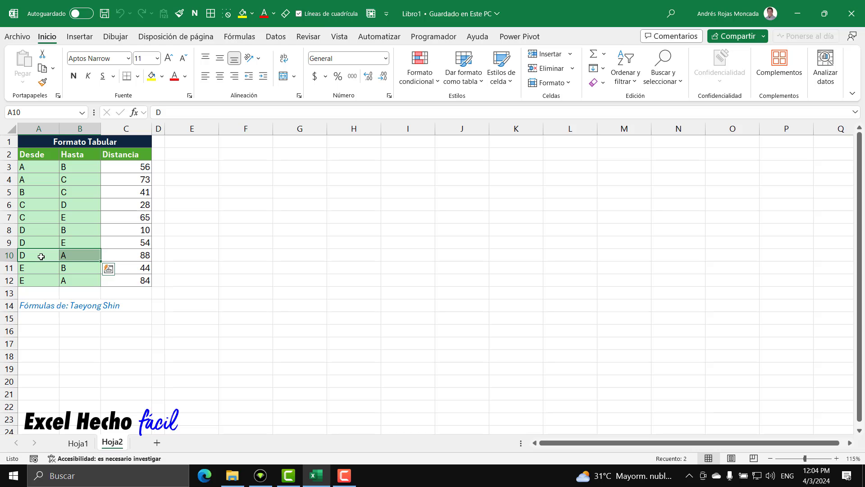
left_click(74, 255)
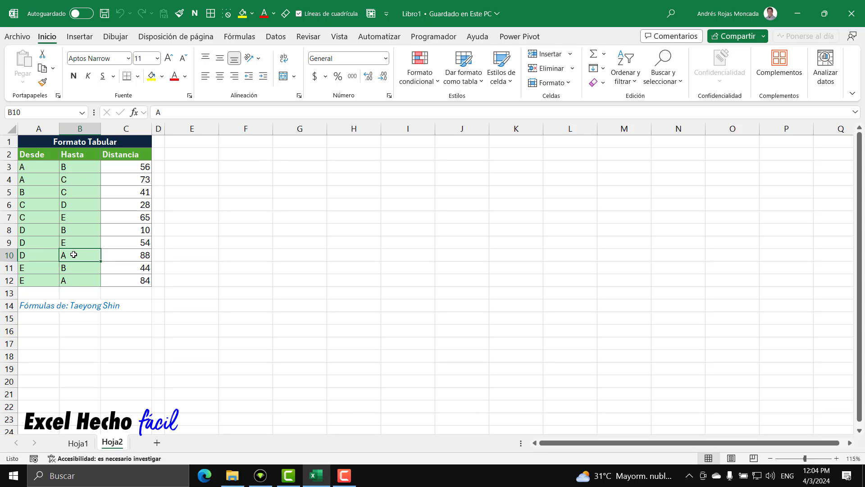
left_click_drag(73, 255, 30, 254)
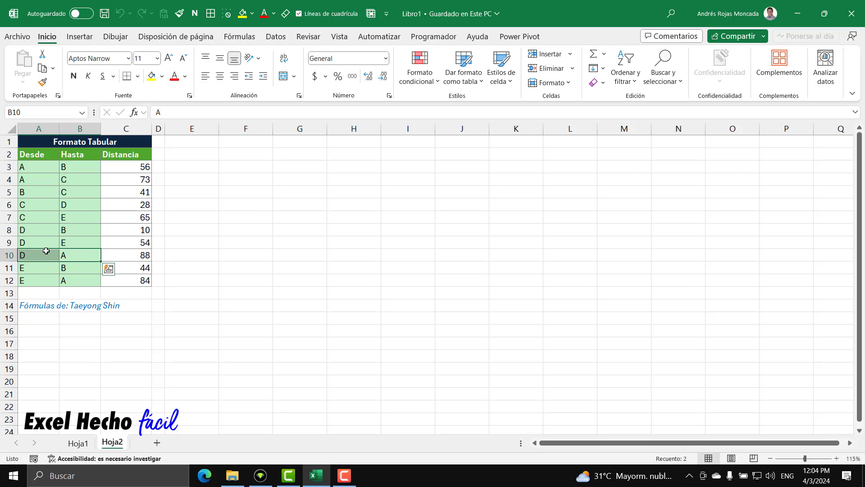
left_click(142, 256)
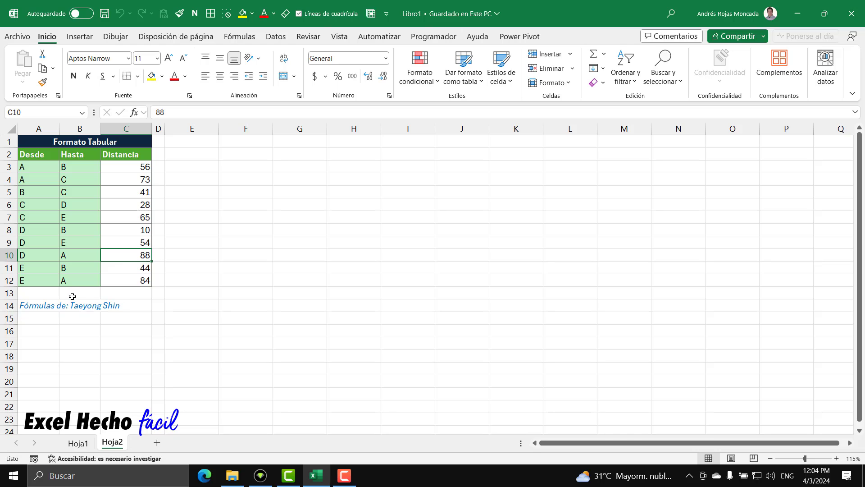
left_click_drag(69, 281, 32, 279)
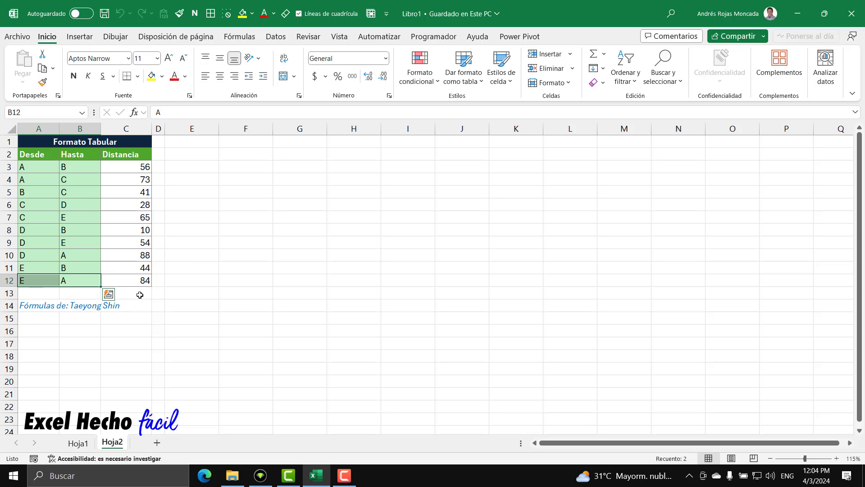
left_click(143, 280)
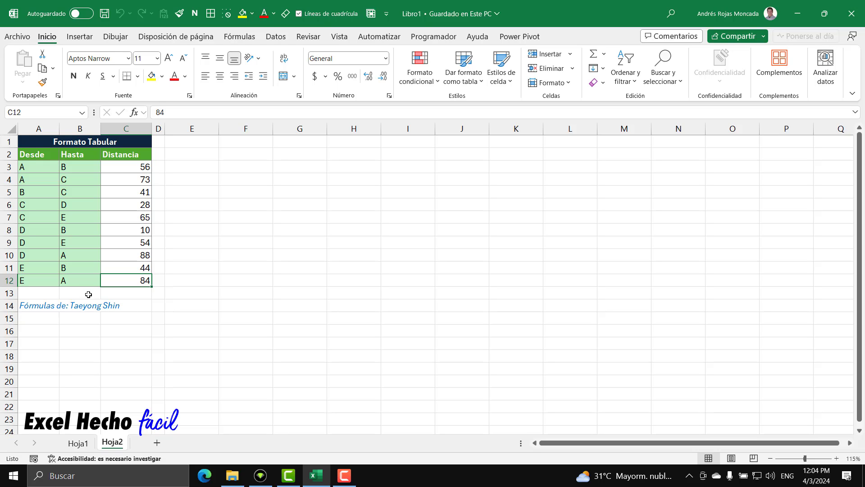
left_click(40, 254)
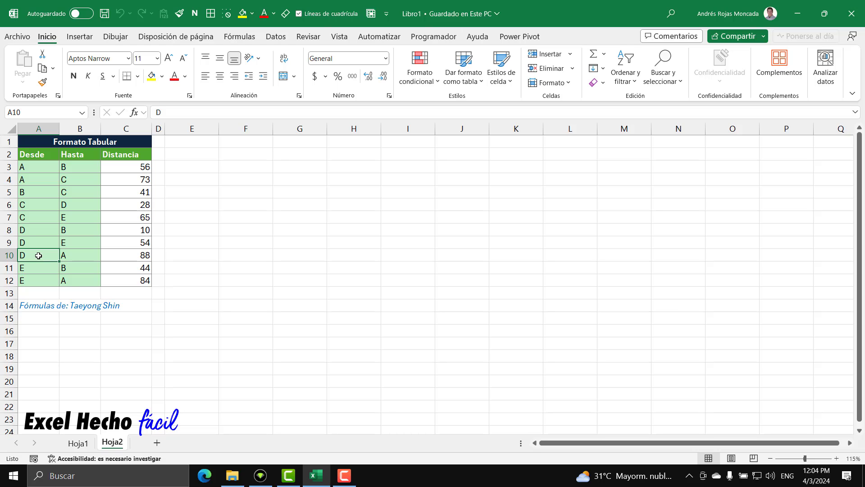
left_click_drag(42, 254, 77, 255)
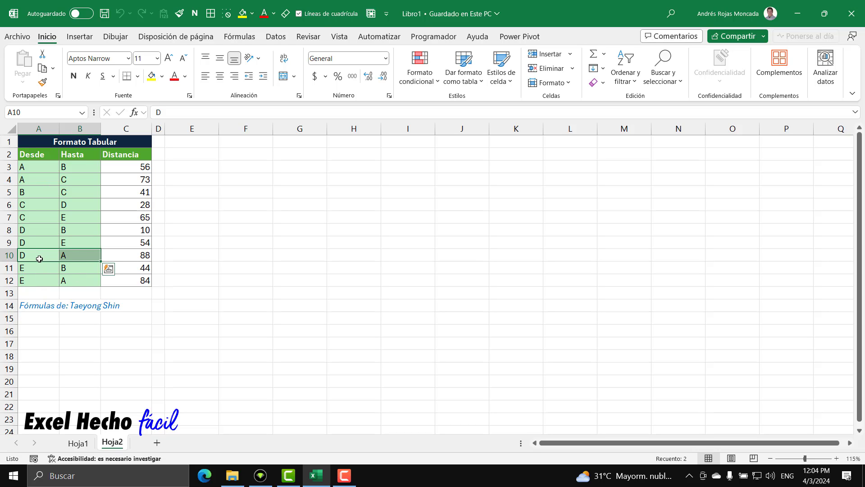
left_click(36, 280)
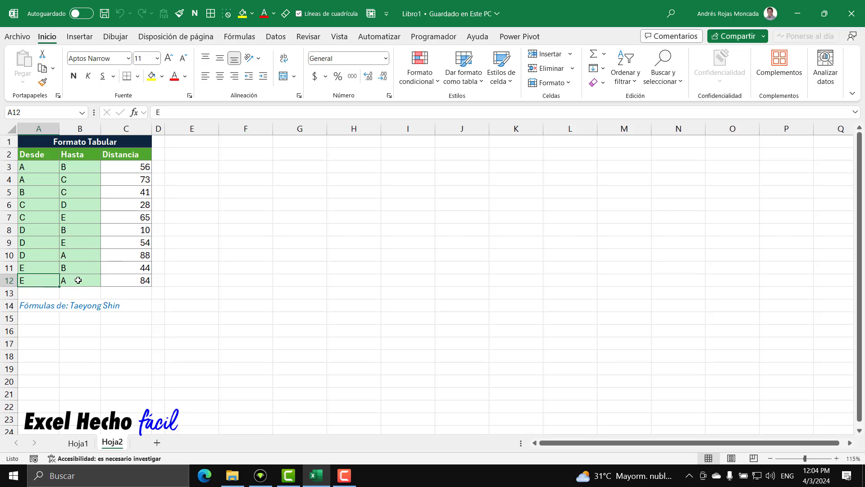
left_click(78, 280)
left_click(143, 272)
left_click(145, 280)
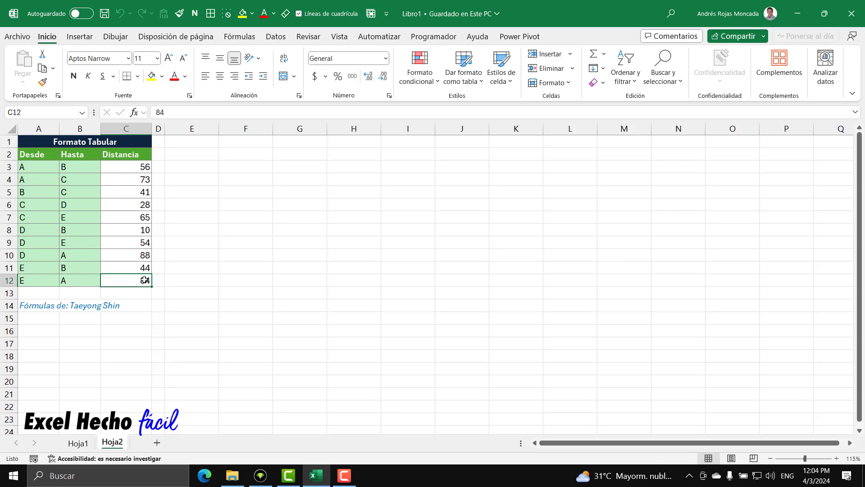
left_click(62, 255)
left_click_drag(62, 255, 36, 255)
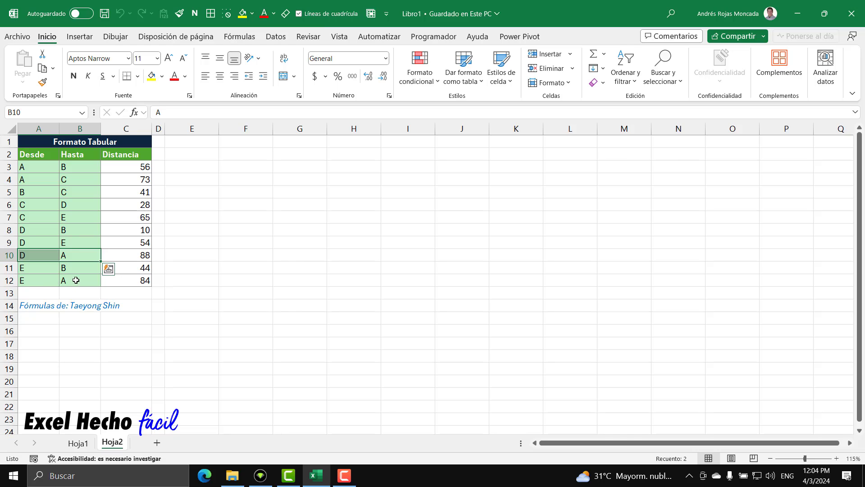
left_click_drag(71, 280, 39, 278)
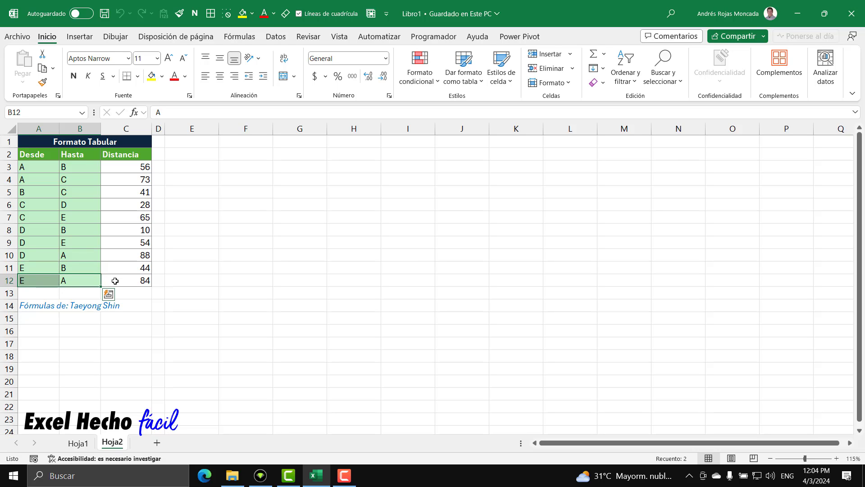
left_click(41, 166)
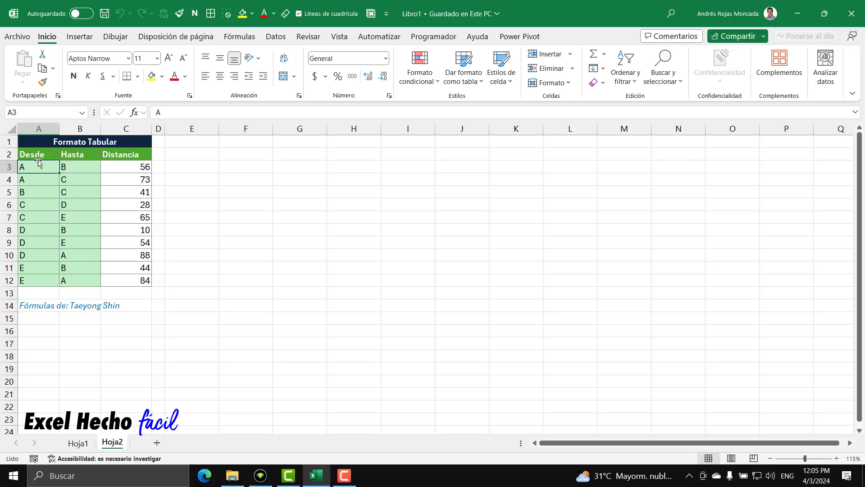
left_click_drag(36, 156, 143, 280)
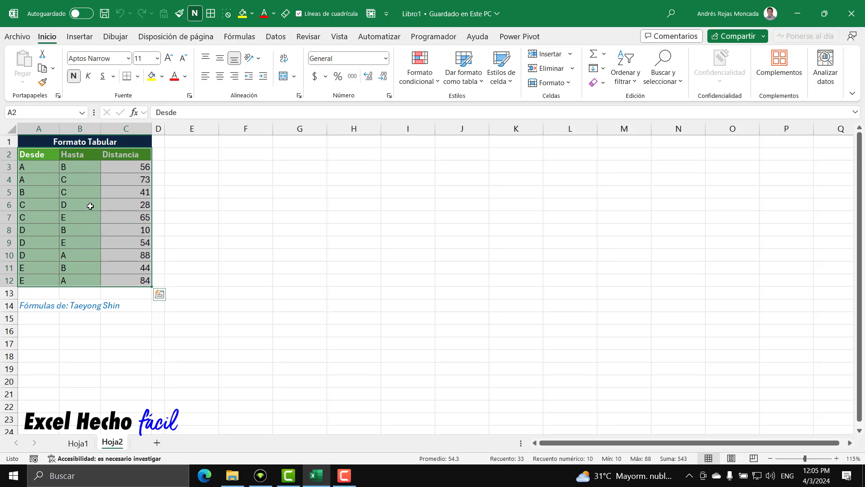
Enter the title "Formato No Tabular" in E1 and the corner header "D/H" in E2
left_click(182, 140)
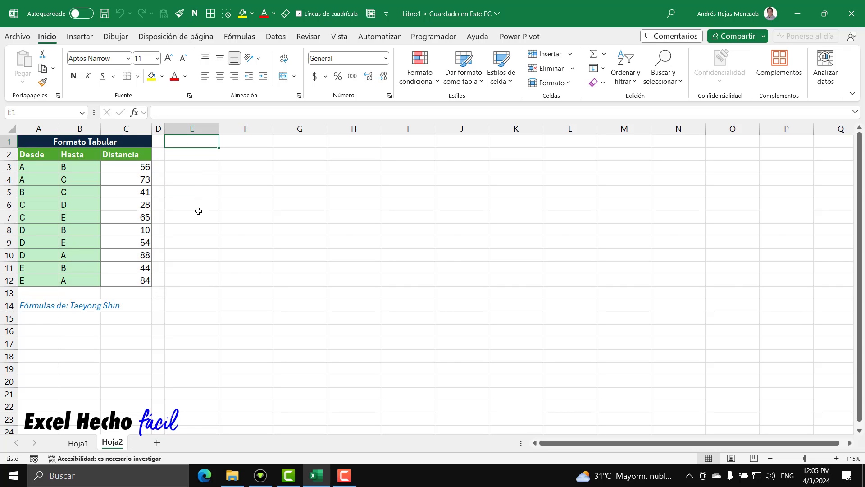
type("Formato")
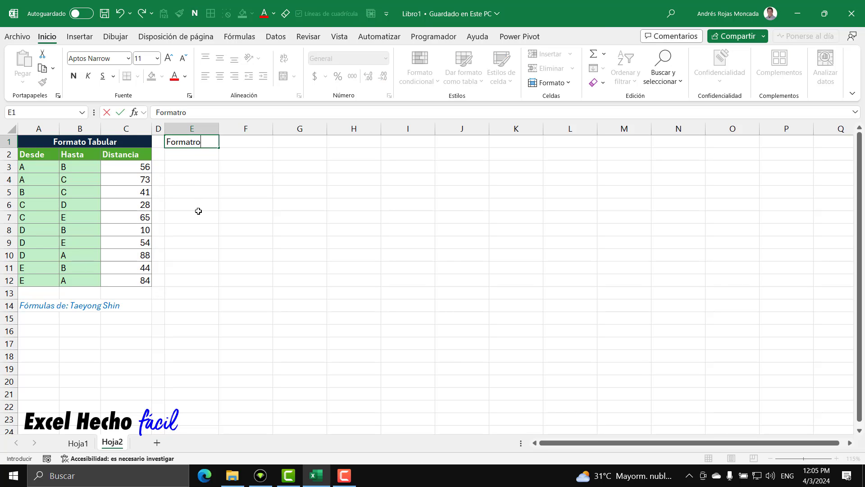
type("No Tabular")
key("Return")
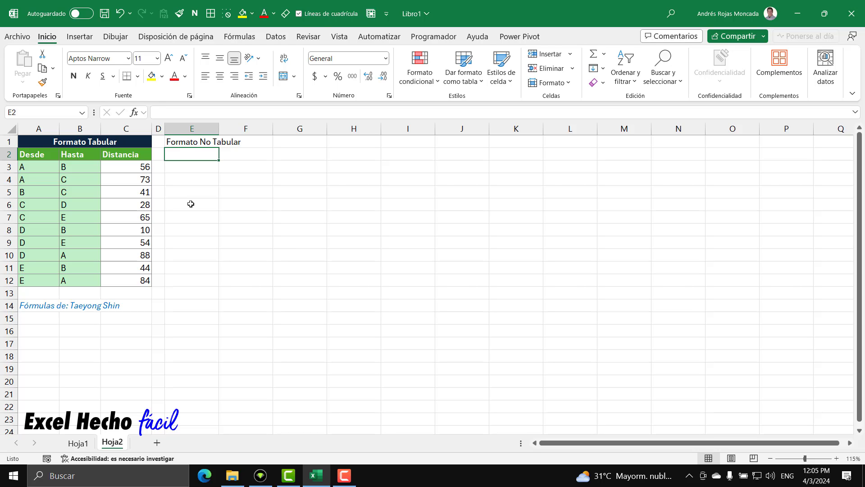
type("D/H")
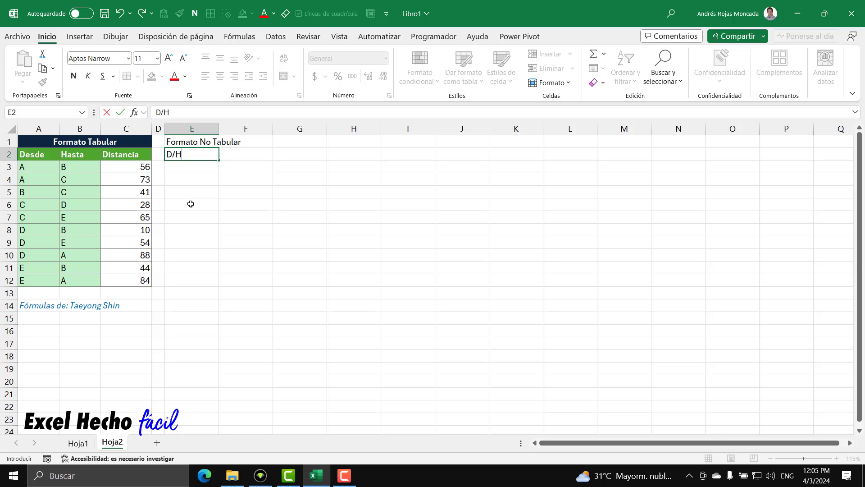
key("Return")
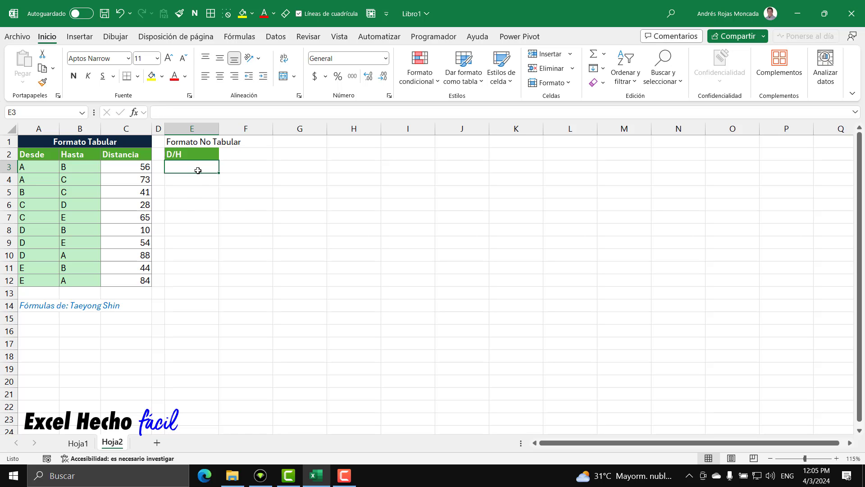
Enter =ORDENAR(UNICOS(A3:A12)) in E3 to list the sorted unique Desde points as the matrix row headers
left_click_drag(189, 170, 189, 217)
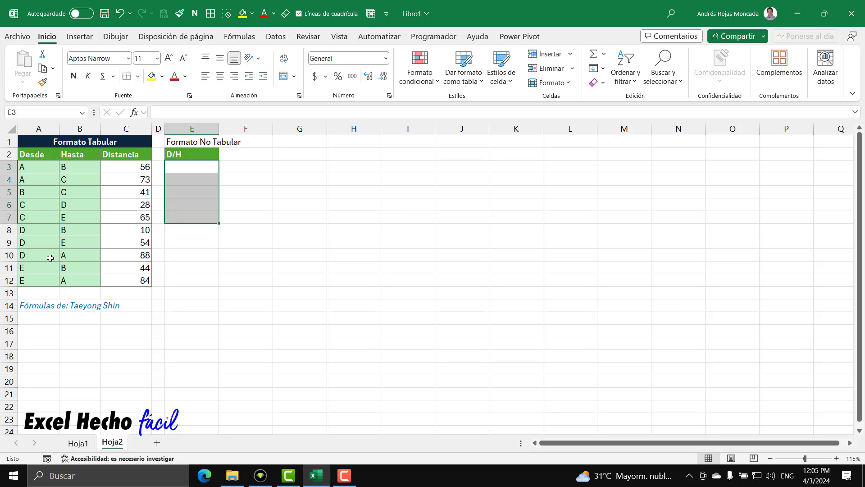
left_click_drag(236, 154, 438, 154)
left_click(193, 167)
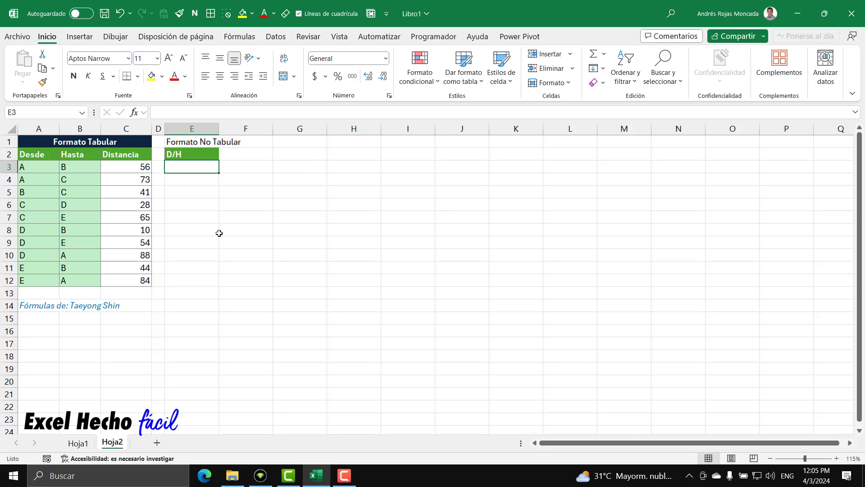
type("=")
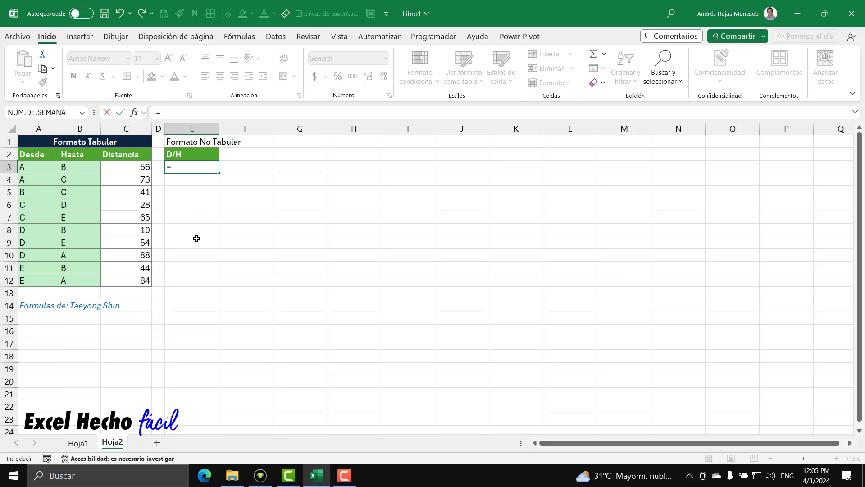
type("ord")
key("Tab")
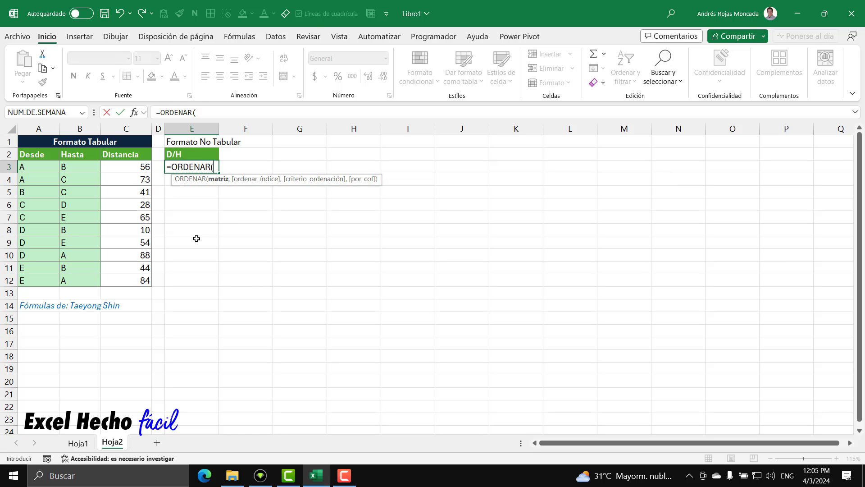
type("uni")
key("Down")
key("Down")
key("Tab")
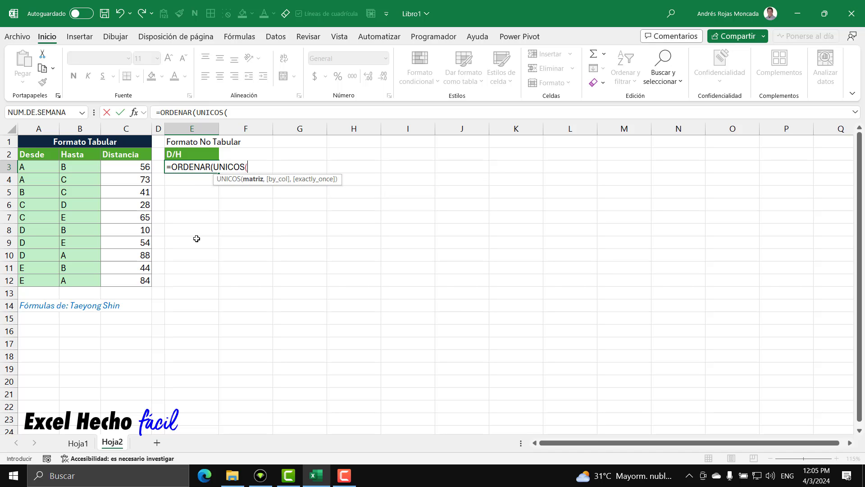
left_click_drag(48, 169, 49, 281)
type("))")
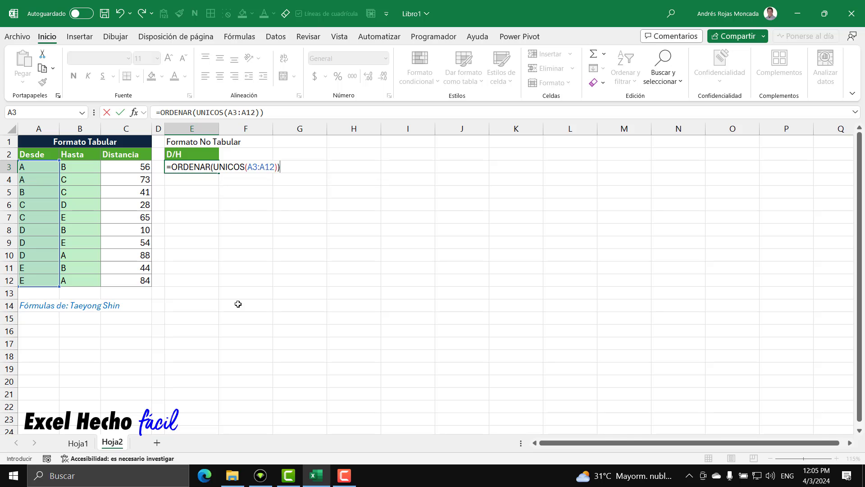
key("Return")
Check each point of the Desde row headers in E3:E7 one by one
left_click_drag(188, 166, 188, 215)
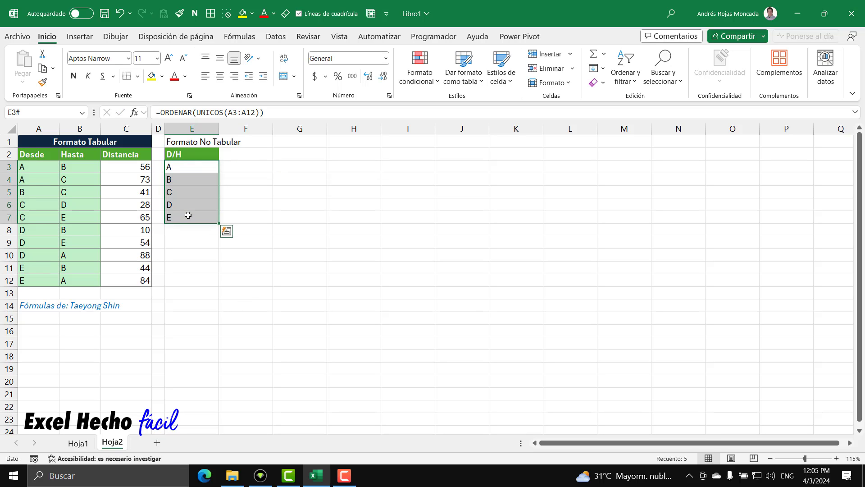
left_click(187, 167)
left_click(188, 180)
left_click(189, 192)
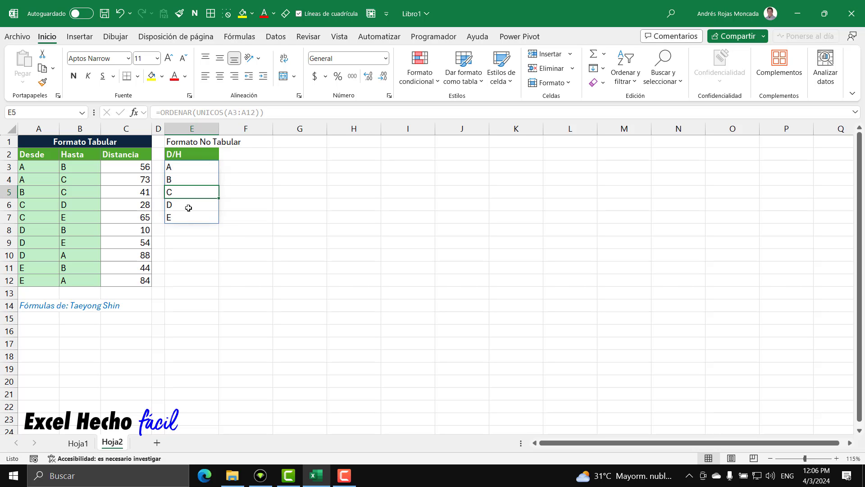
left_click(188, 204)
left_click(188, 218)
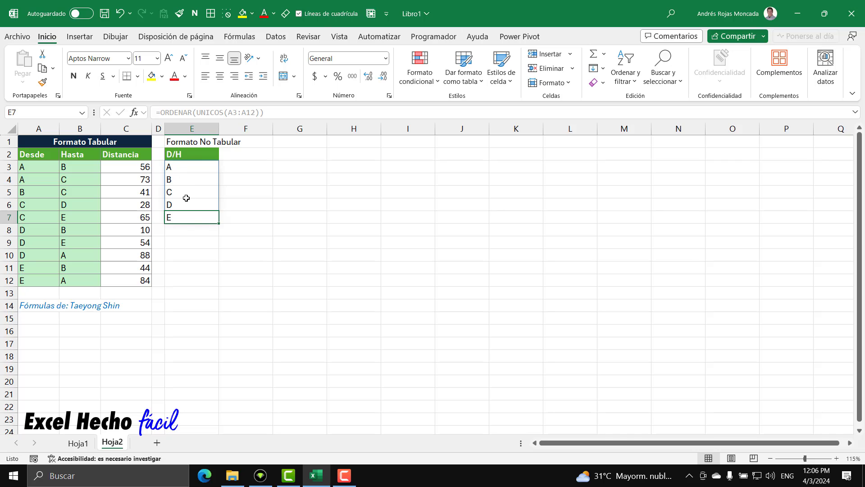
Enter =TRANSPONER(ORDENAR(UNICOS(B3:B12))) in F2 to list the sorted unique Hasta points across as column headers
left_click(234, 154)
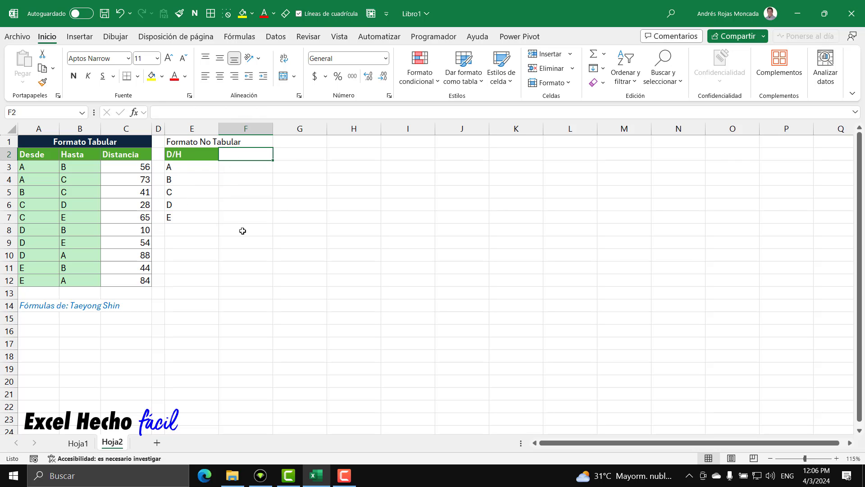
type("=")
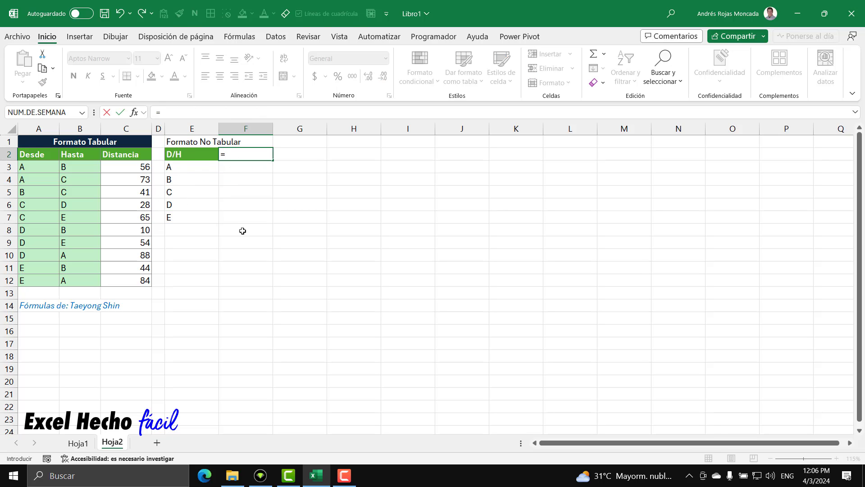
type("t")
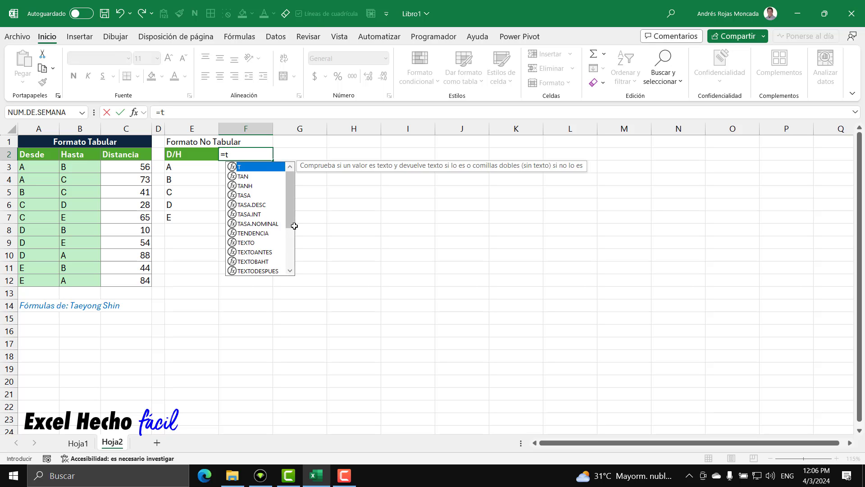
type("r")
key("Tab")
type("or")
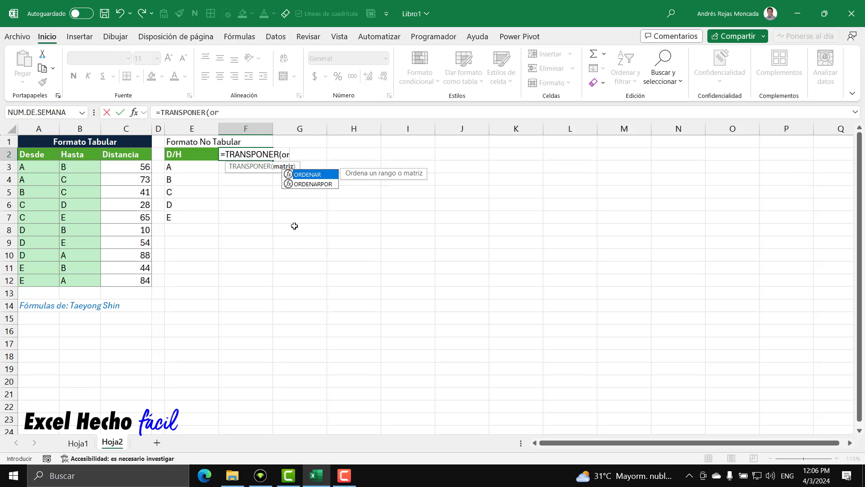
key("Tab")
type("un")
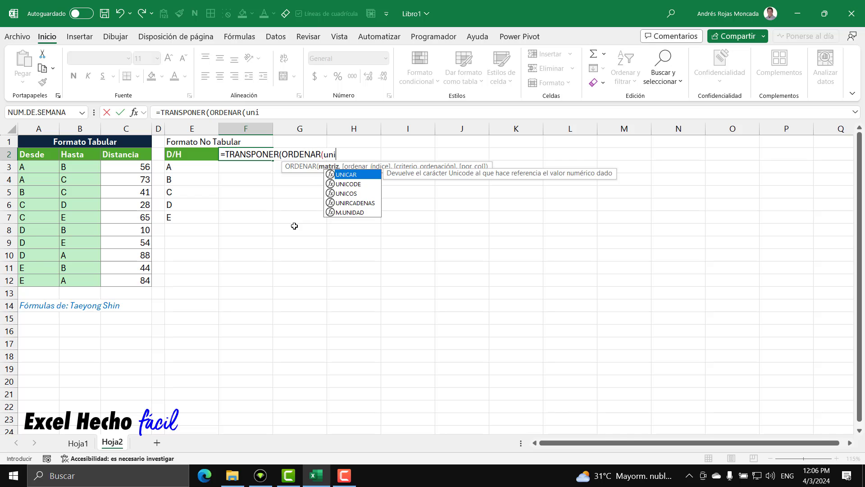
key("Down")
key("Down")
key("Tab")
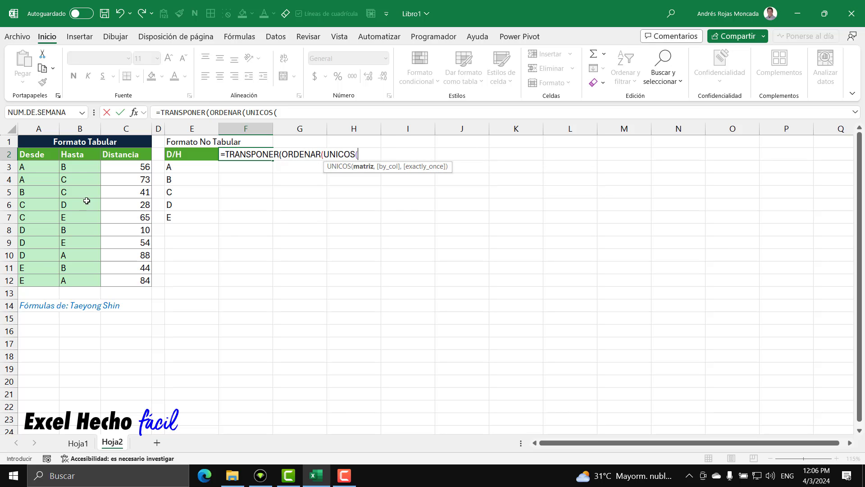
left_click_drag(82, 168, 85, 280)
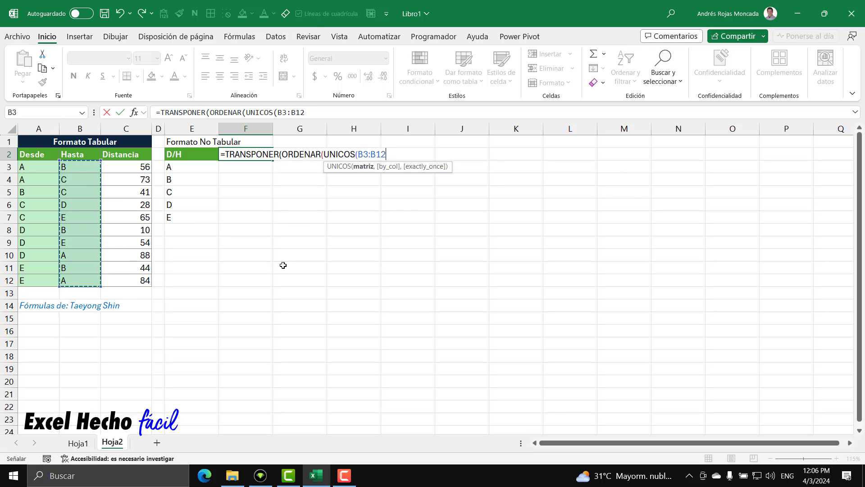
type(")))")
key("Return")
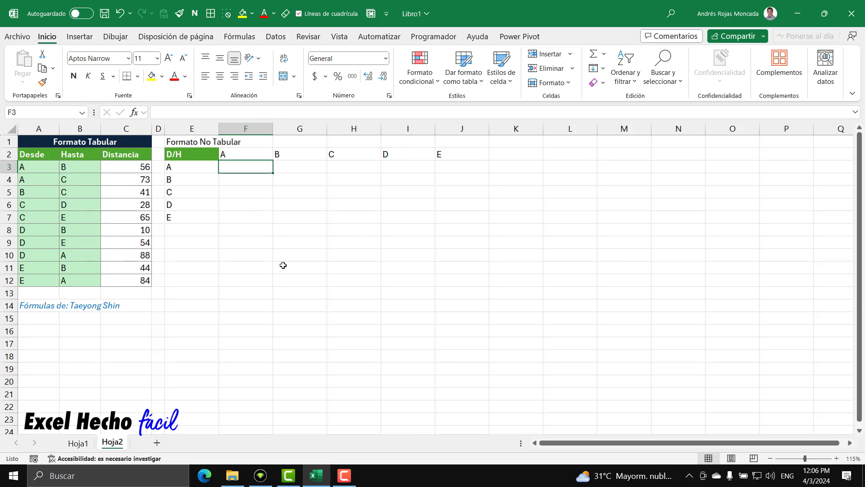
left_click_drag(243, 152, 454, 153)
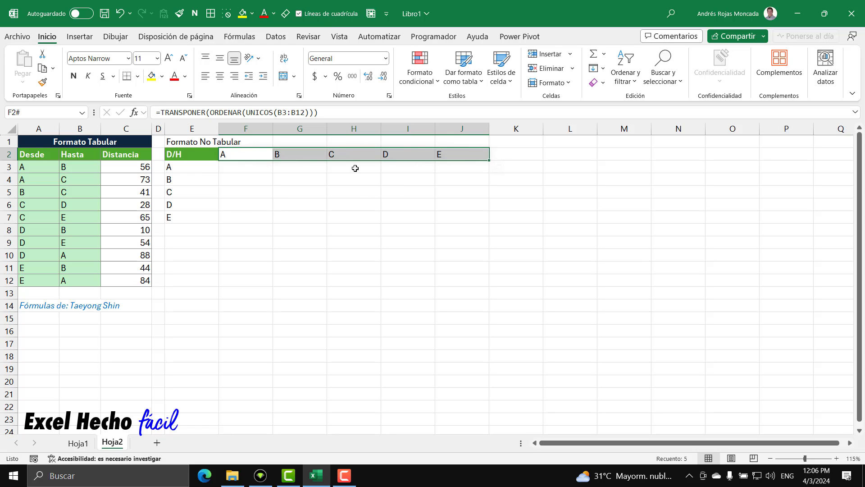
Set the width of columns E through J to 5
left_click_drag(205, 128, 458, 127)
right_click(458, 127)
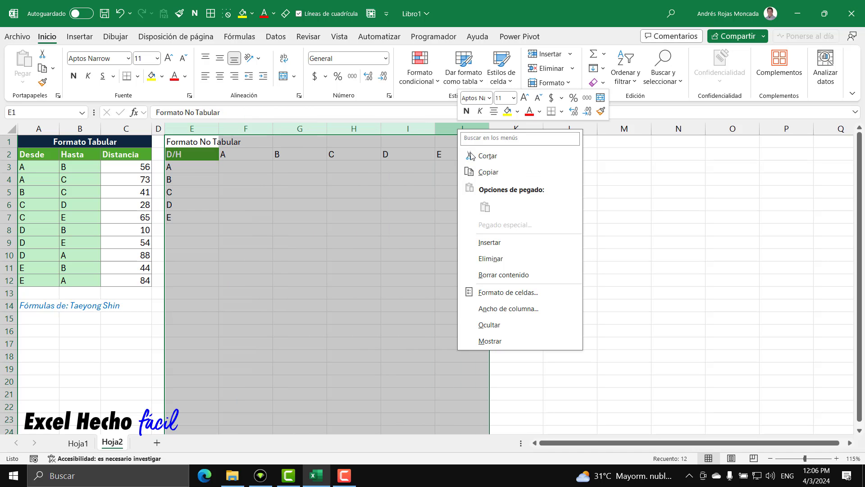
left_click(489, 311)
type("5")
key("Return")
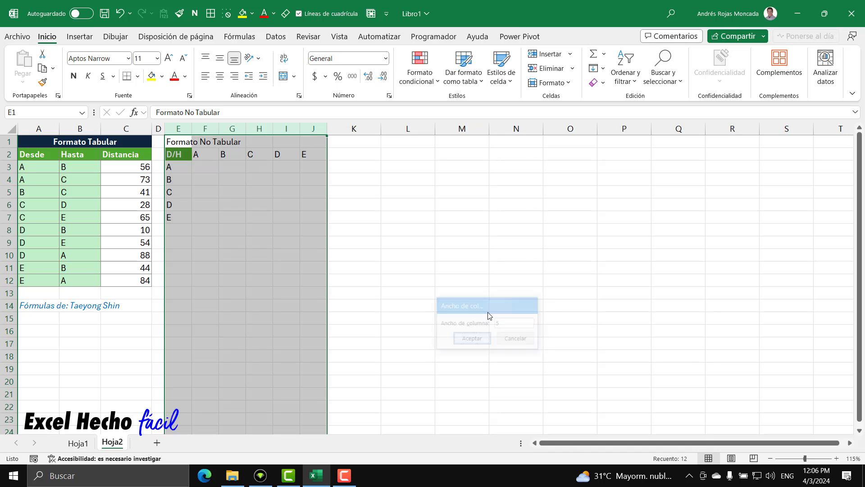
Center the title "Formato No Tabular" across E1:J1 with the horizontal alignment Centrar en la selección, without merging cells
left_click_drag(180, 142, 320, 144)
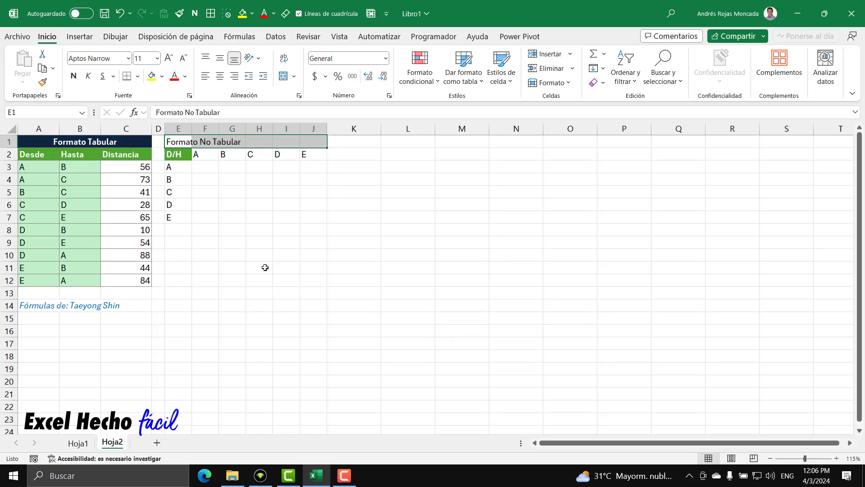
key("ctrl+1")
left_click(293, 144)
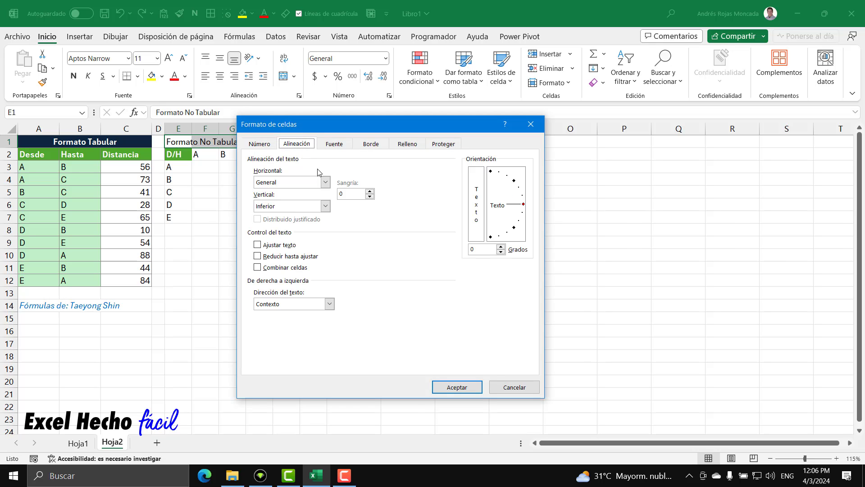
left_click(325, 182)
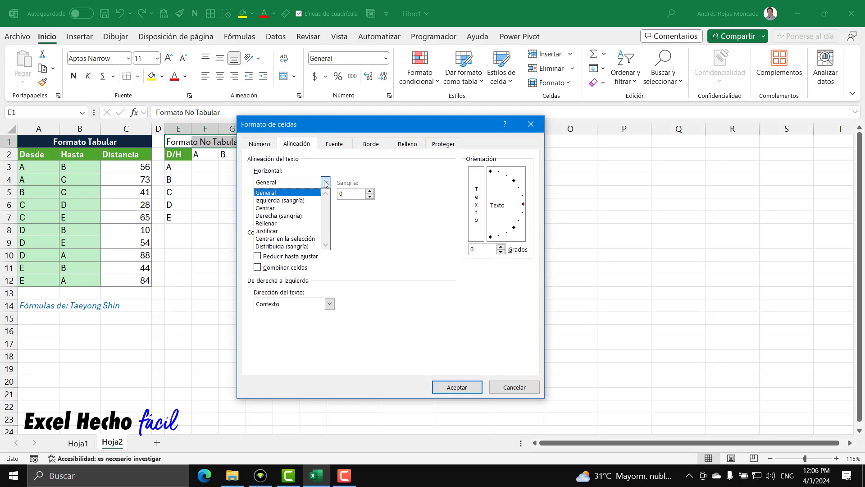
left_click(296, 239)
left_click(454, 387)
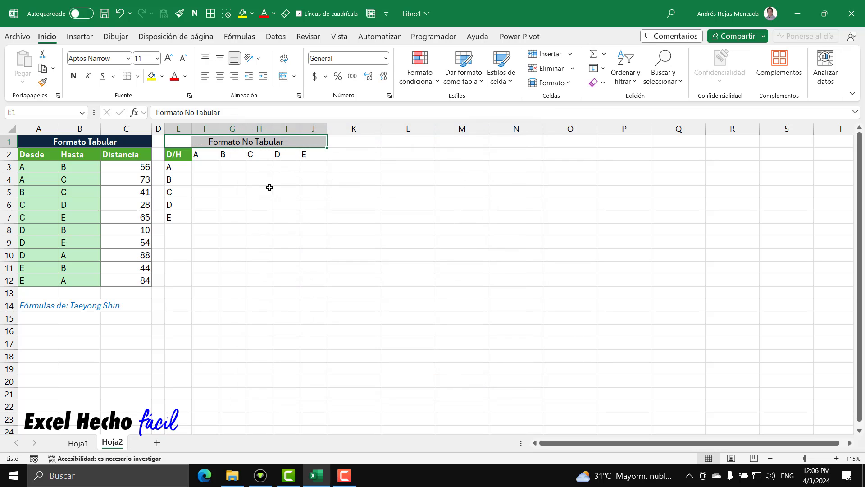
Format the title range E1:J1 with a dark blue fill and bold white text
left_click(162, 76)
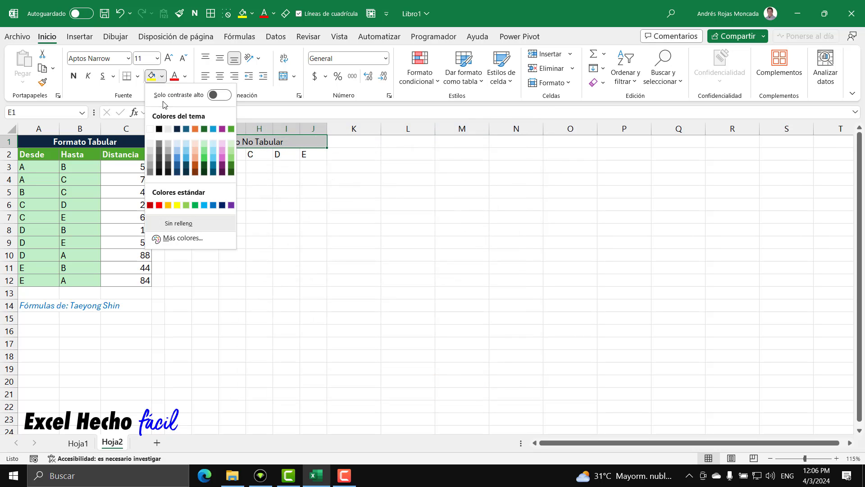
left_click(178, 131)
left_click(185, 76)
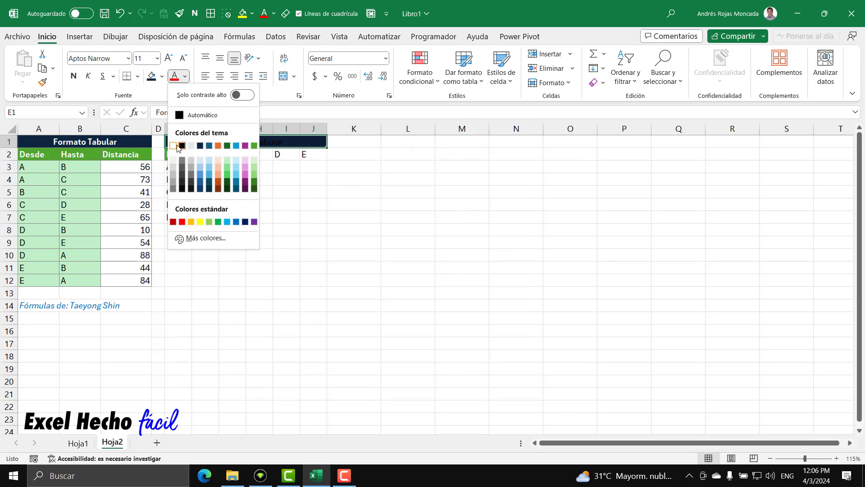
left_click(175, 146)
key("ctrl+n")
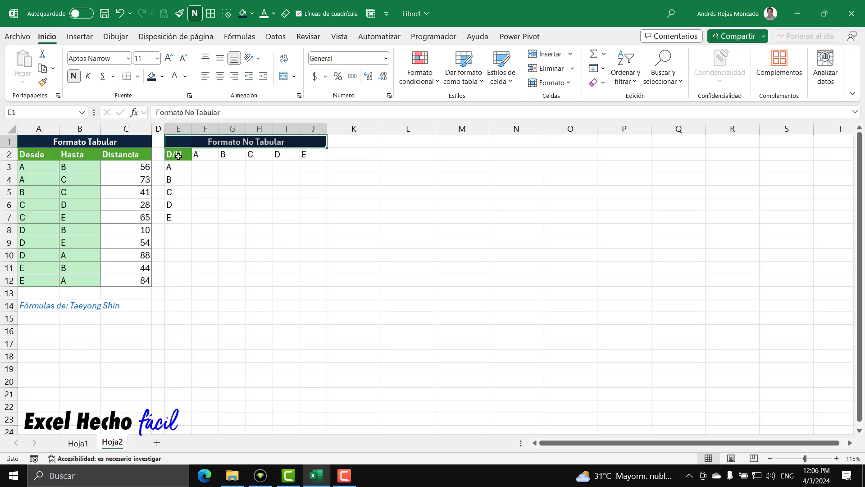
Format the matrix headers in E2:J2 and E3:E7 with an orange fill and bold white text
left_click_drag(178, 156, 315, 155)
left_click_drag(187, 168, 181, 217)
left_click(162, 77)
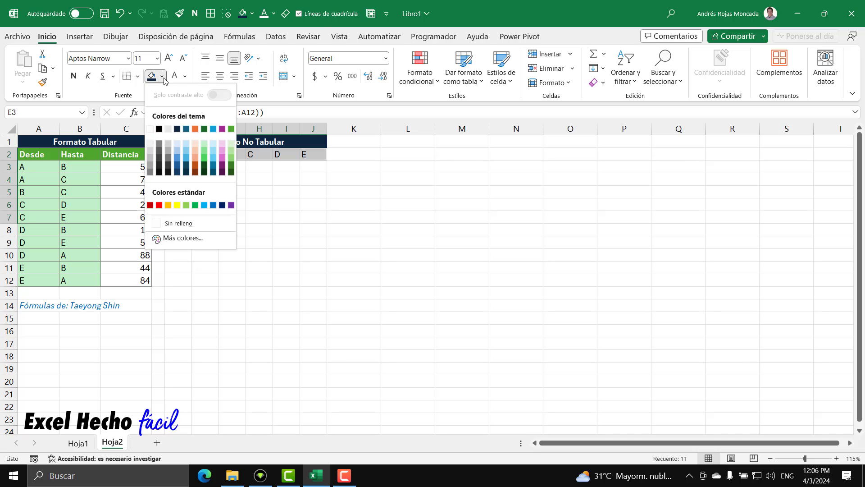
left_click(195, 129)
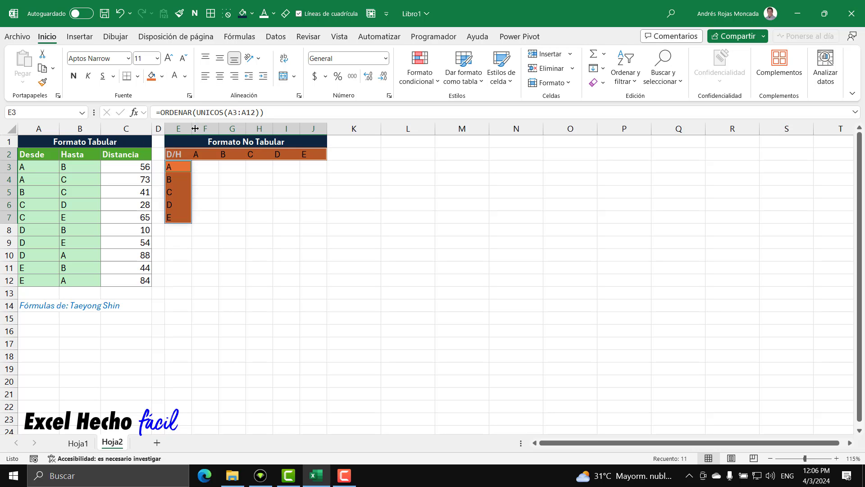
left_click(174, 76)
left_click(74, 76)
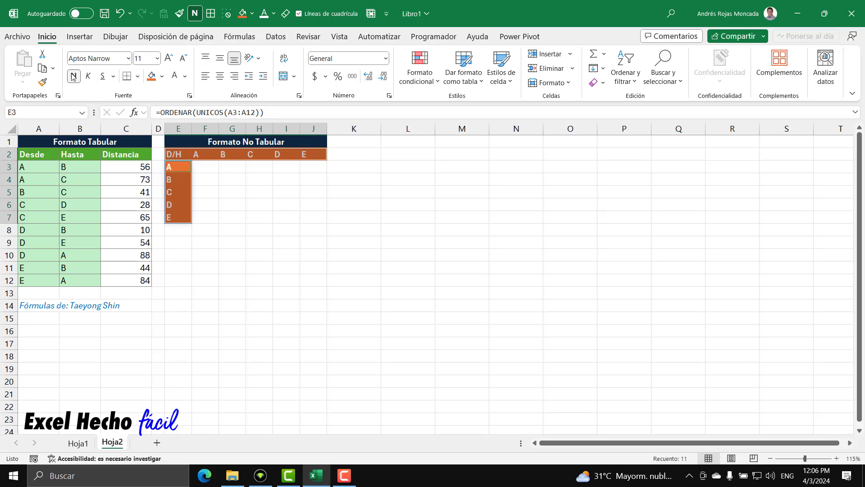
Apply all borders to the matrix range E2:J7
left_click_drag(175, 155, 316, 218)
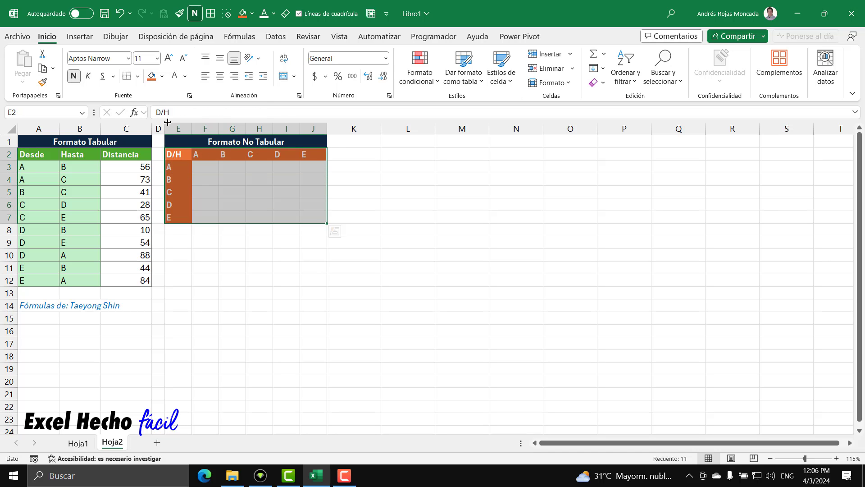
left_click(138, 76)
left_click(148, 191)
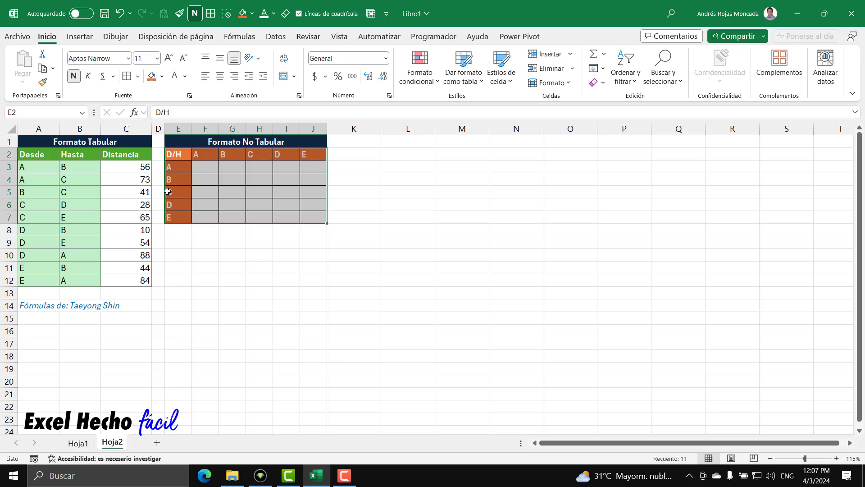
Inspect the row header in E3 and the column header in F2 that meet at cell F3
left_click(201, 168)
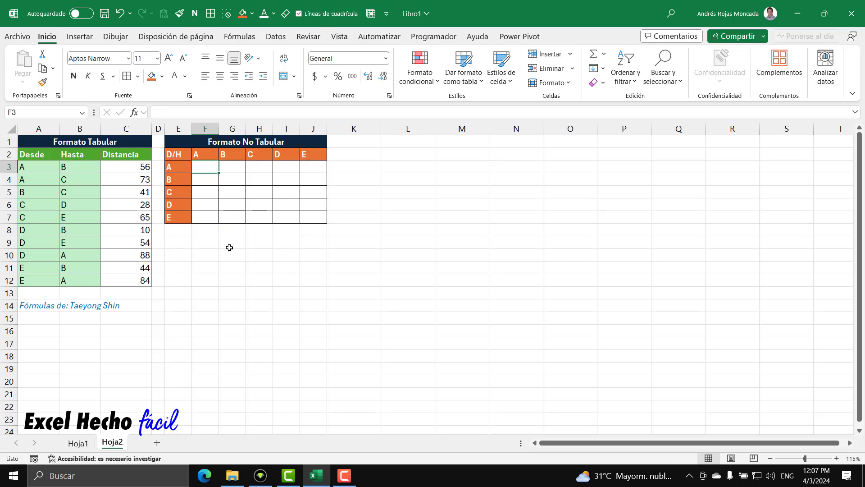
left_click(180, 170)
left_click(202, 154)
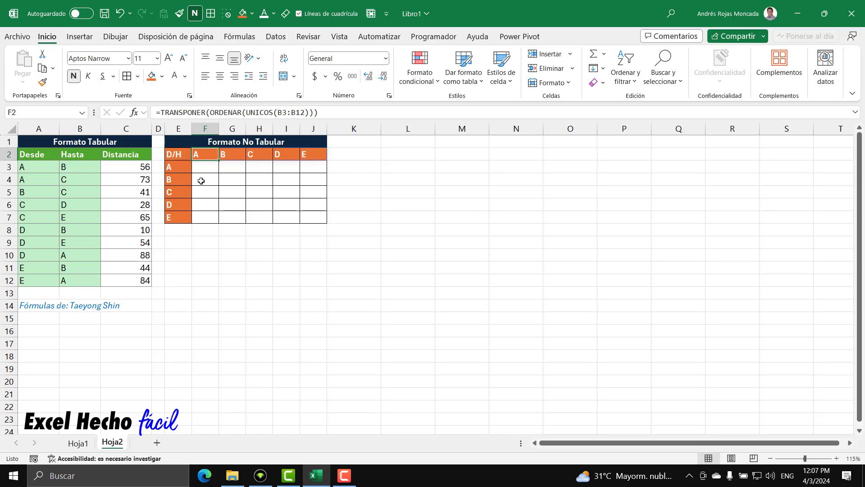
left_click(203, 168)
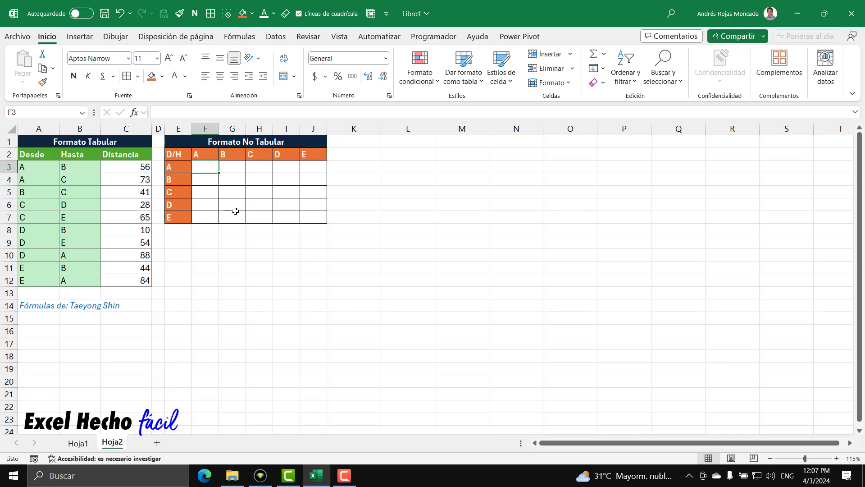
Enter 0 in each diagonal cell of the matrix: F3, G4, H5, I6 and J7
type("0")
key("Tab")
key("Down")
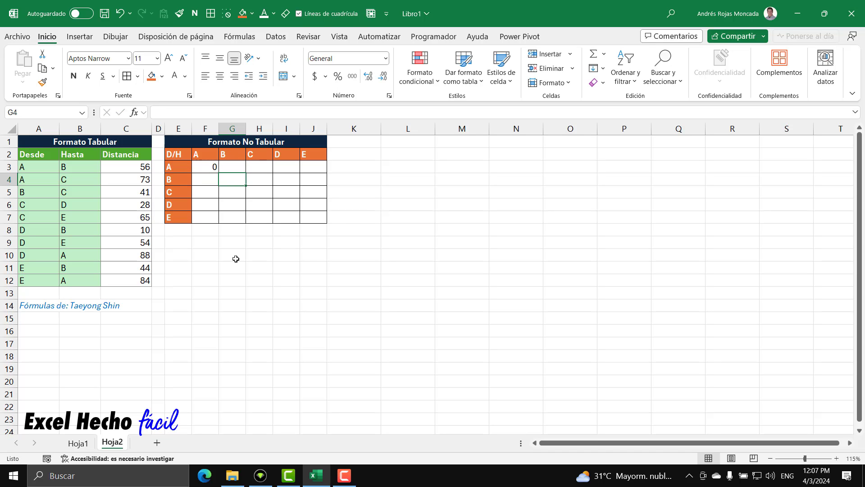
type("0")
key("Tab")
key("Down")
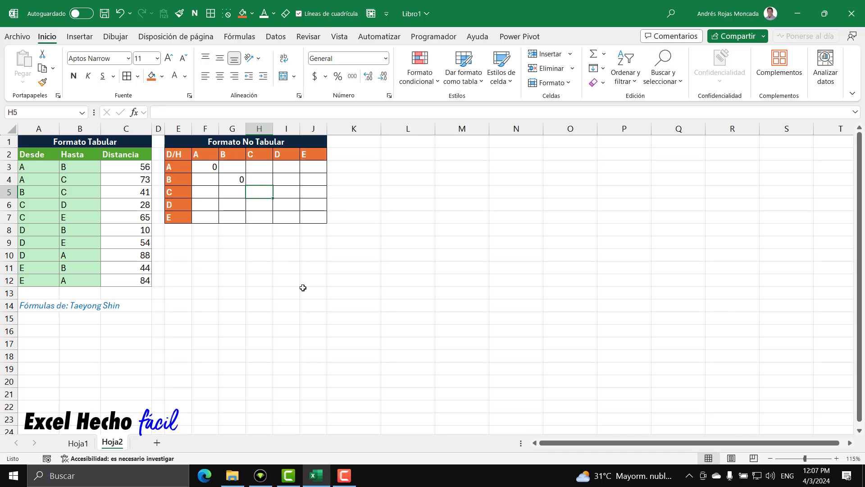
type("0")
key("Tab")
key("Down")
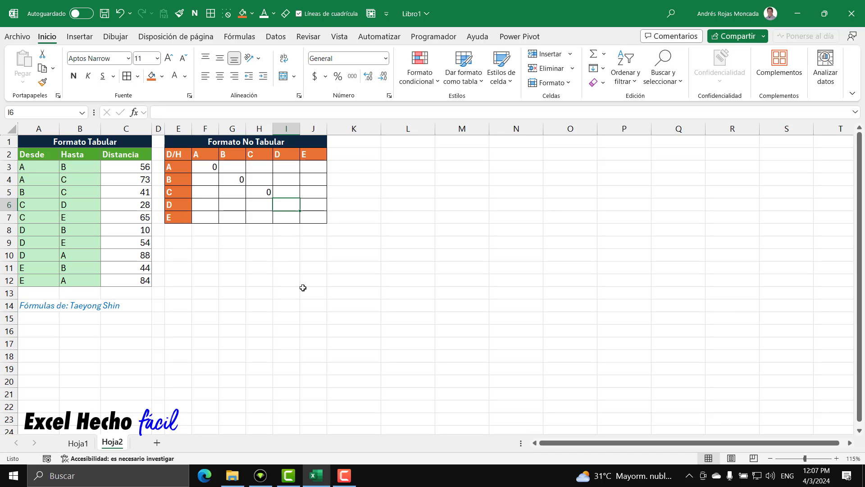
type("0")
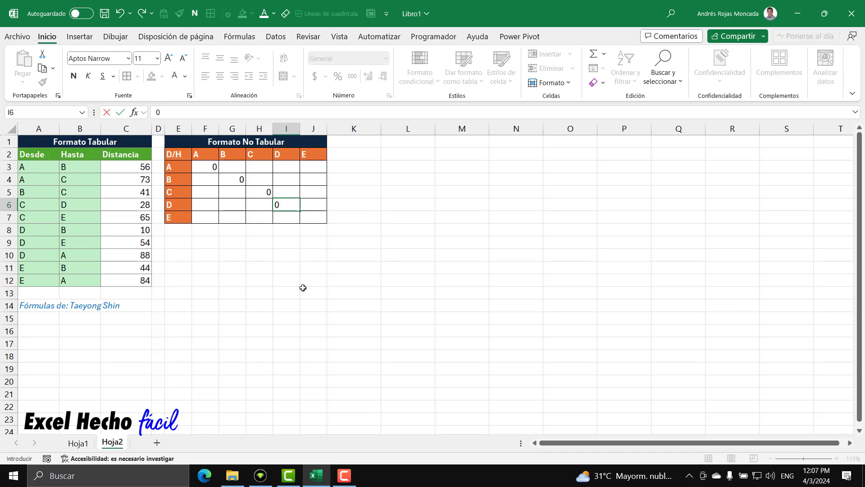
key("Return")
key("Tab")
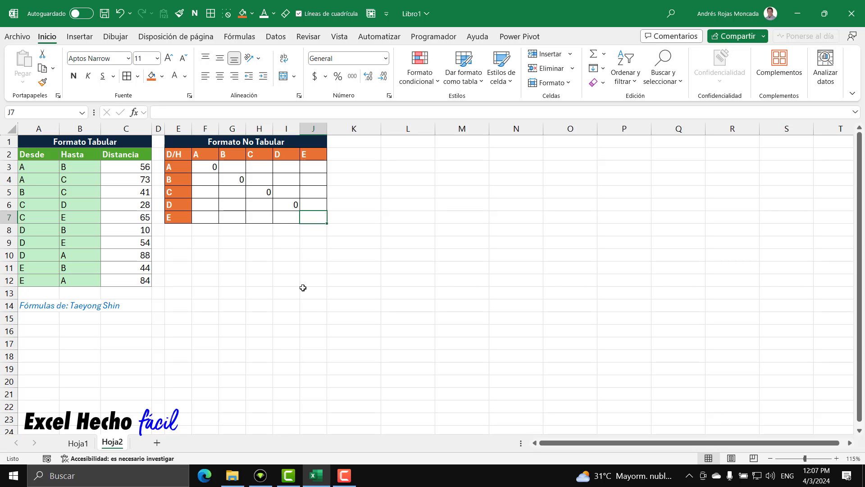
type("0")
key("Return")
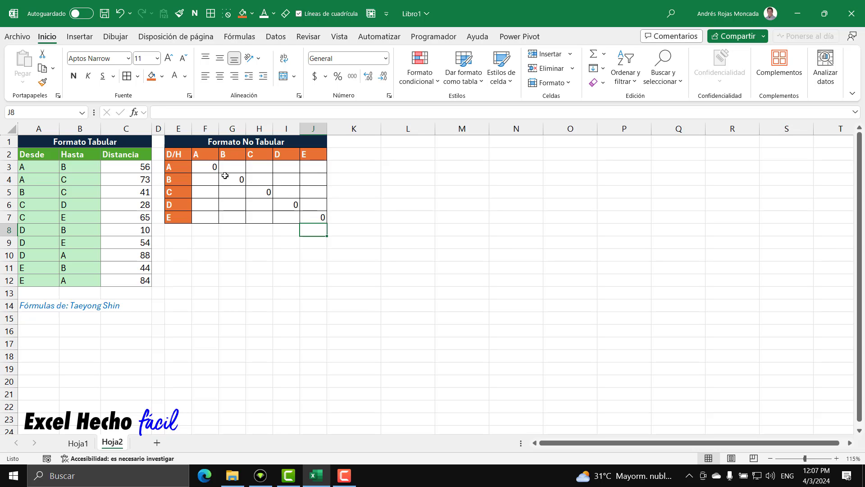
Clear the contents of the matrix body F3:J7
left_click_drag(203, 167, 313, 211)
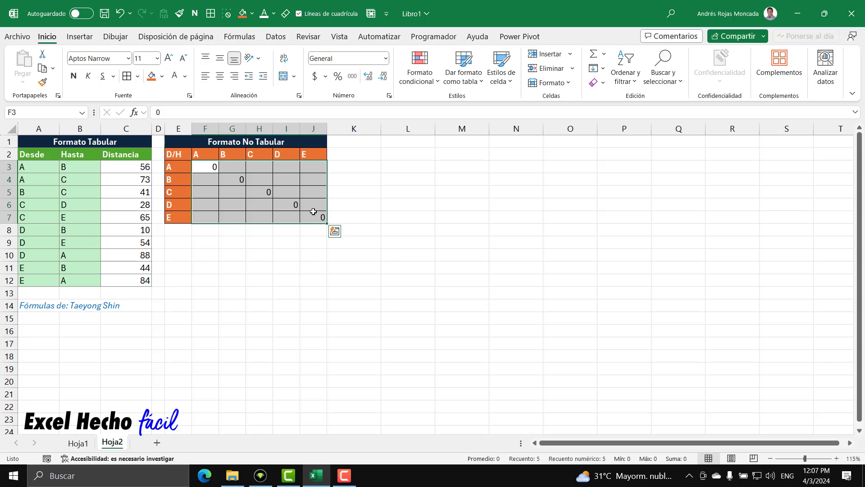
key("Delete")
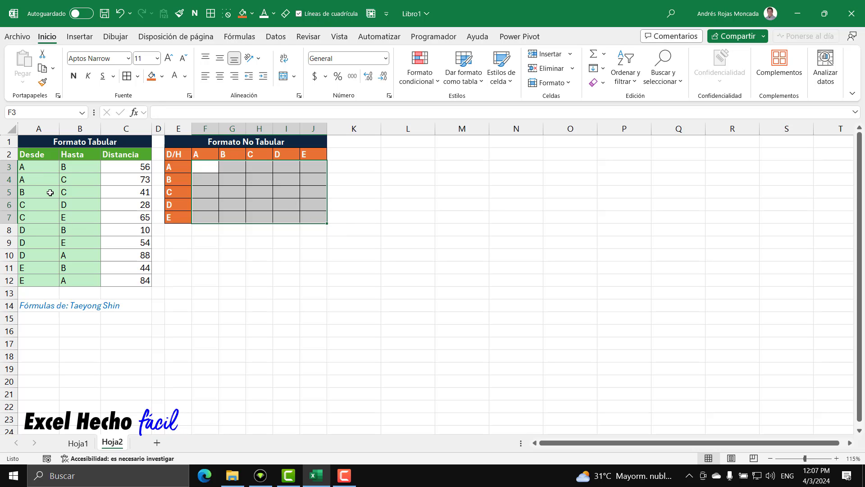
Enter the formula =E3#&F2# in F3 to join every row header with every column header
left_click(209, 165)
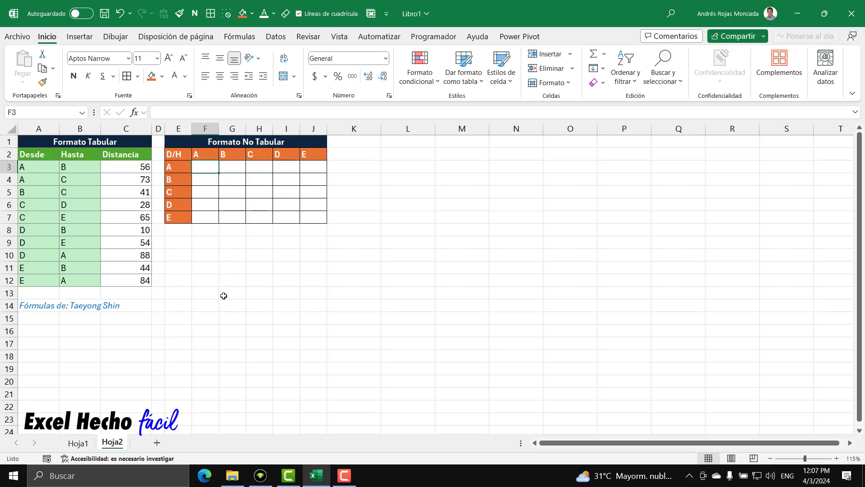
type("=")
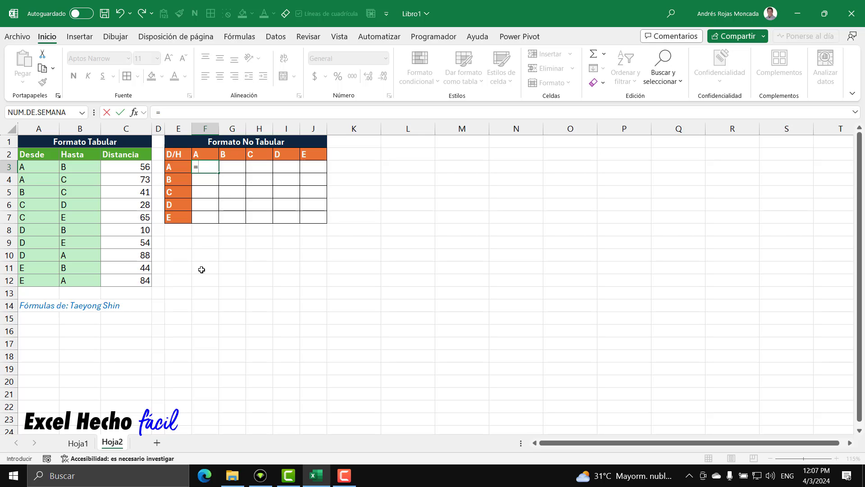
left_click_drag(179, 168, 178, 217)
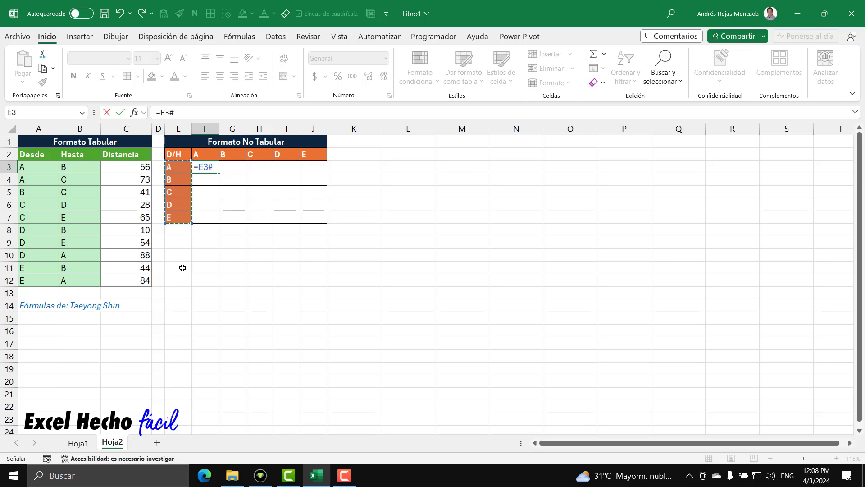
type("&")
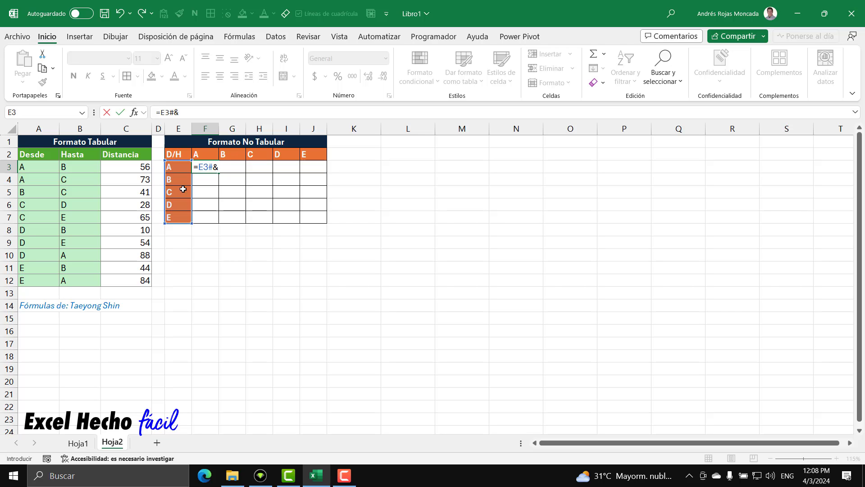
left_click(204, 154)
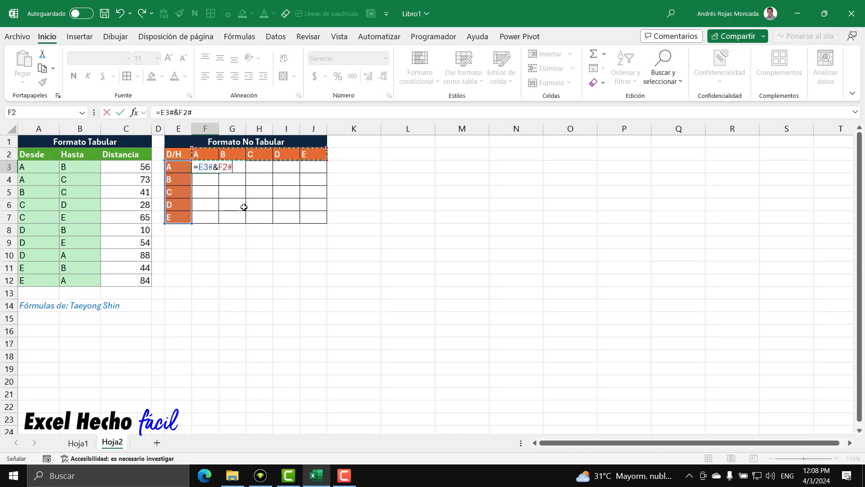
key("Return")
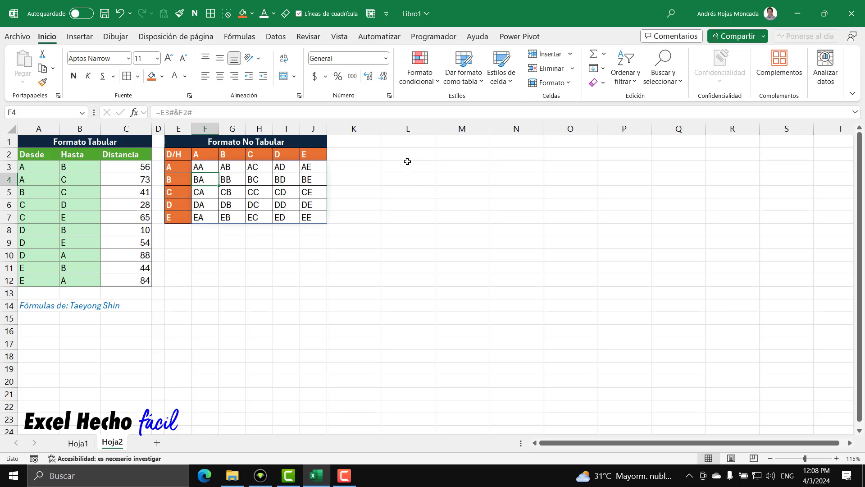
Enter the formula =A3:A12&B3:B12 in L3 to join each Desde value with its Hasta value
left_click(9, 167)
left_click(392, 166)
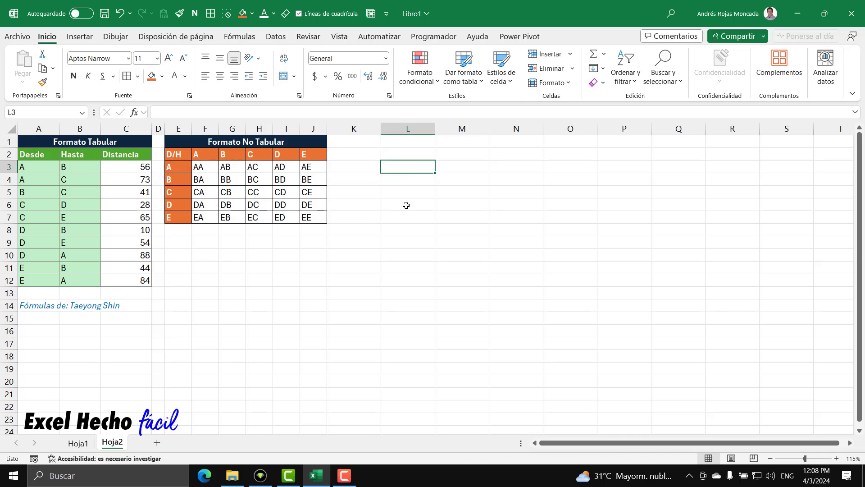
type("=")
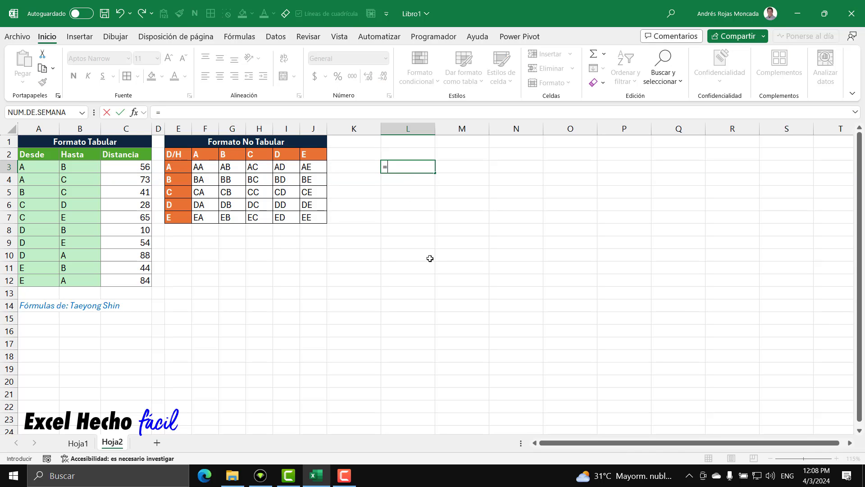
left_click_drag(49, 171, 40, 281)
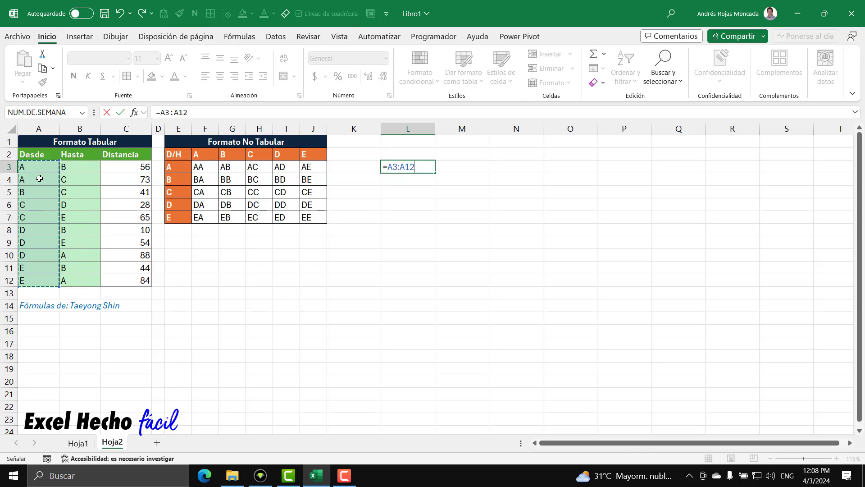
type("&")
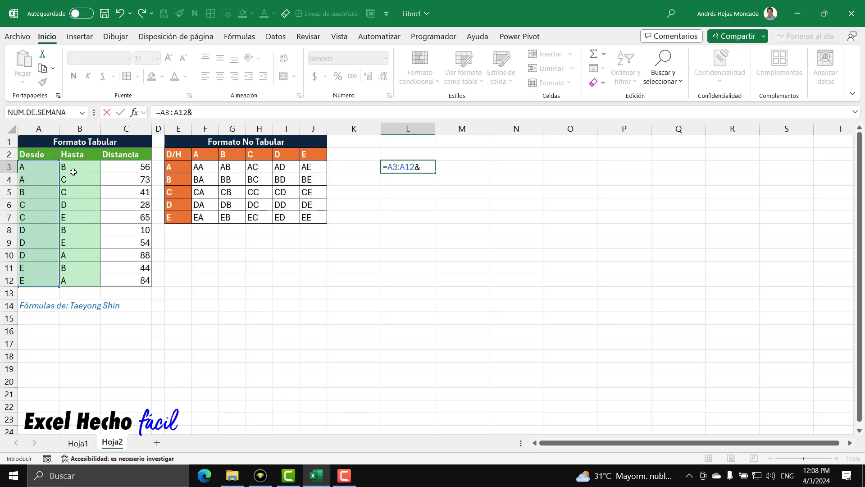
left_click_drag(80, 191, 80, 281)
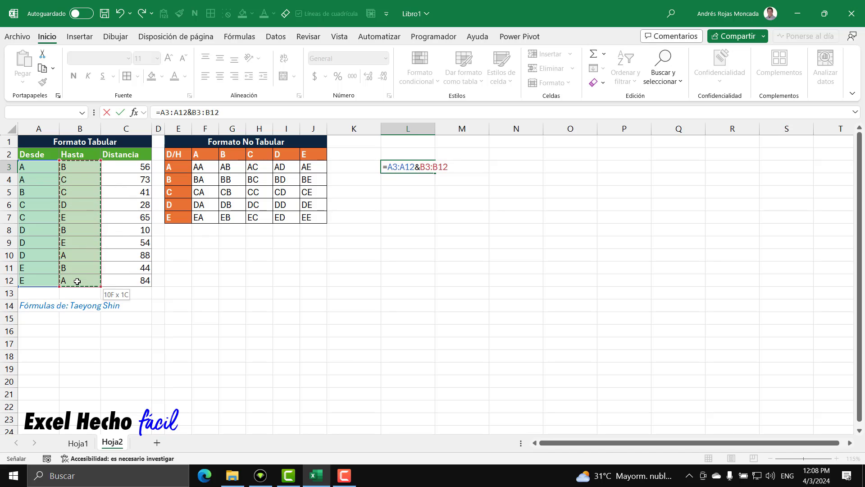
key("Return")
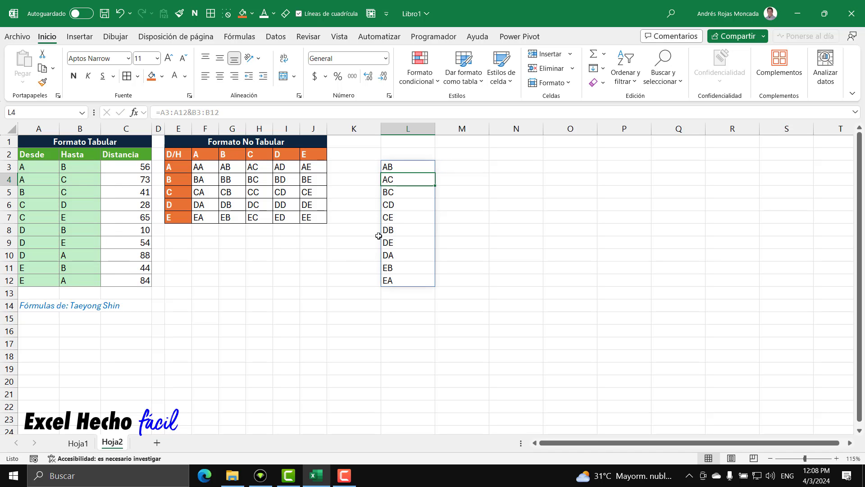
Compare the joined pairs in L3:L12 with those in the matrix F3:J7 and the distances in C3:C12
left_click_drag(398, 167, 401, 280)
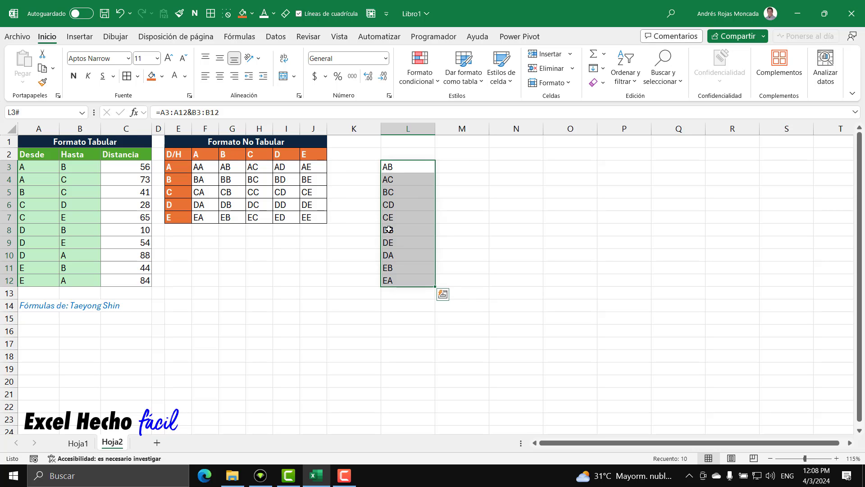
left_click_drag(204, 168, 315, 218)
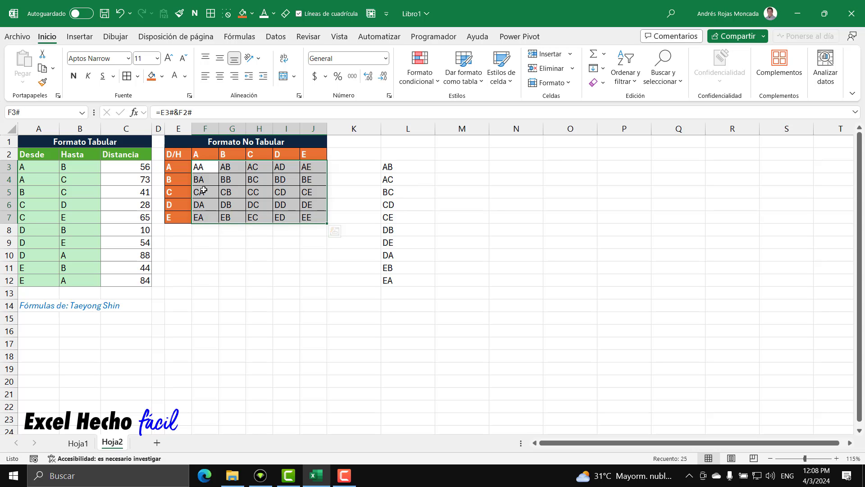
left_click(209, 173)
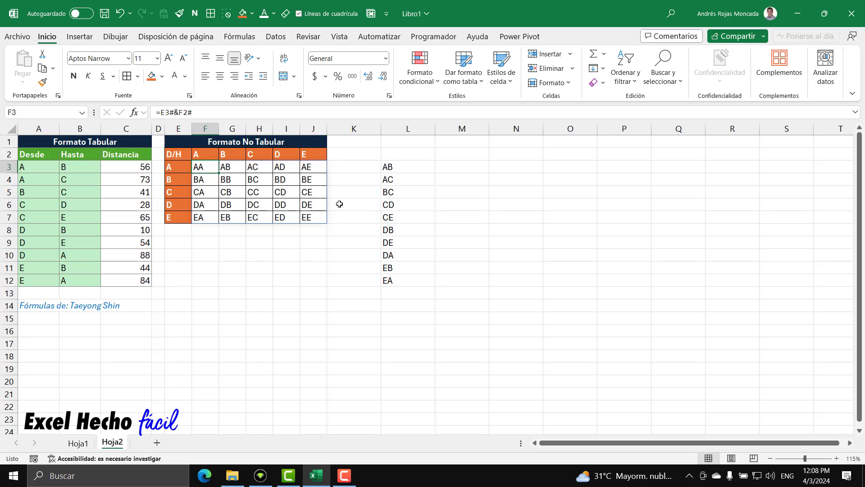
left_click_drag(408, 168, 411, 283)
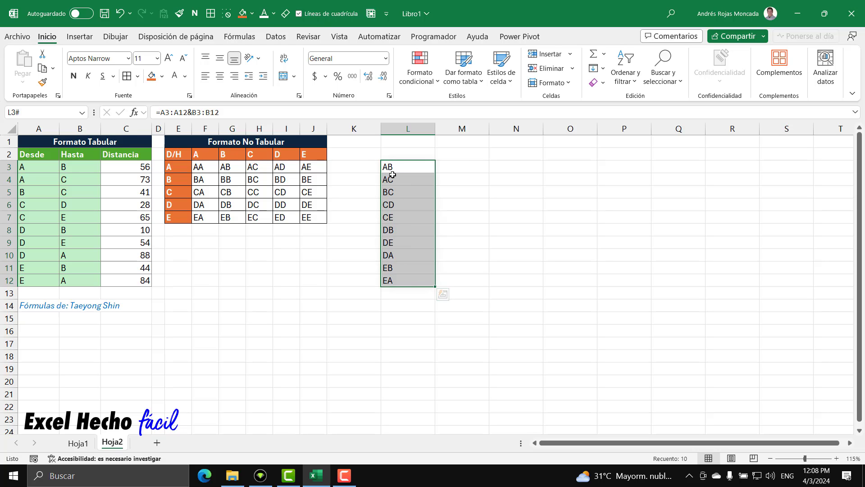
left_click(200, 168)
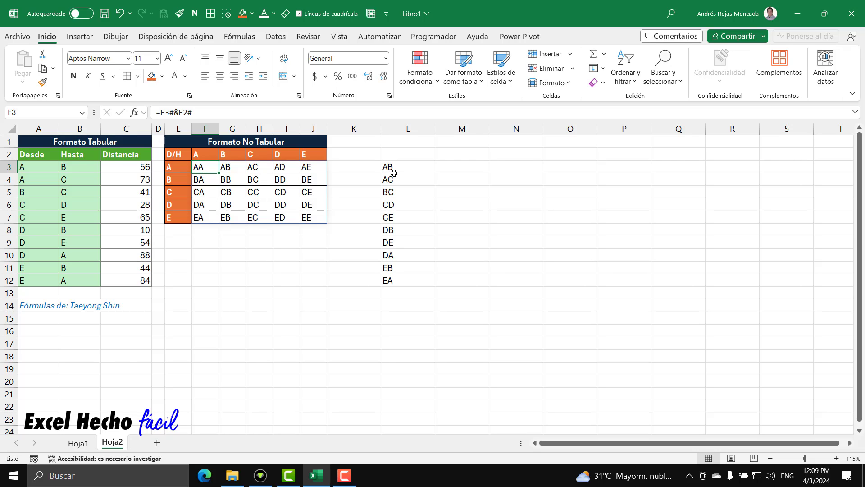
left_click_drag(139, 167, 144, 280)
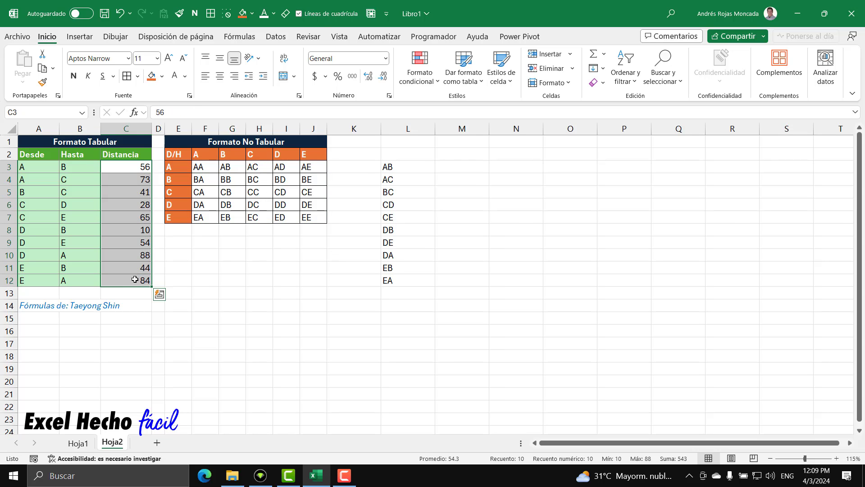
Examine the diagonal cells F3, G4, H5, I6 and J7, where origin and destination are the same
left_click(208, 170)
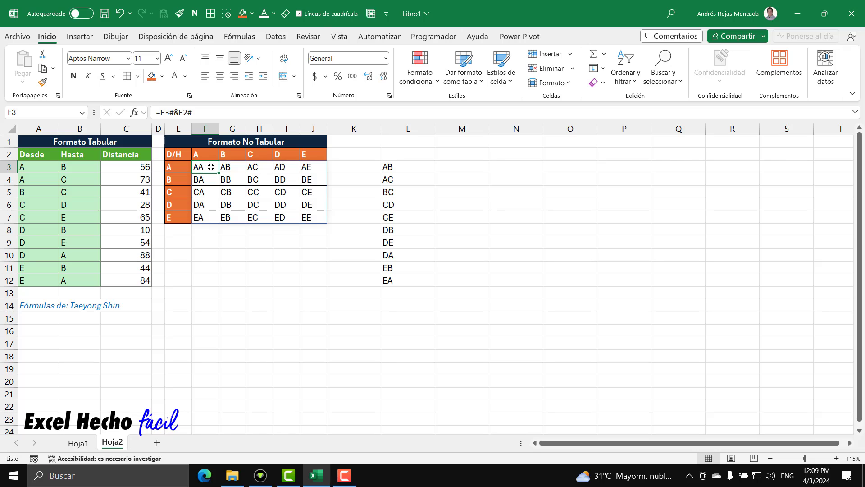
left_click(231, 180)
left_click(259, 195)
left_click(284, 206)
left_click(306, 218)
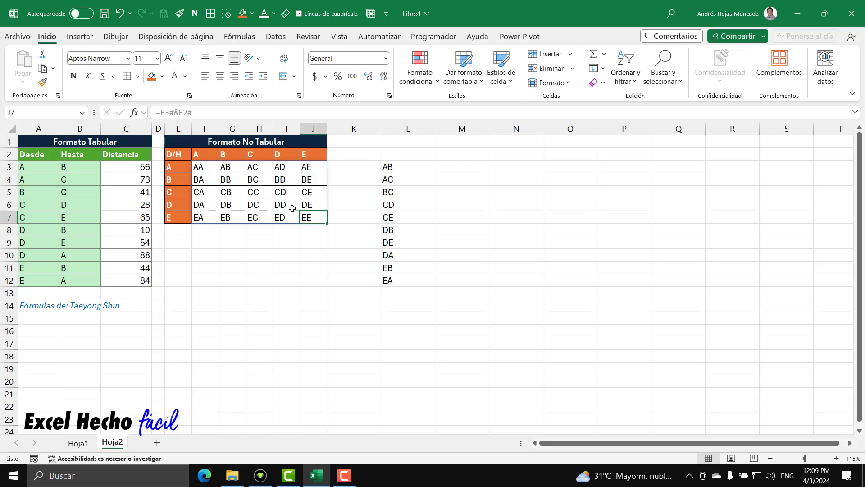
left_click(291, 208)
left_click(257, 191)
left_click(230, 178)
left_click(201, 166)
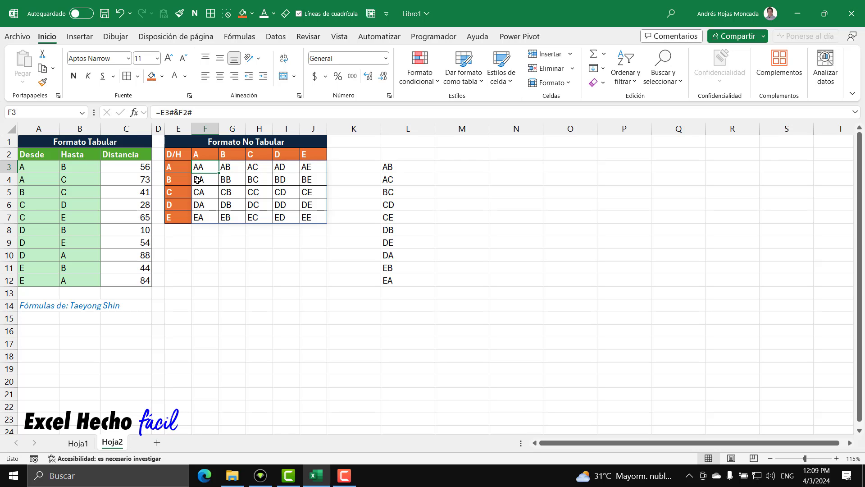
Trace the matrix pairs AB in G3 and AC in H3 to L3:L4 and their distances in C3:C4
left_click(180, 168)
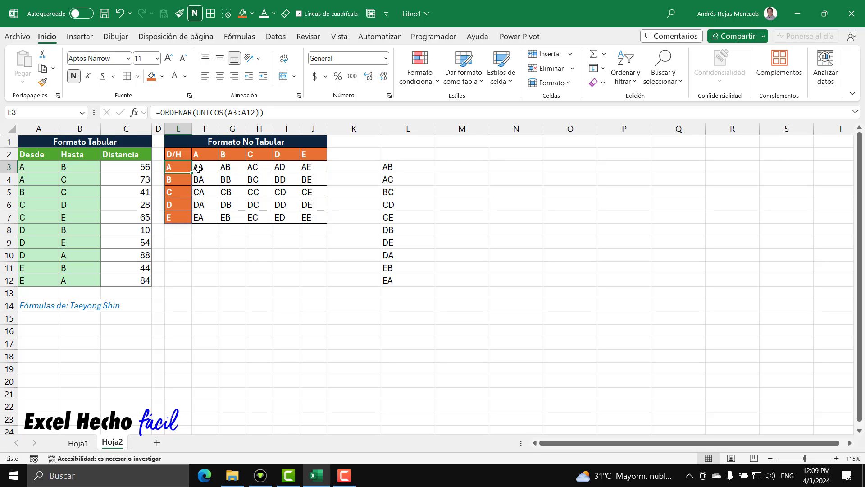
left_click(228, 158)
left_click(229, 166)
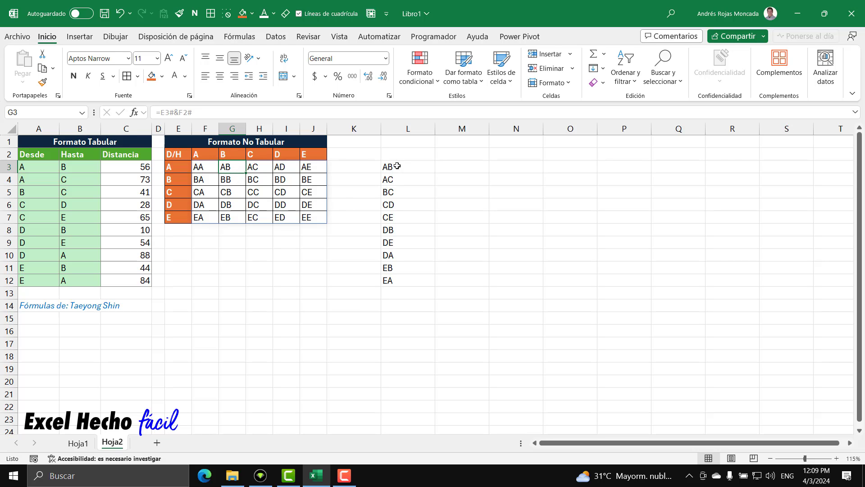
left_click(399, 167)
left_click(9, 166)
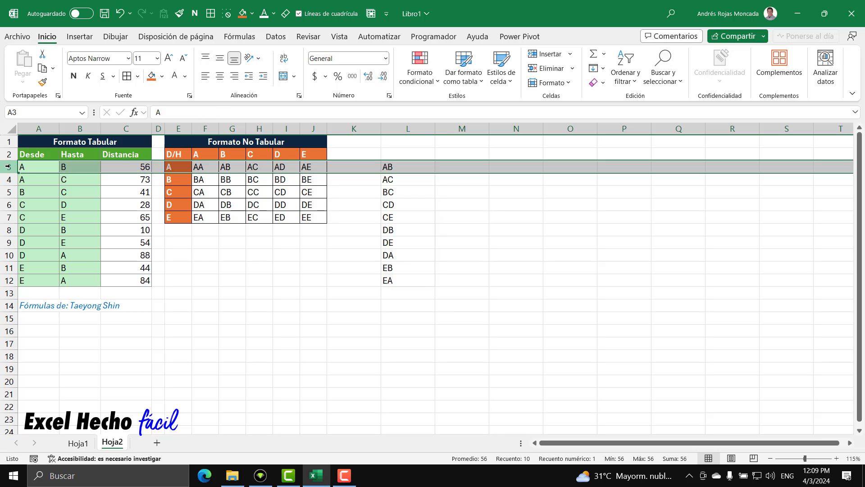
left_click(130, 166)
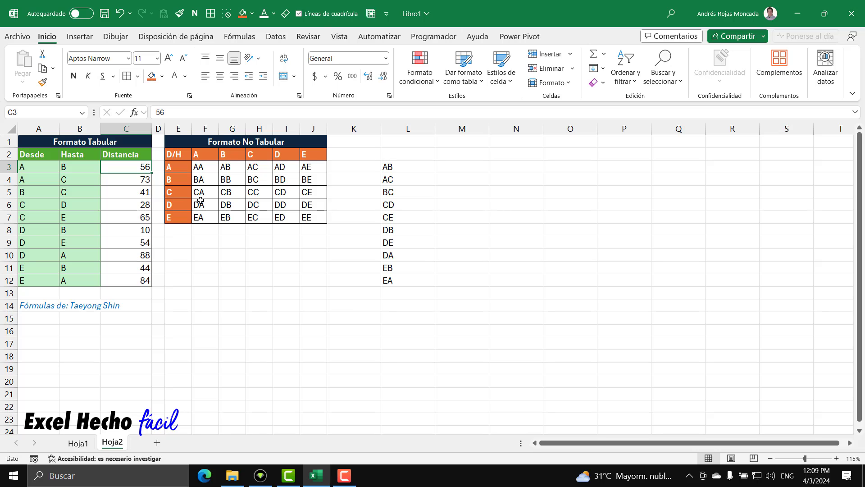
left_click(180, 167)
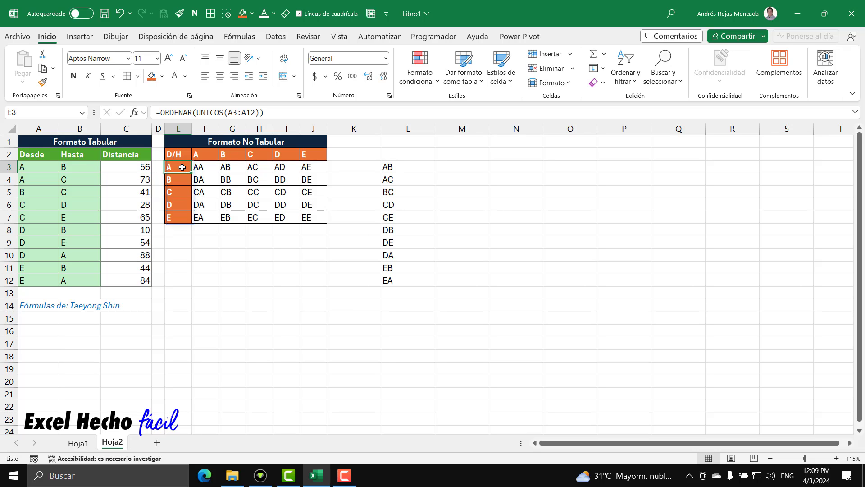
left_click(258, 167)
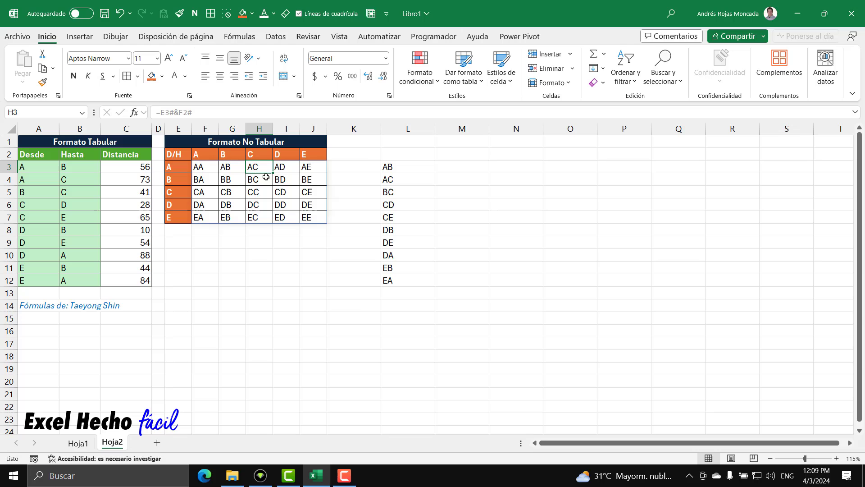
left_click(392, 183)
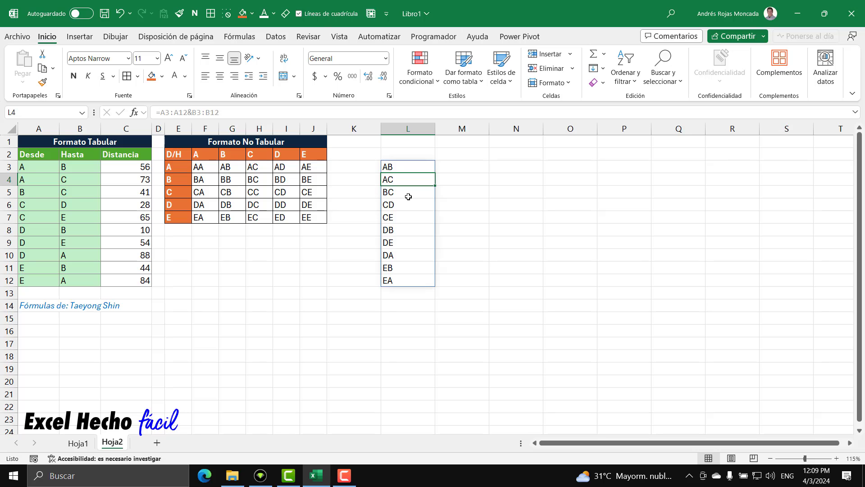
left_click(9, 180)
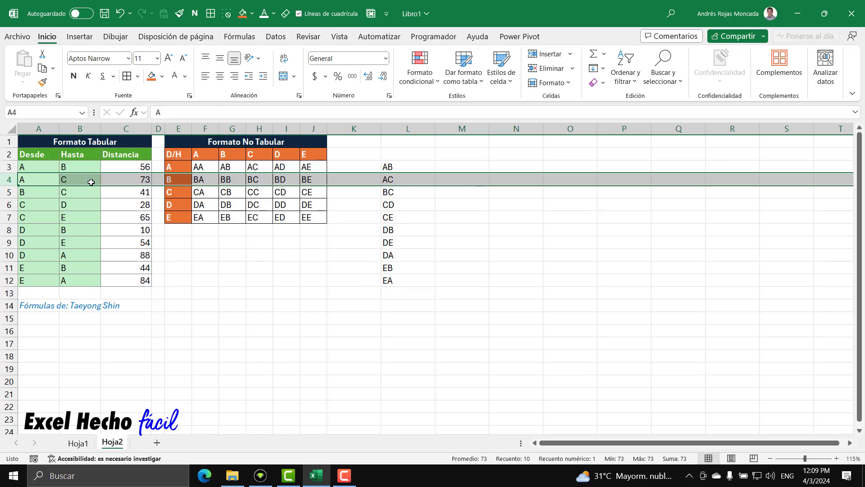
left_click(126, 179)
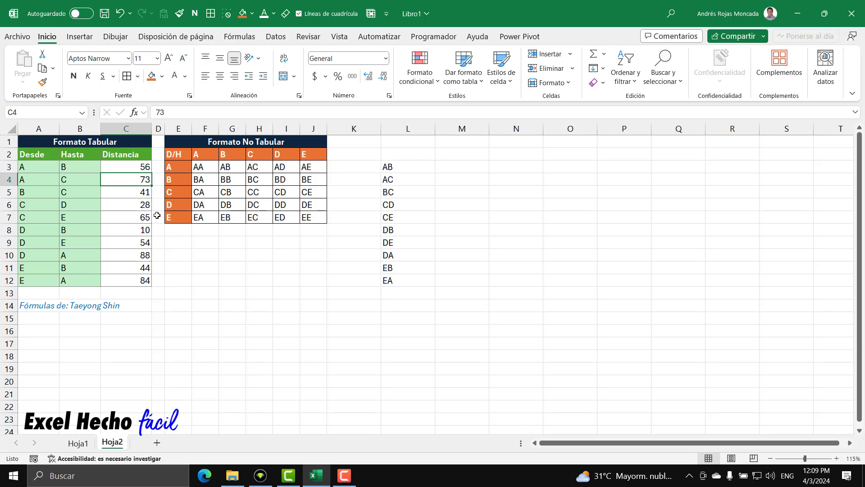
left_click(173, 167)
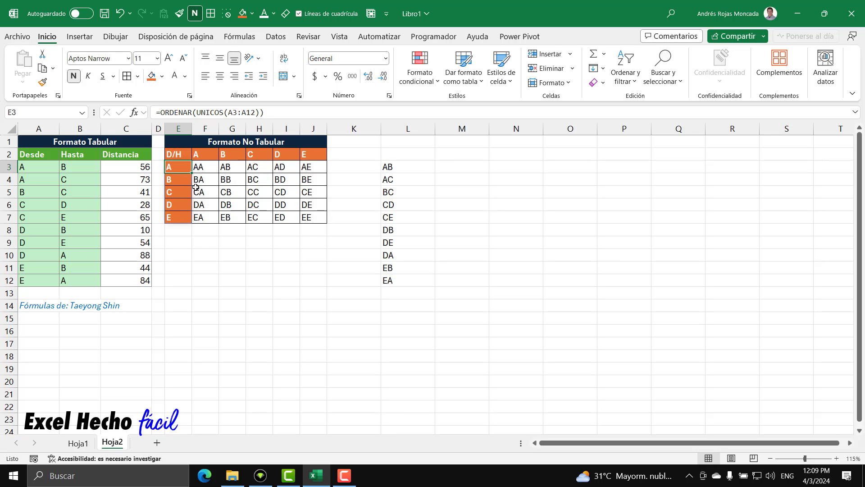
left_click(250, 168)
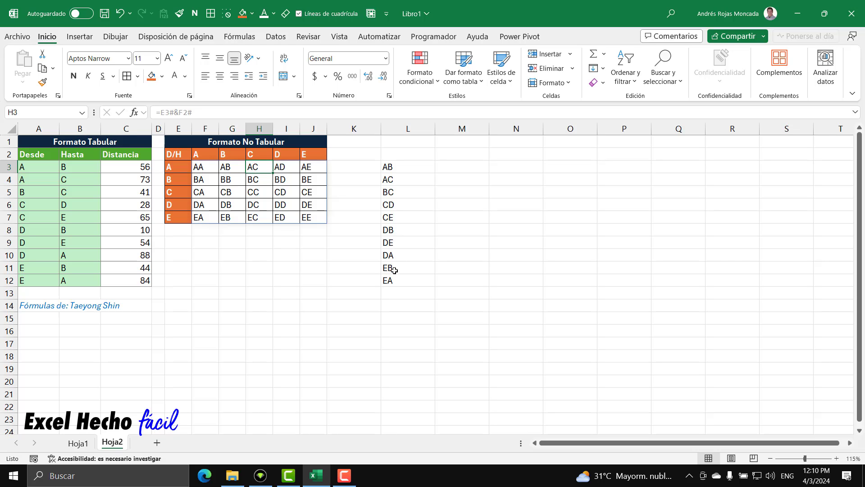
Compare the pair AD in I3 with the reversed pair DA in L10 and its distance in C10
left_click(287, 168)
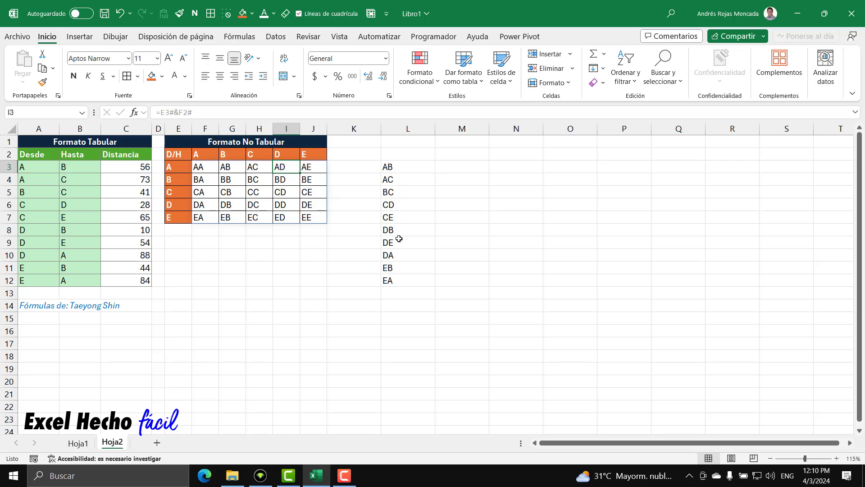
left_click(402, 255)
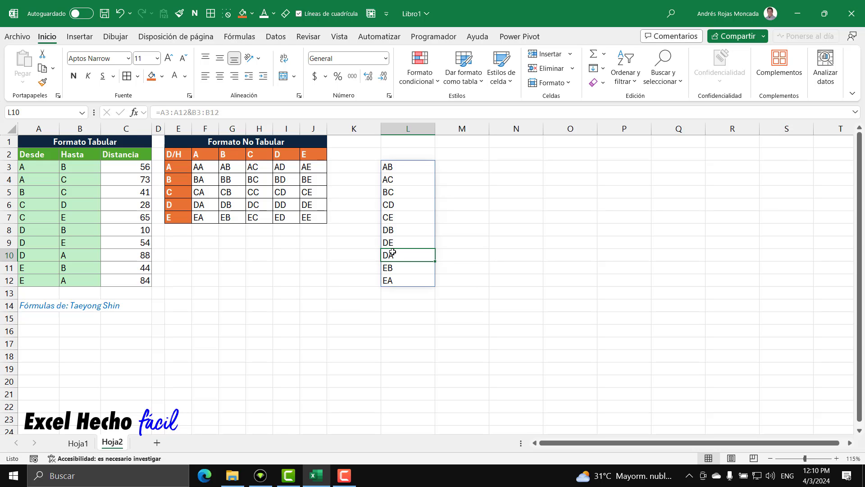
left_click(9, 255)
left_click(136, 255)
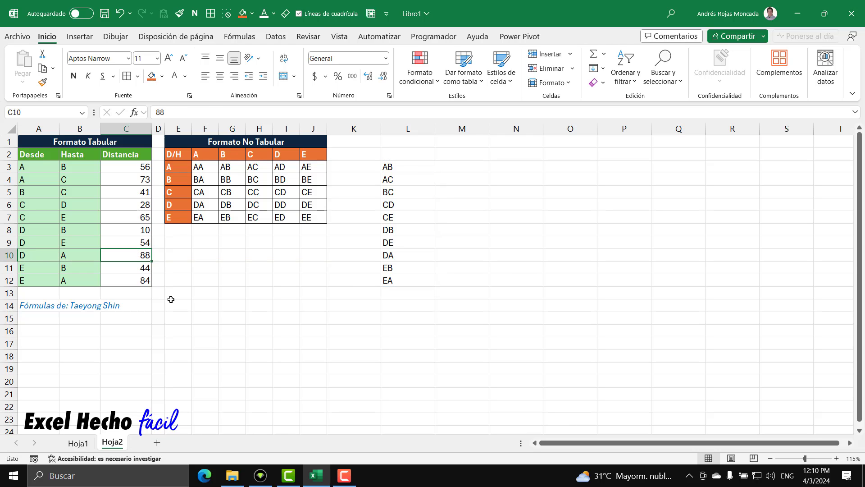
left_click(283, 166)
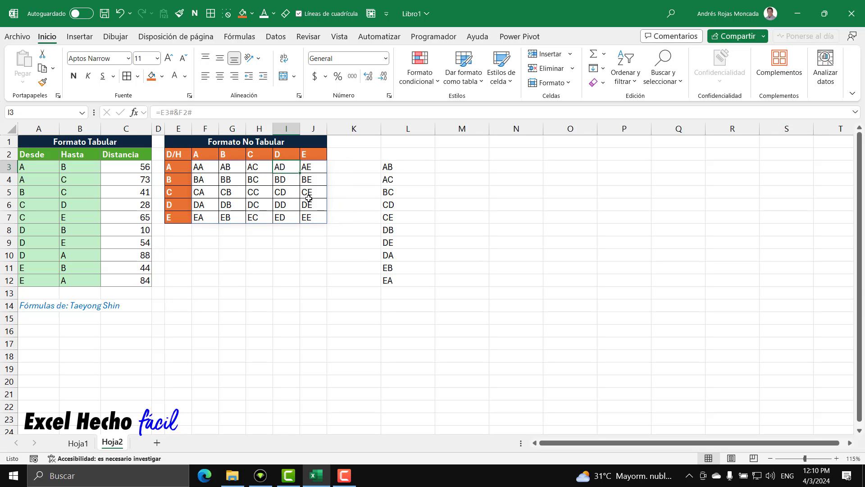
left_click(400, 255)
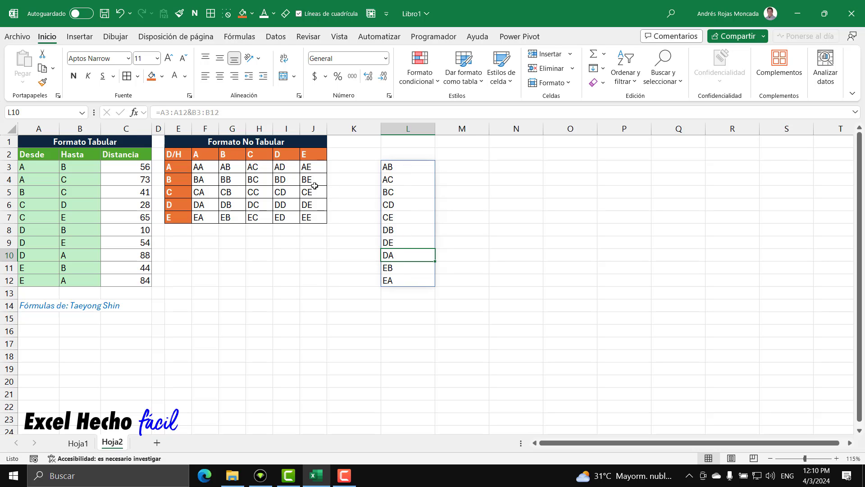
Extend the L3 formula to =A3:A12&B3:B12&A3:A12 so each joined pair repeats its Desde value
left_click(395, 165)
key("F2")
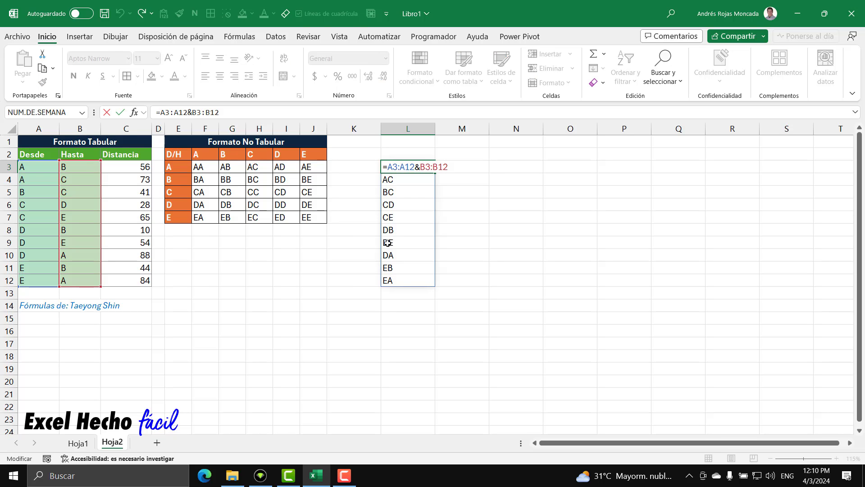
type("&")
left_click_drag(24, 168, 34, 280)
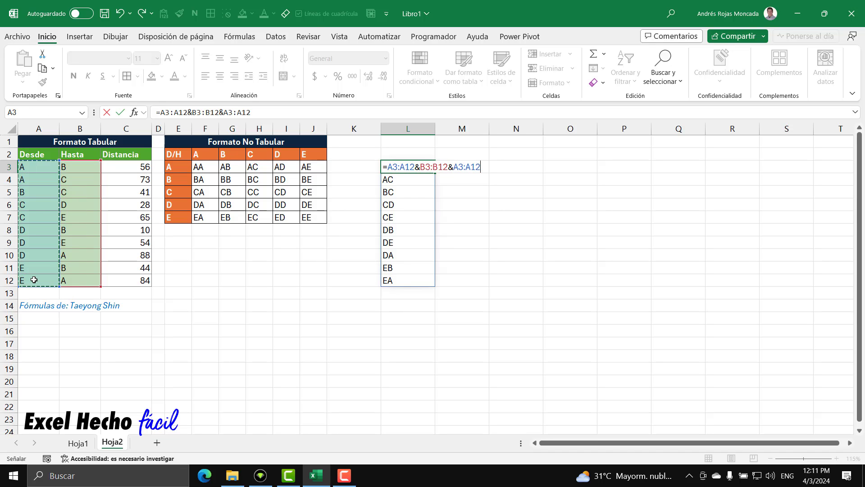
key("Return")
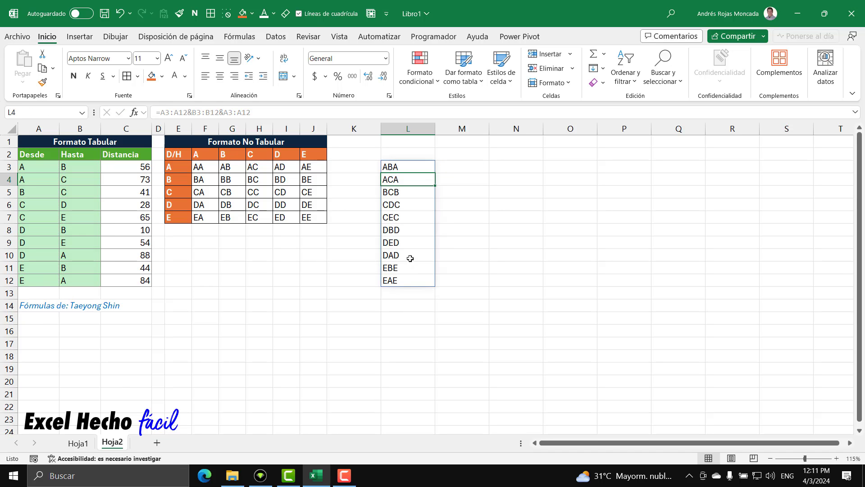
Compare the pairs AD and AE in I3:J3 with the joined texts in L10 and L12 and the distances in C10 and C12
left_click(410, 258)
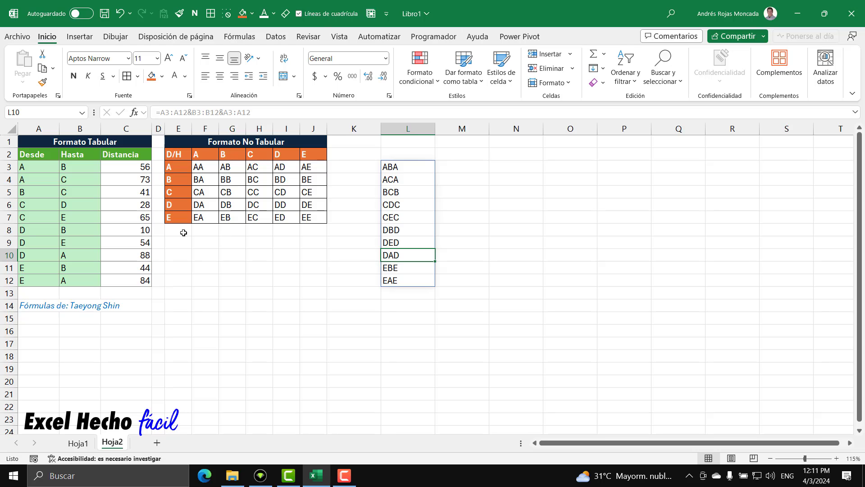
left_click_drag(280, 166, 313, 167)
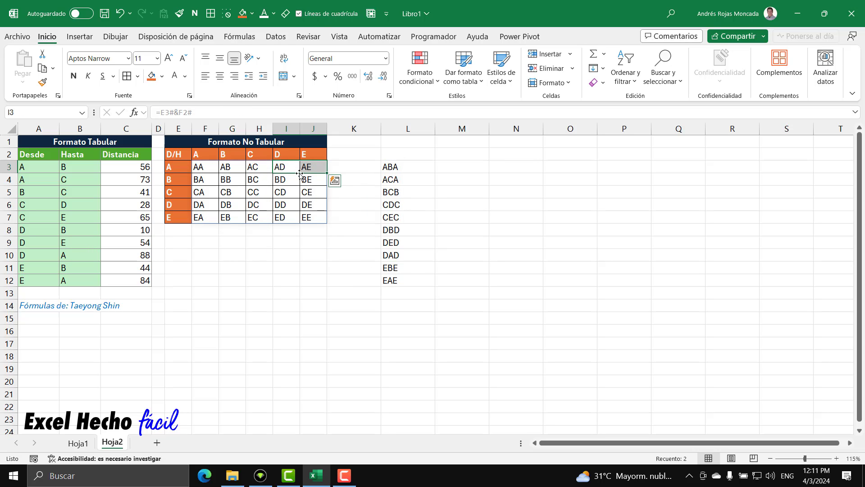
left_click(397, 254)
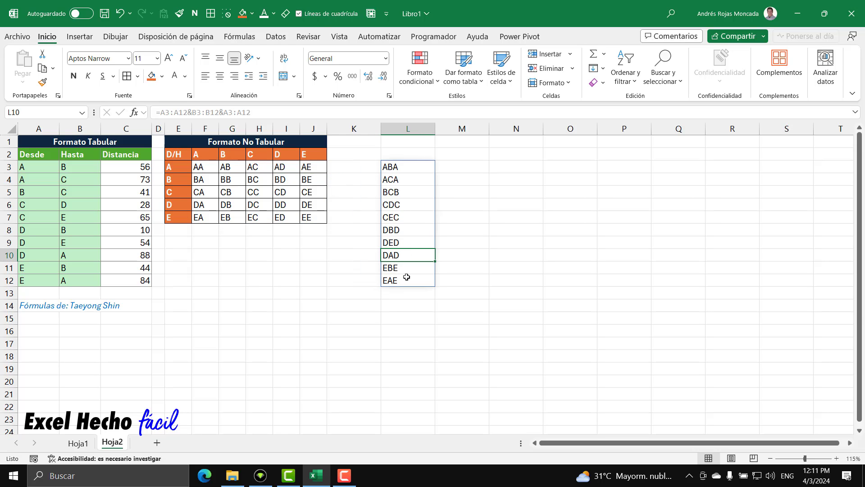
left_click(407, 278)
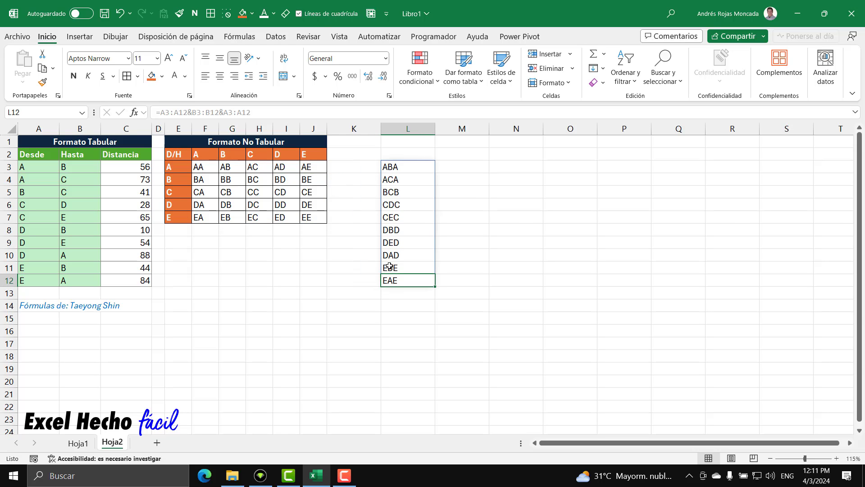
left_click(7, 281)
left_click(9, 255)
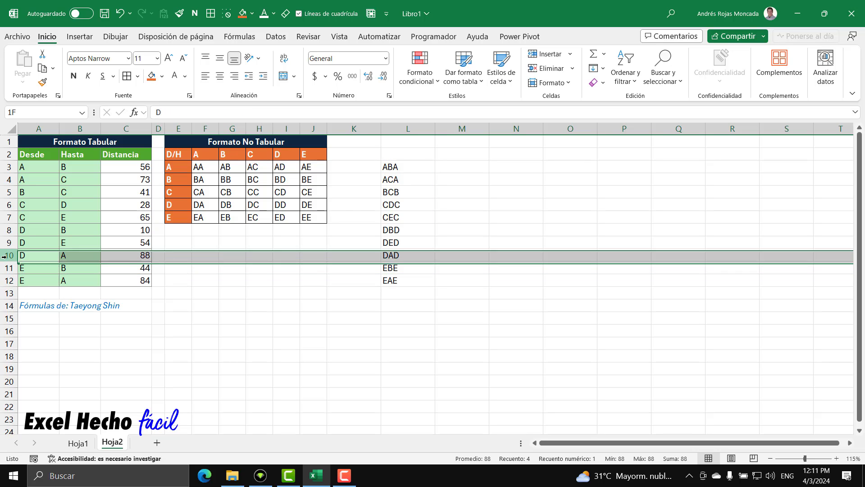
left_click(143, 257)
left_click(142, 279)
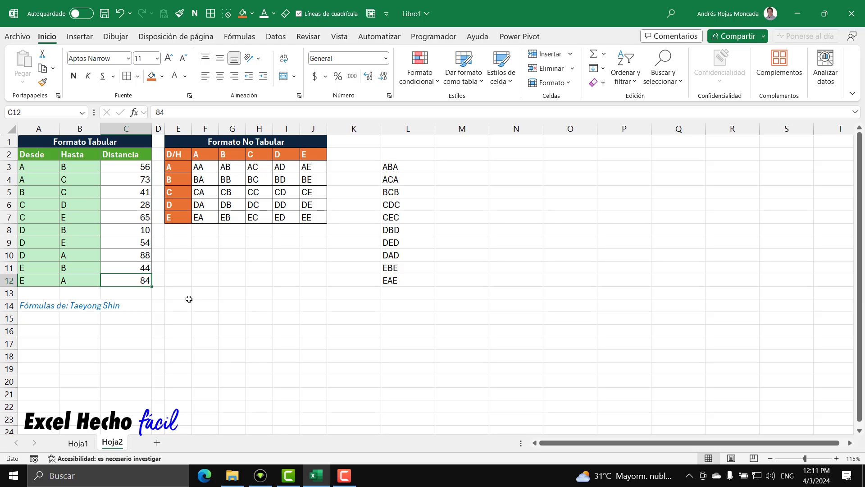
Examine how the pair AD in I3 is contained in the joined texts of L3:L12, particularly in L10
left_click(203, 167)
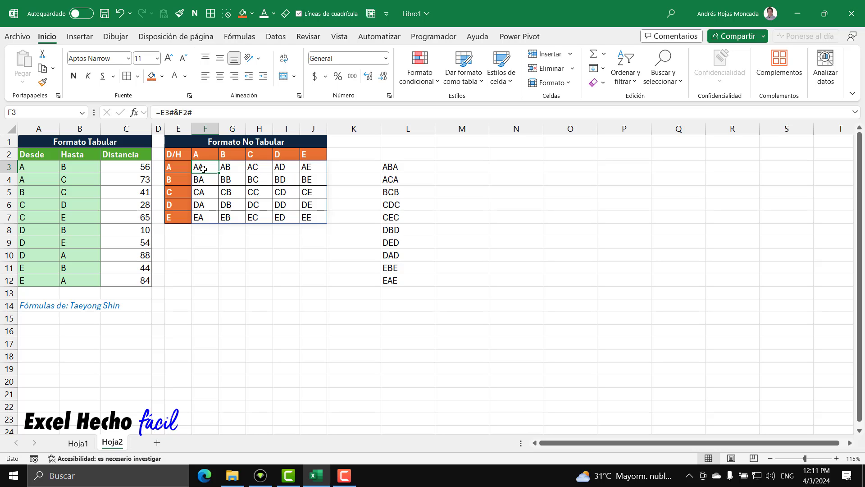
left_click(281, 168)
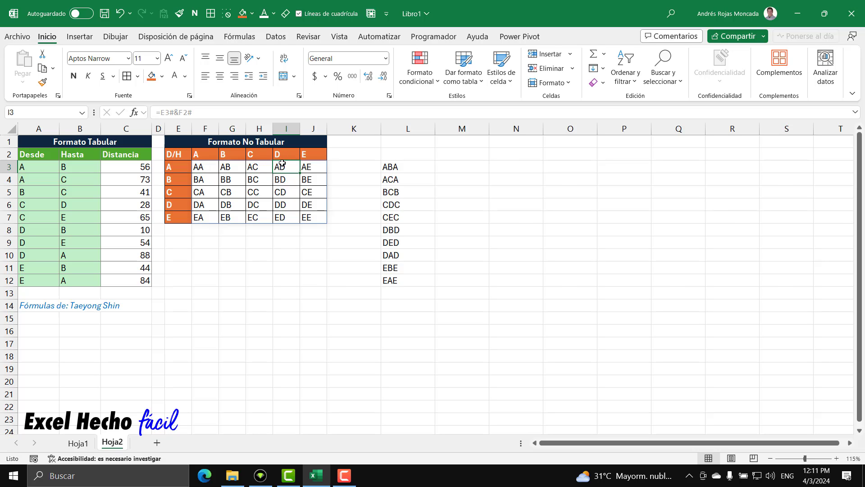
left_click_drag(391, 167, 393, 280)
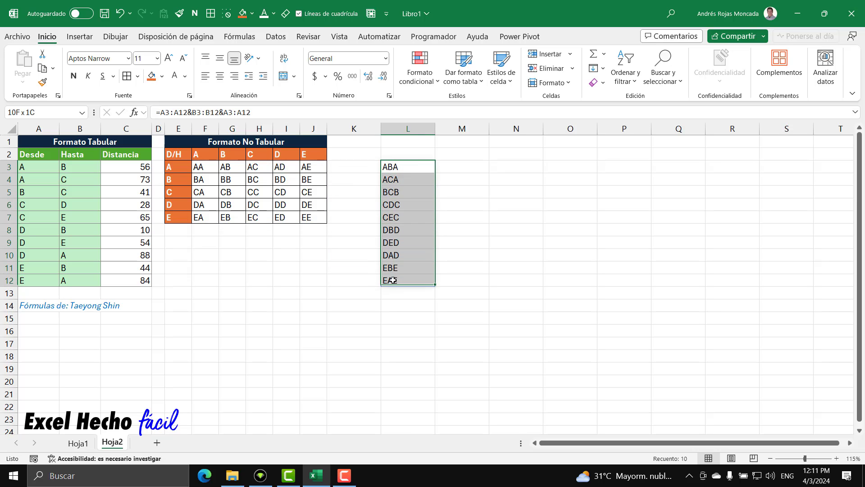
left_click(399, 256)
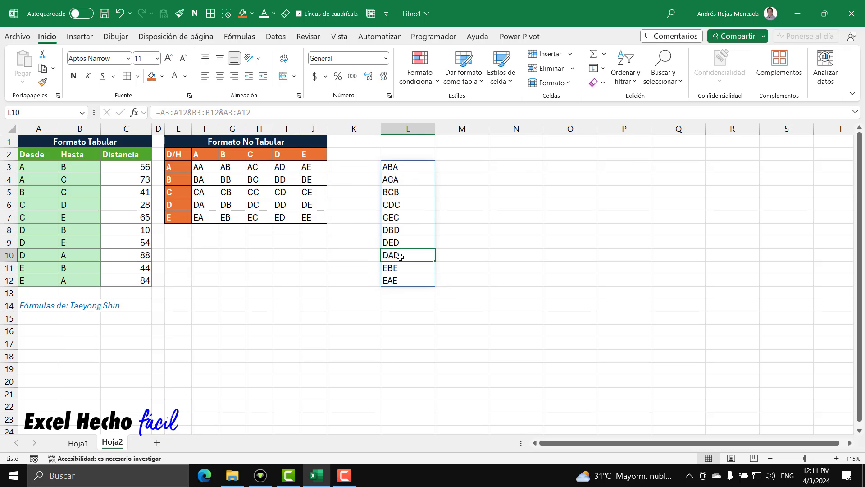
left_click(278, 166)
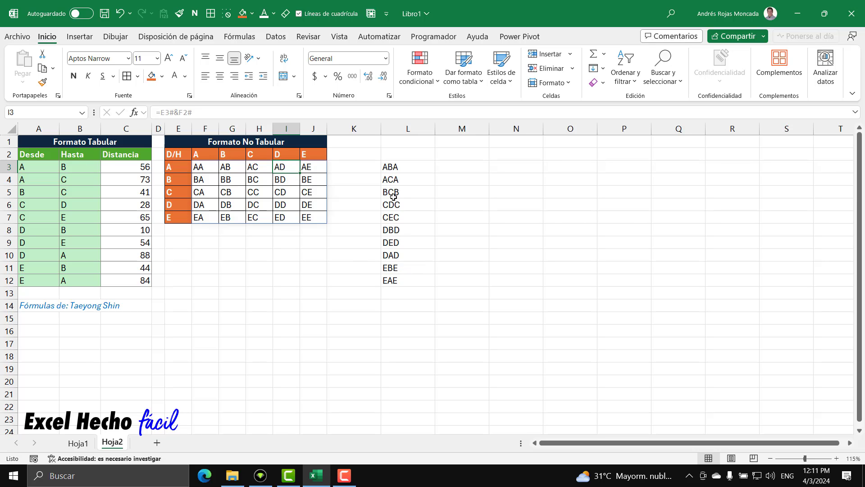
left_click_drag(392, 168, 390, 280)
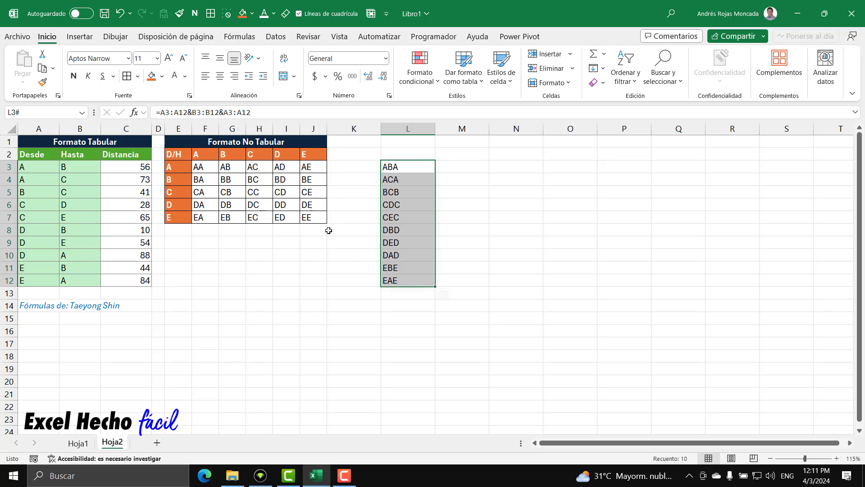
left_click(388, 251)
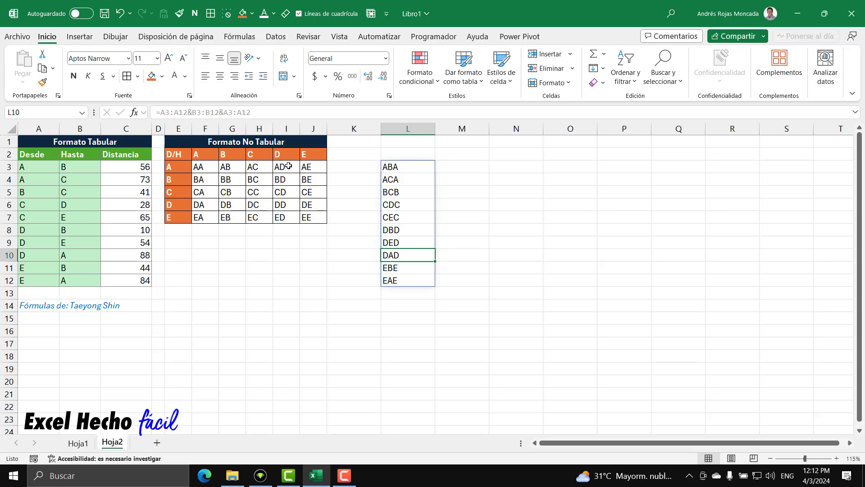
left_click_drag(407, 165, 406, 285)
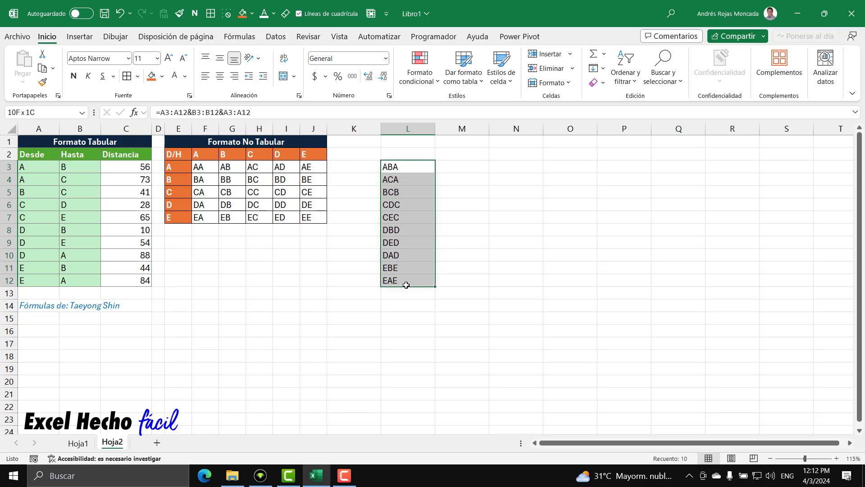
left_click(411, 254)
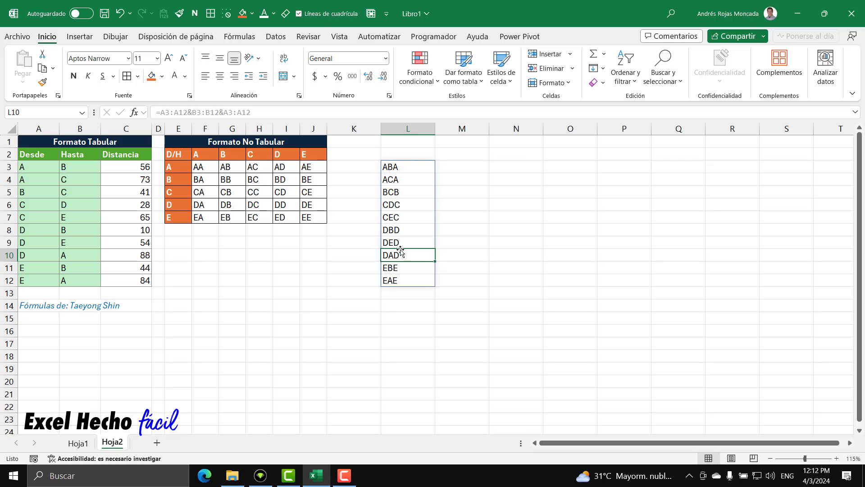
Surround the joined pairs in F3 with asterisk wildcards using the formula ="*"&E3#&F2#&"*"
left_click(196, 168)
key("F2")
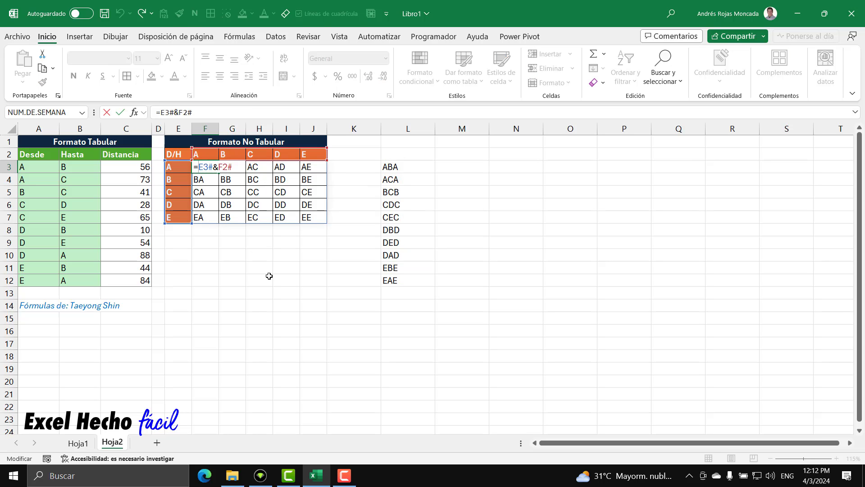
key("Home")
key("Right")
type("\"*\"")
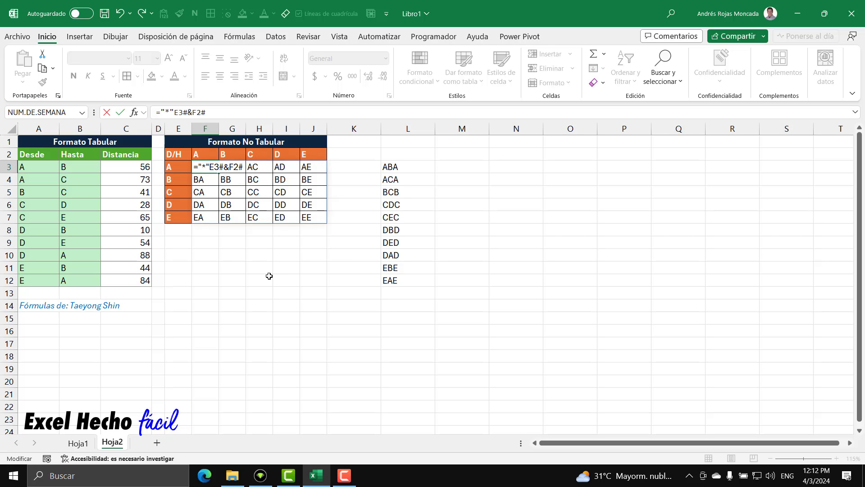
type("&E3#")
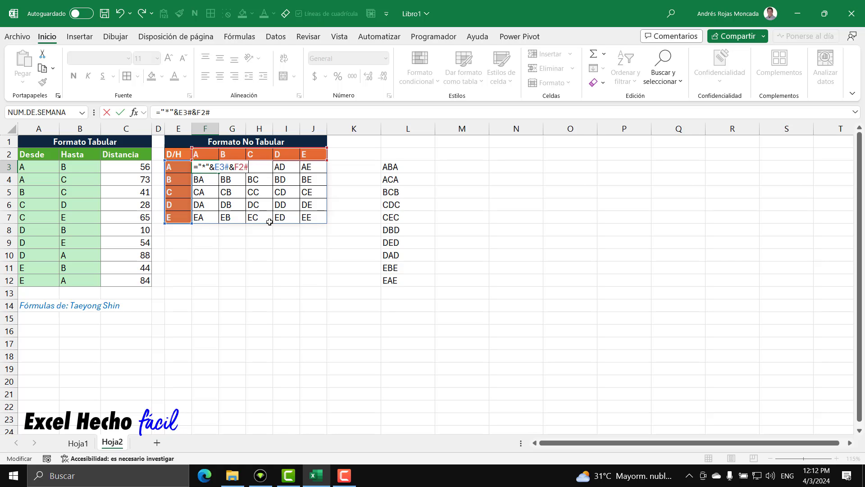
type("&F2#&\"*\"")
key("Return")
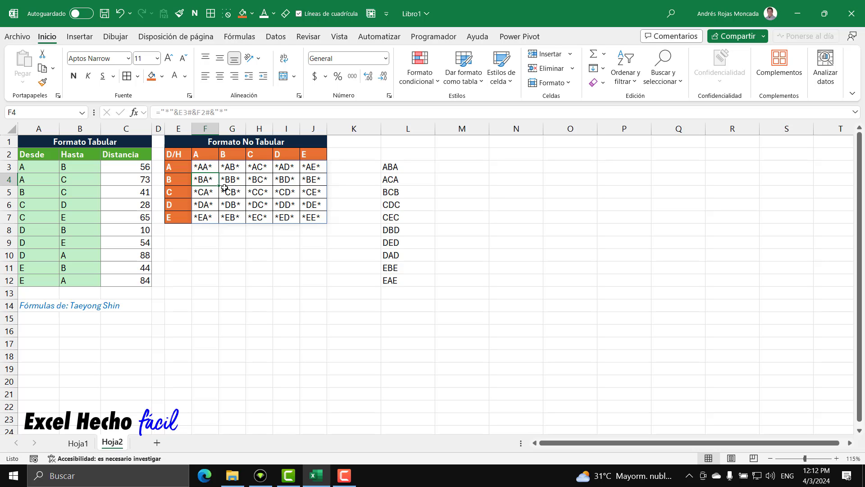
Wrap the F3 formula in BUSCARX so the wildcard pairs "*"&E3#&F2#&"*" become its lookup value
left_click(208, 169)
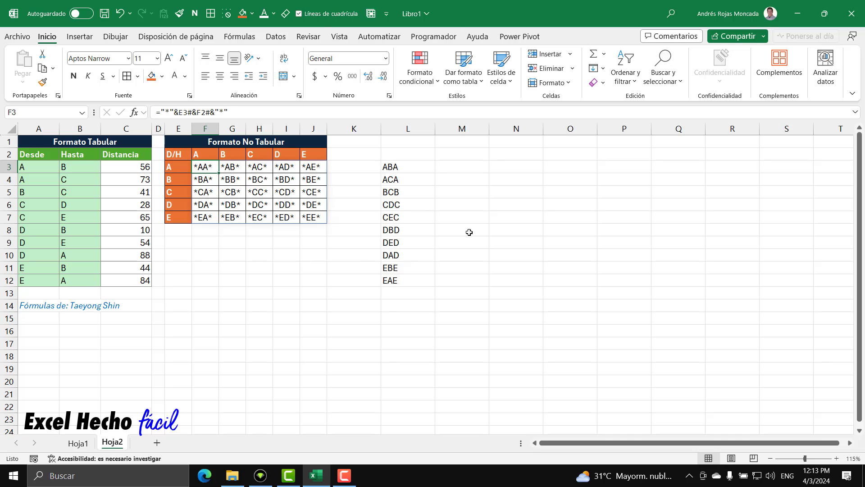
left_click_drag(404, 166, 403, 285)
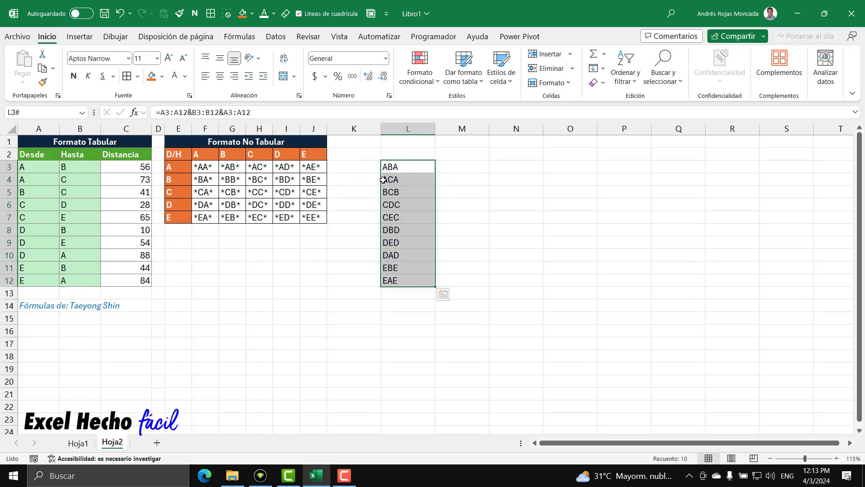
left_click(197, 170)
key("F2")
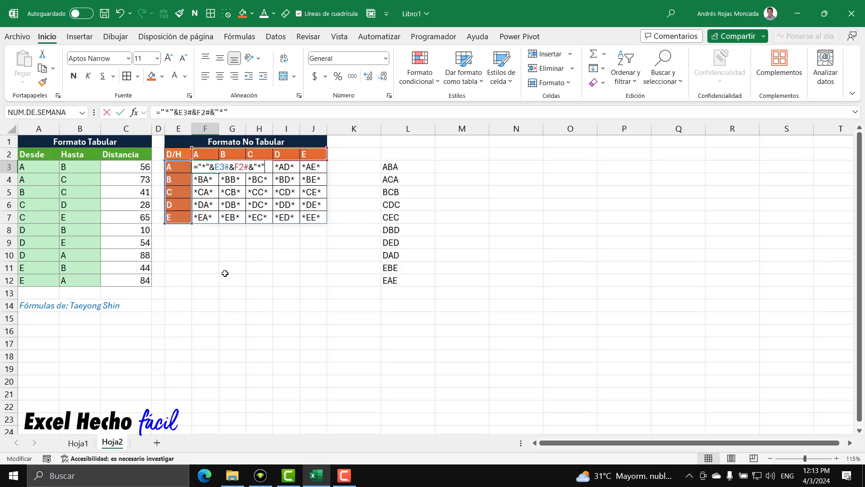
left_click(199, 168)
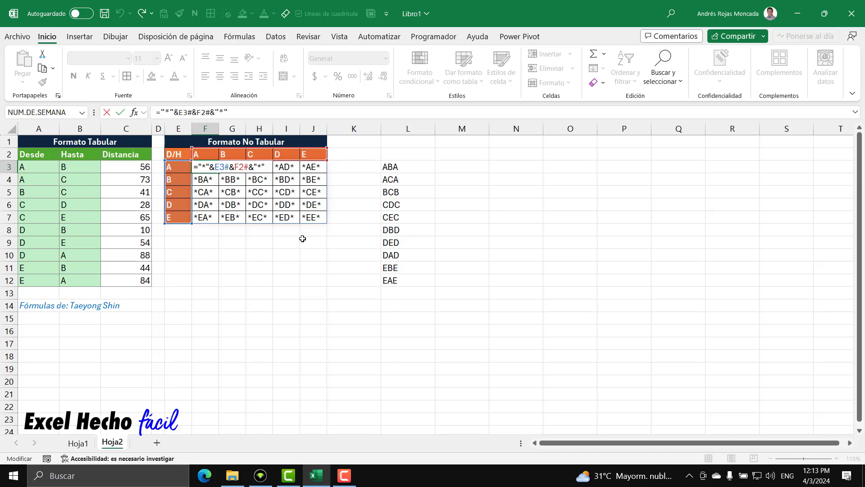
type("bu")
key("Down")
key("Down")
key("Down")
key("Tab")
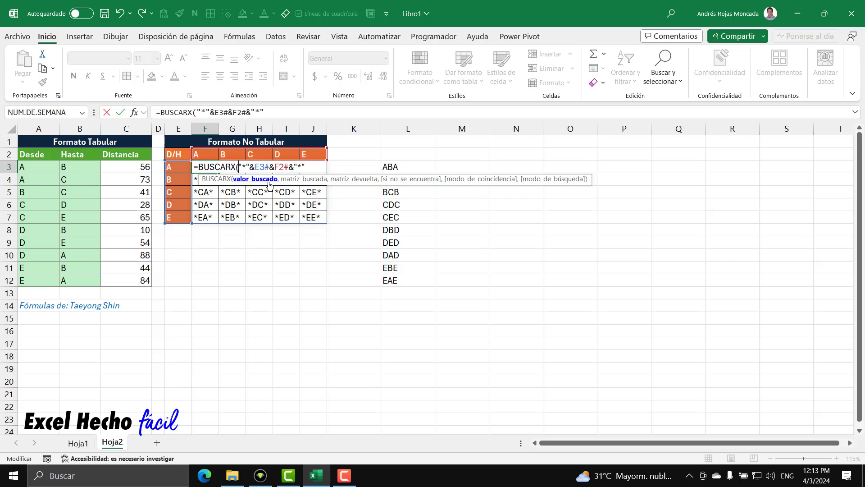
type(",")
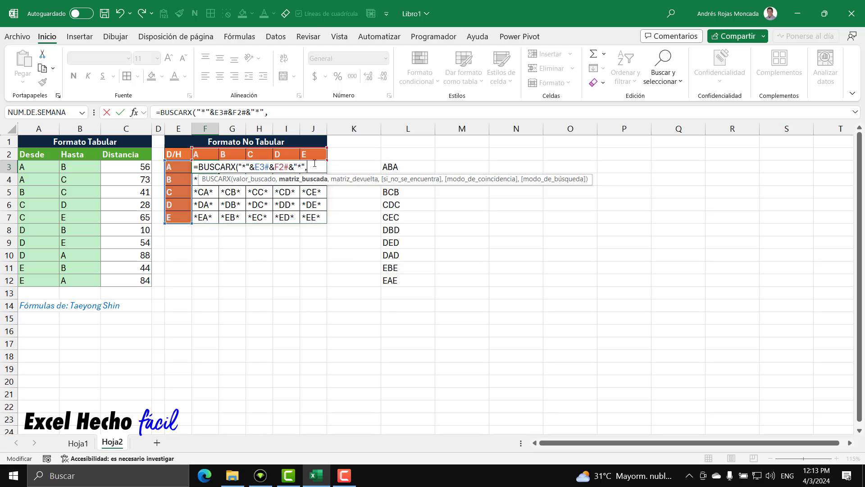
Set the lookup array of the F3 BUSCARX to A3:A12&B3:B12&A3:A12
left_click(251, 179)
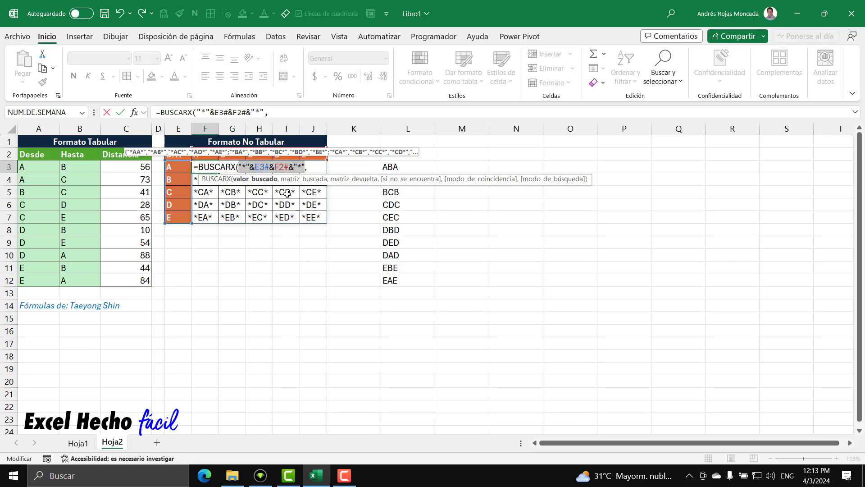
left_click(320, 169)
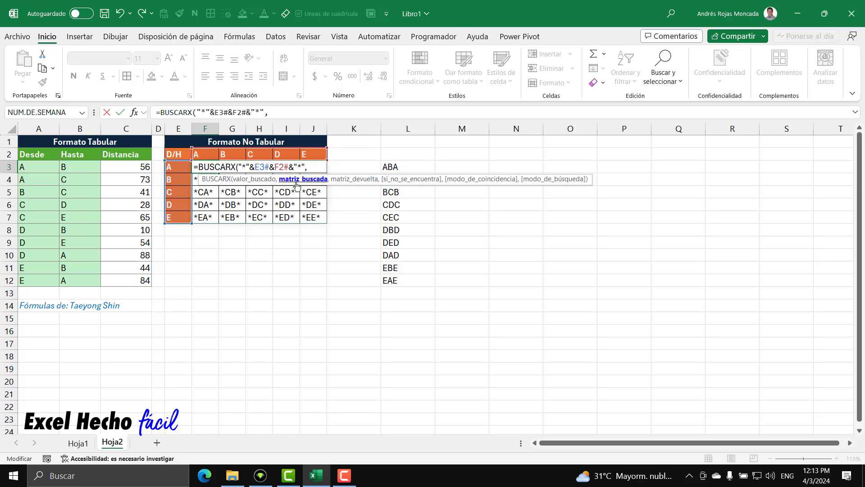
left_click(254, 179)
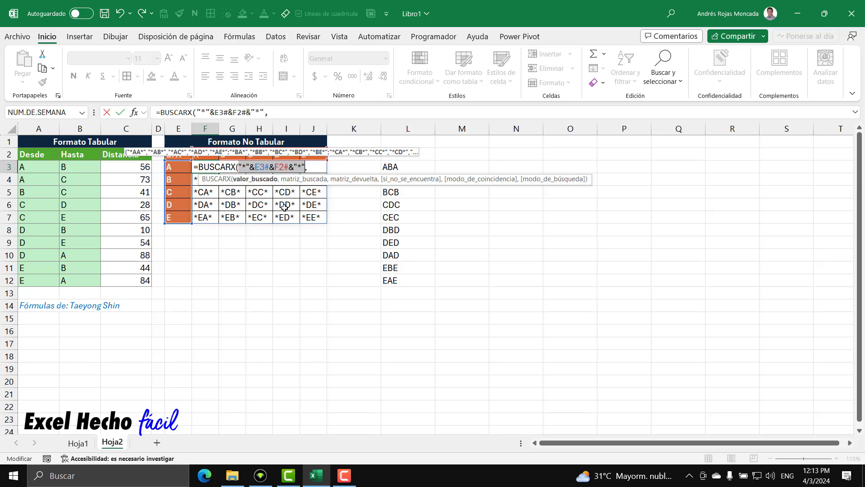
left_click(299, 180)
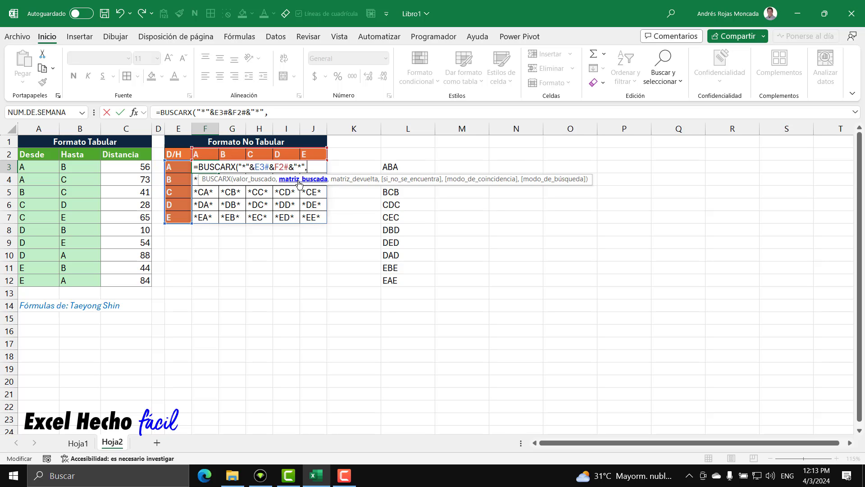
left_click(47, 167)
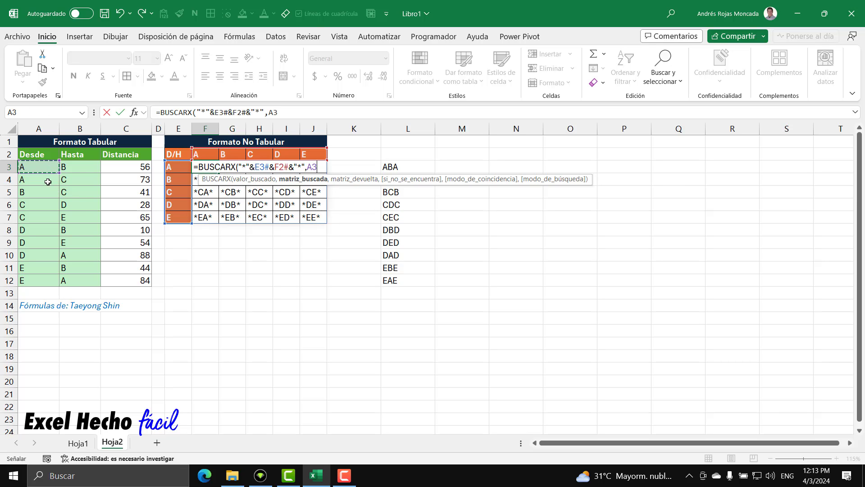
left_click_drag(48, 182, 43, 280)
type("&")
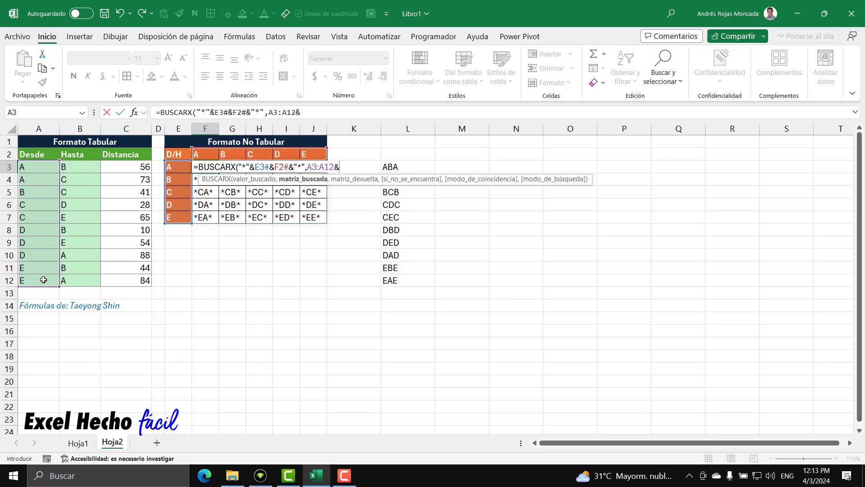
left_click_drag(74, 168, 76, 279)
type("&")
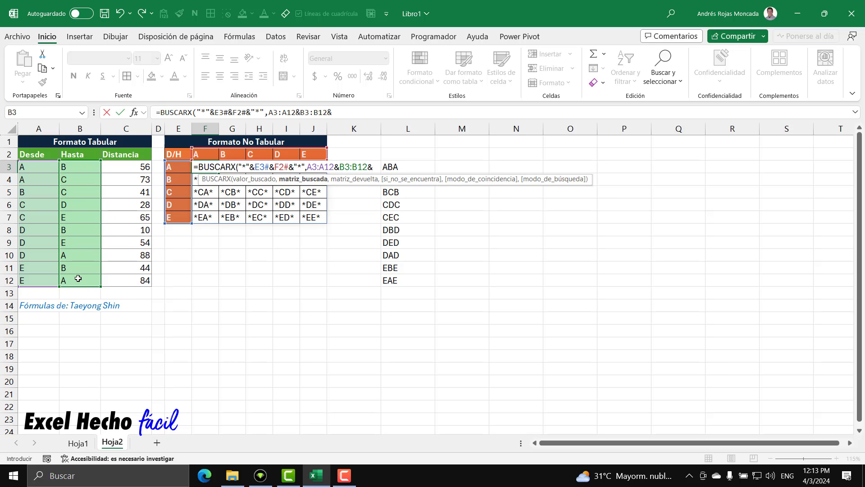
left_click_drag(37, 169, 37, 287)
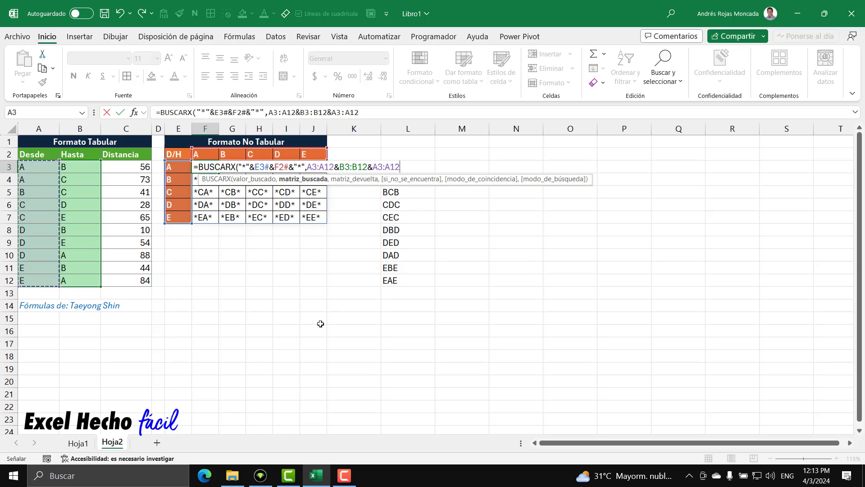
type(",")
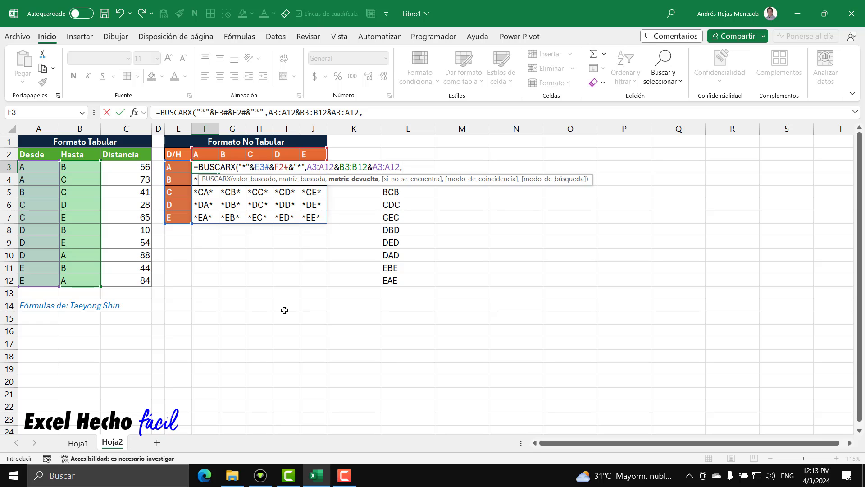
Complete the F3 BUSCARX with return array C3:C12, 0 when not found, and match mode 2 for wildcard characters
left_click_drag(143, 170, 146, 282)
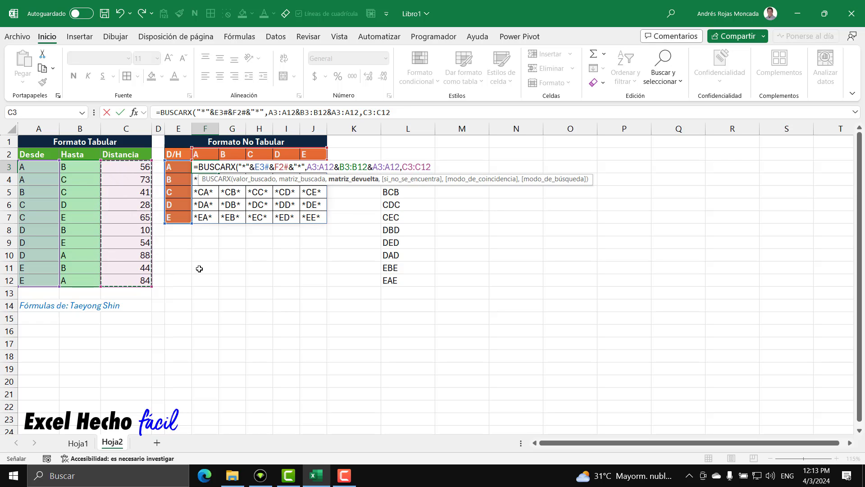
type(",0")
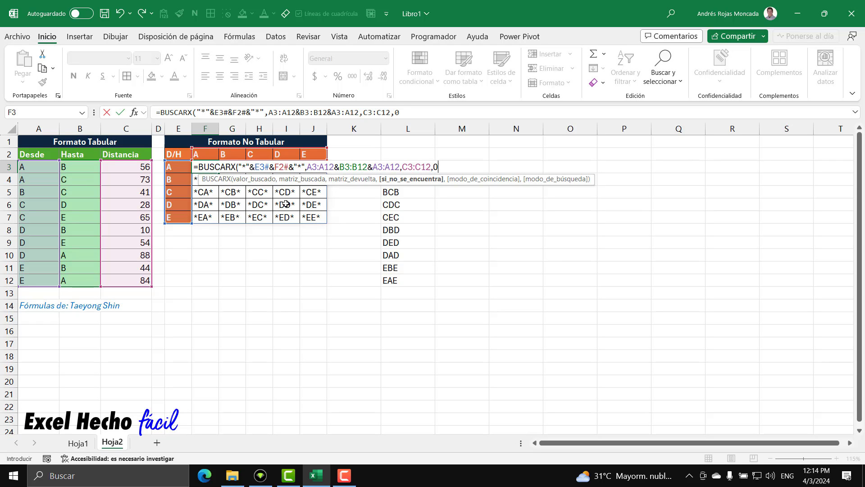
type(",")
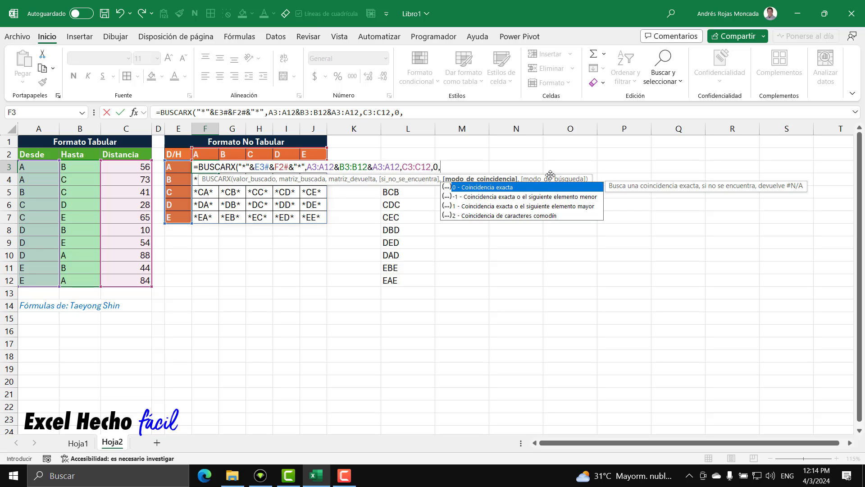
type(",")
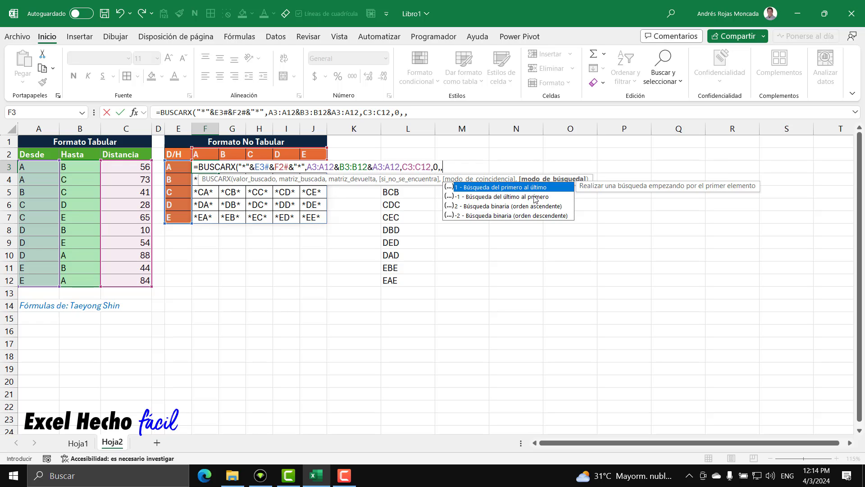
key("BackSpace")
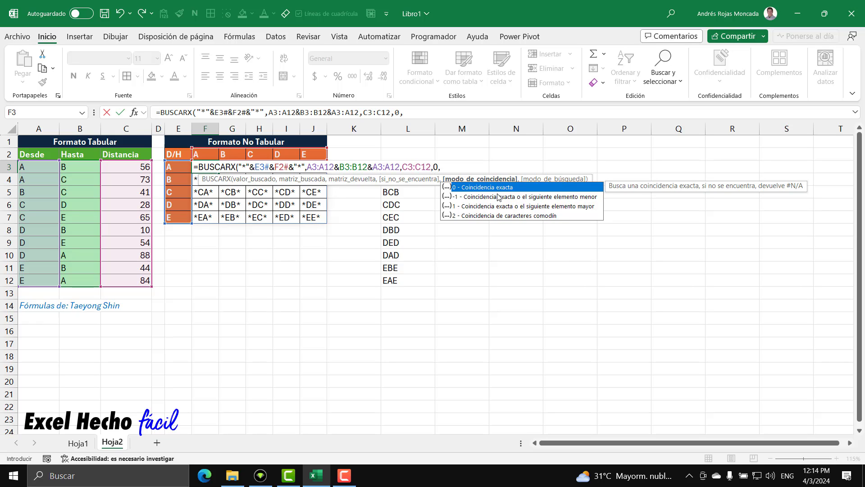
left_click(500, 217)
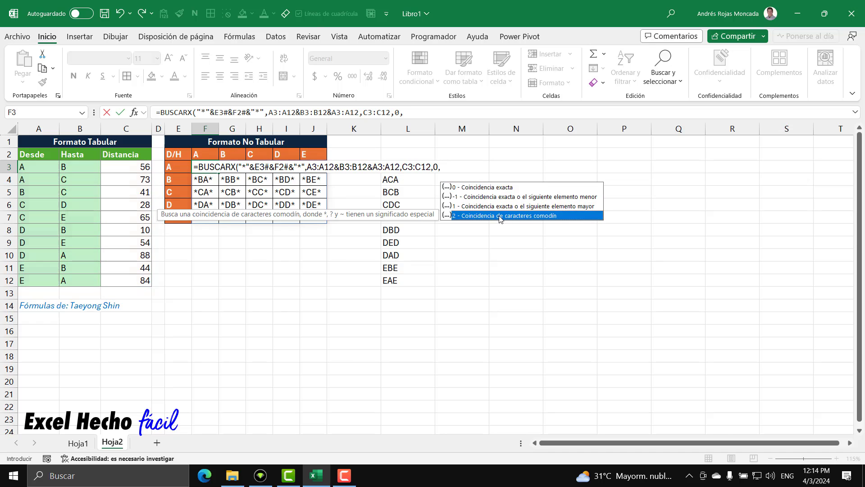
double_click(500, 216)
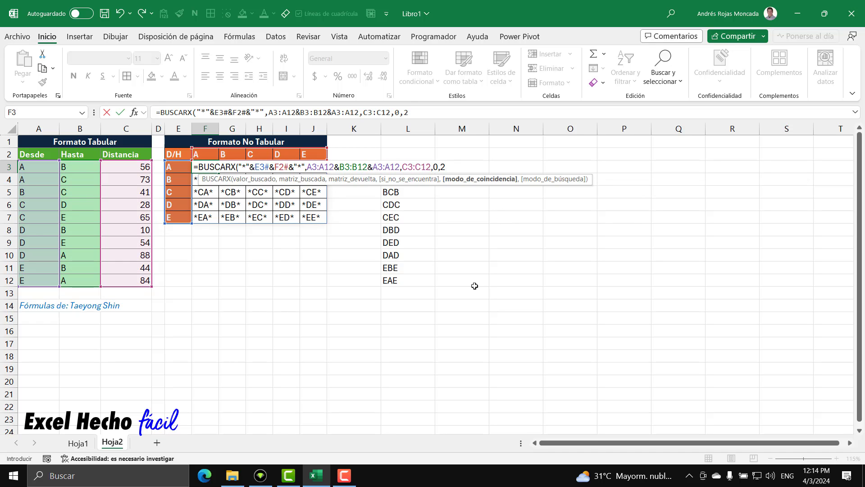
type(")")
key("Return")
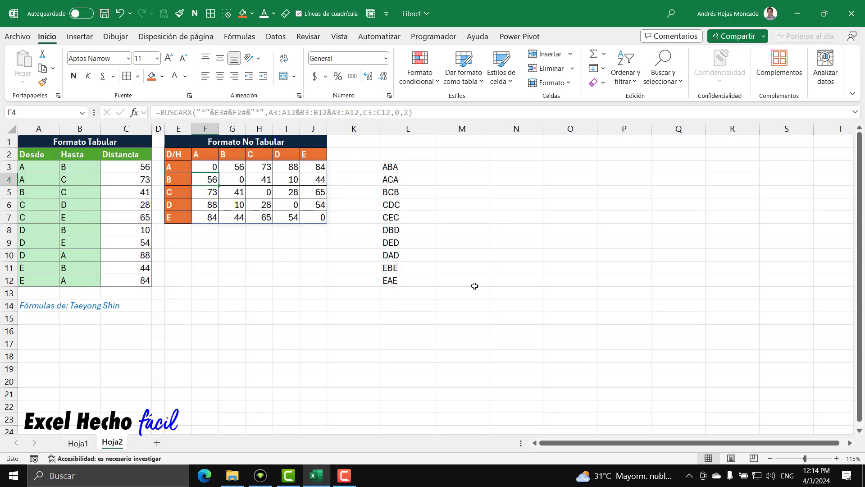
Check the matrix diagonal cells F3, G4, H5, I6 and J7, where origin and destination are the same
left_click(211, 168)
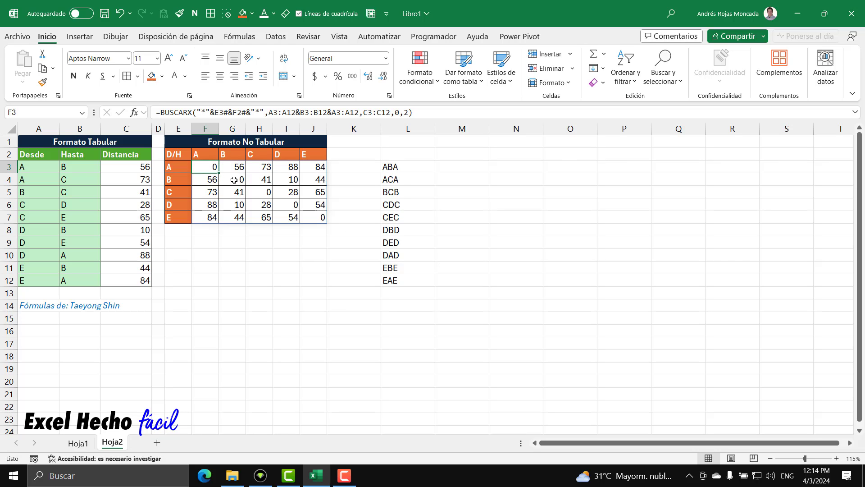
left_click(234, 180, "ctrl")
left_click(257, 191, "ctrl")
left_click(285, 204, "ctrl")
left_click(315, 216, "ctrl")
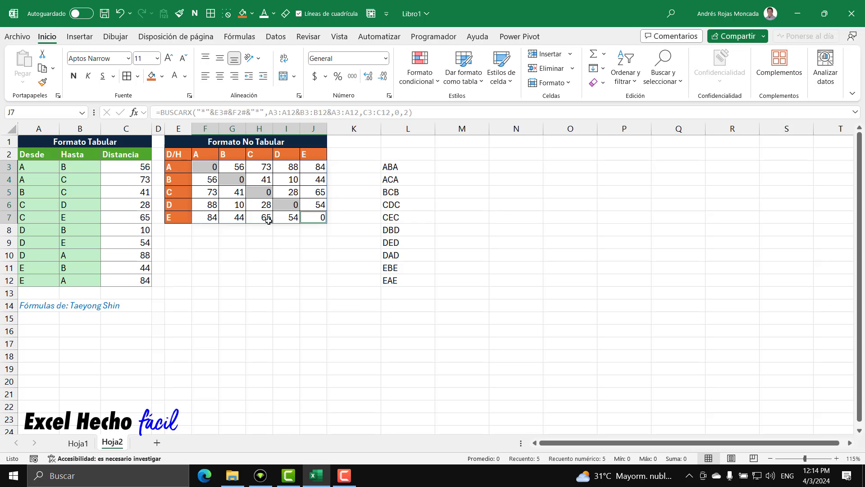
Compare the A–B and A–C distances in G3 and H3 with the tabular distances in C3 and C4
left_click(185, 174)
left_click(230, 167)
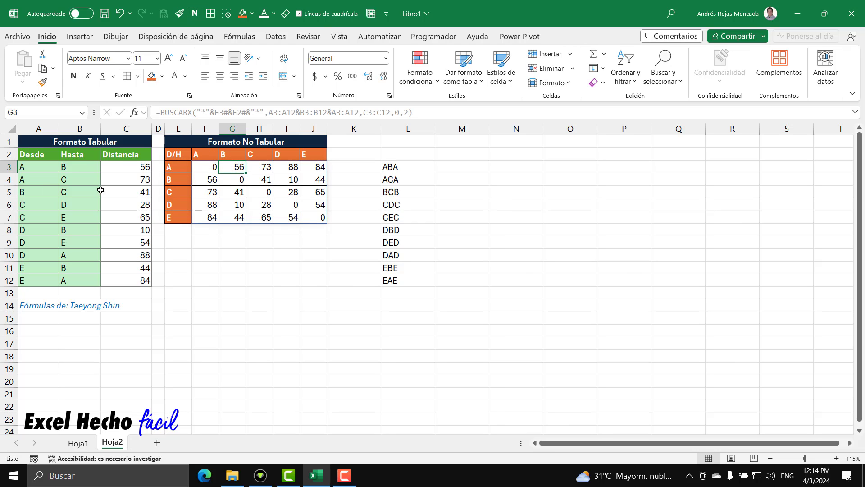
left_click_drag(45, 167, 128, 167)
left_click(135, 169)
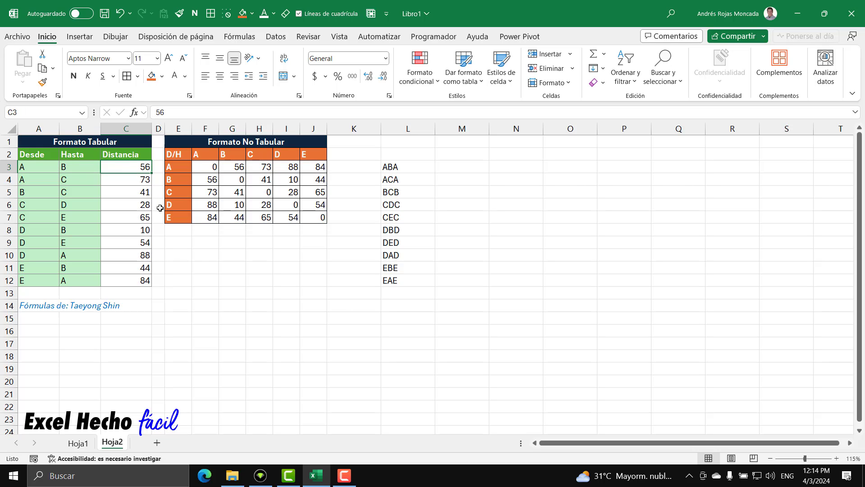
left_click(172, 168)
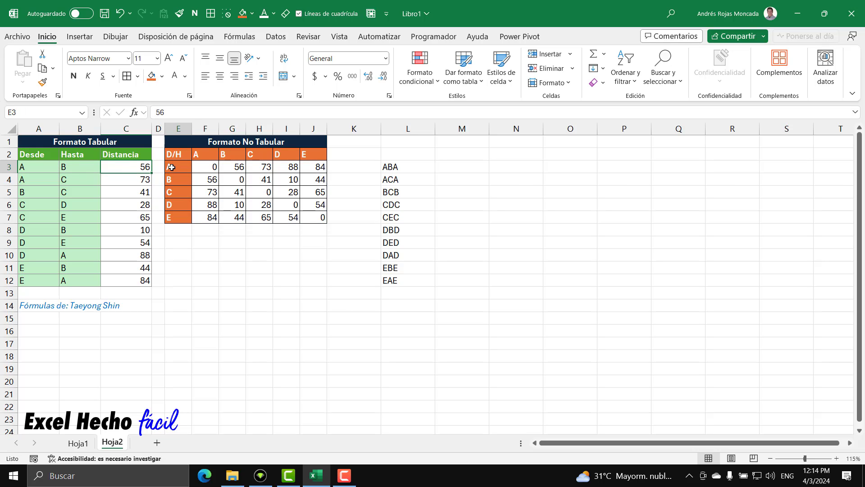
left_click(250, 168)
left_click(131, 180)
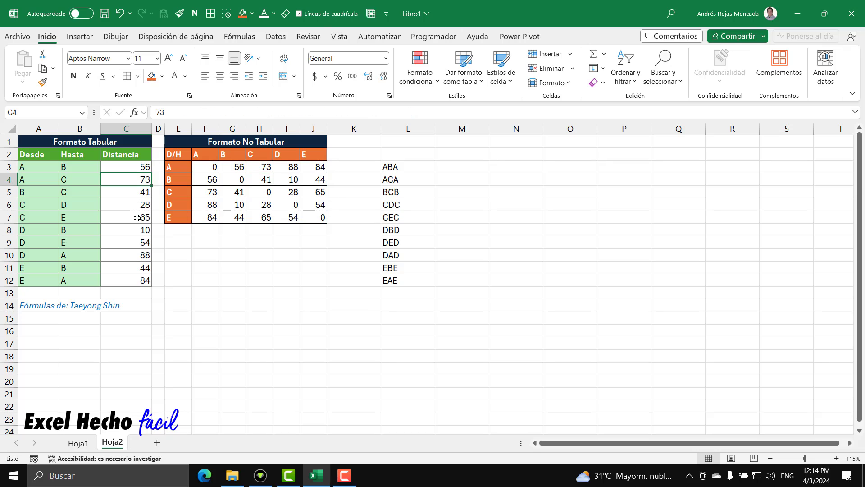
Check the A–D distance in I3 against the Desde and Hasta values in A3:A12 and B3:B12
left_click(182, 167)
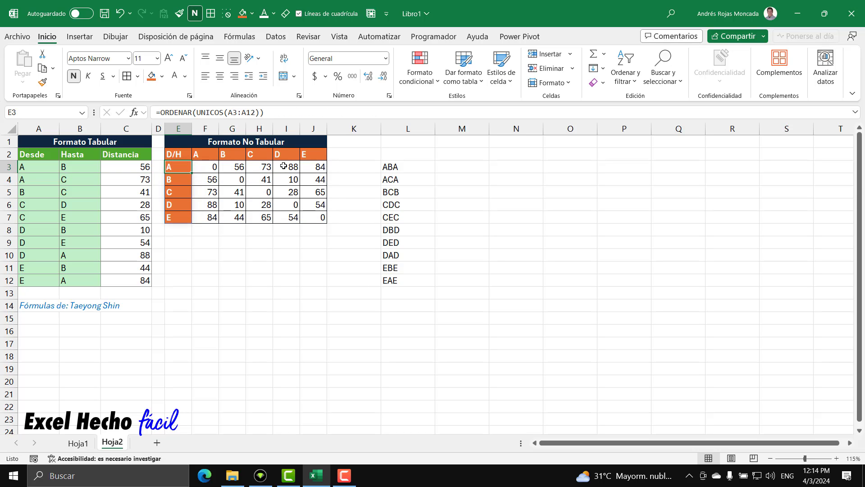
left_click(283, 168)
left_click_drag(20, 167, 40, 280)
left_click_drag(75, 167, 74, 283)
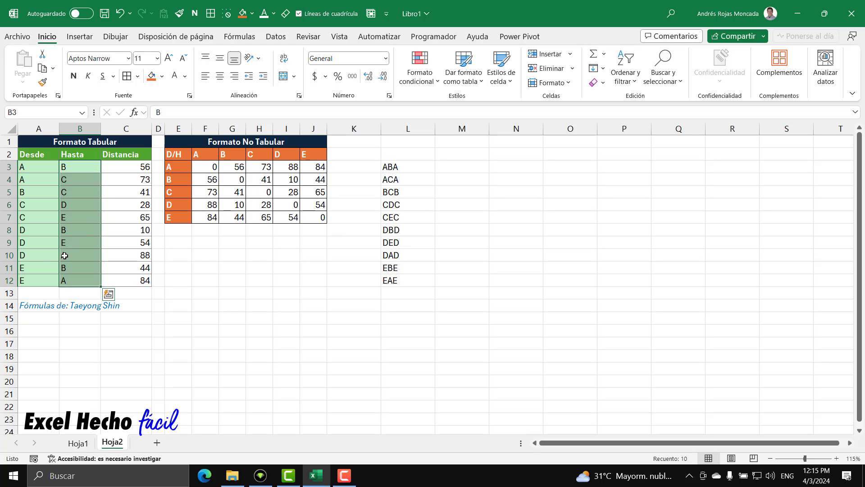
Compare the A–D and A–E distances in I3 and J3 with the tabular distances in C10 and C12
left_click_drag(86, 255, 35, 255)
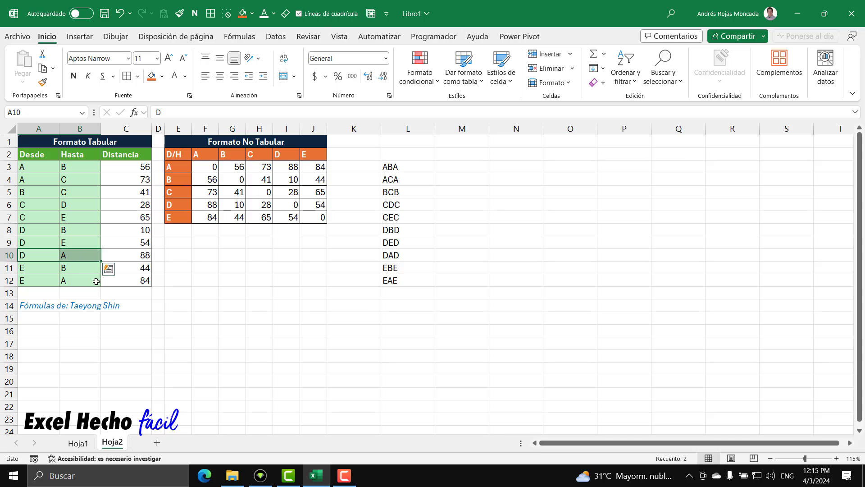
left_click(141, 258)
left_click(290, 166)
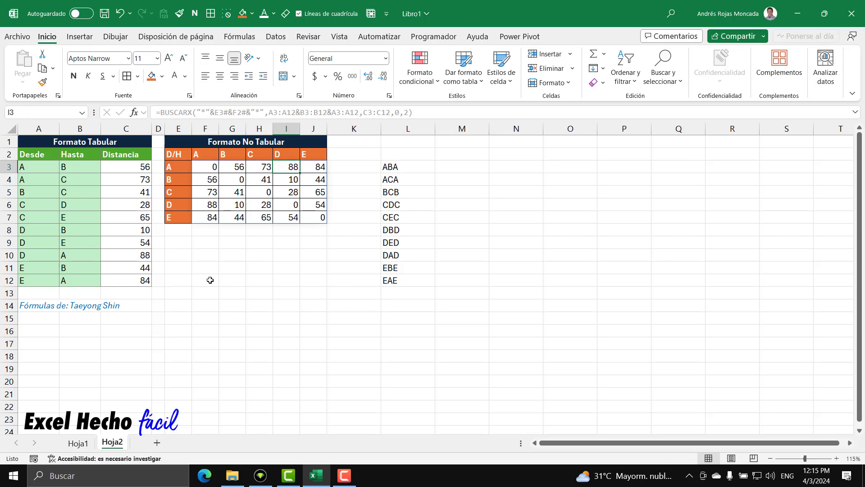
mouse_move(34, 280)
left_mouse_down()
mouse_move(87, 278)
mouse_move(40, 280)
left_mouse_up()
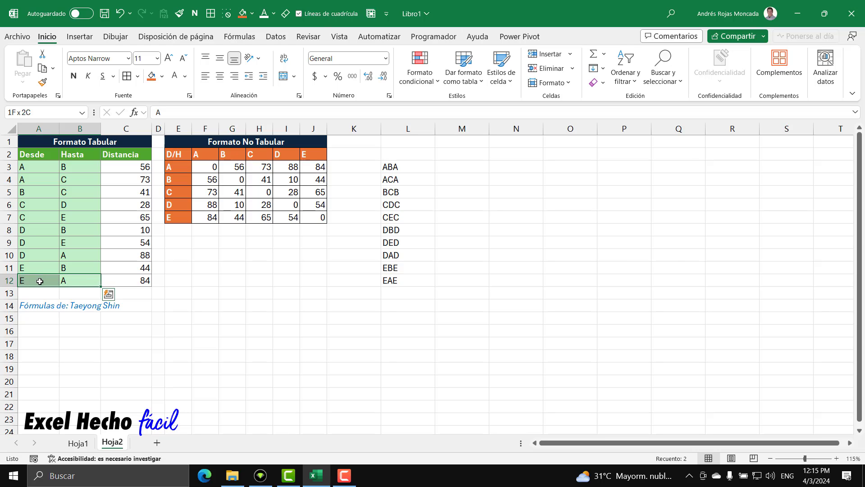
left_click(127, 283)
left_click(320, 167)
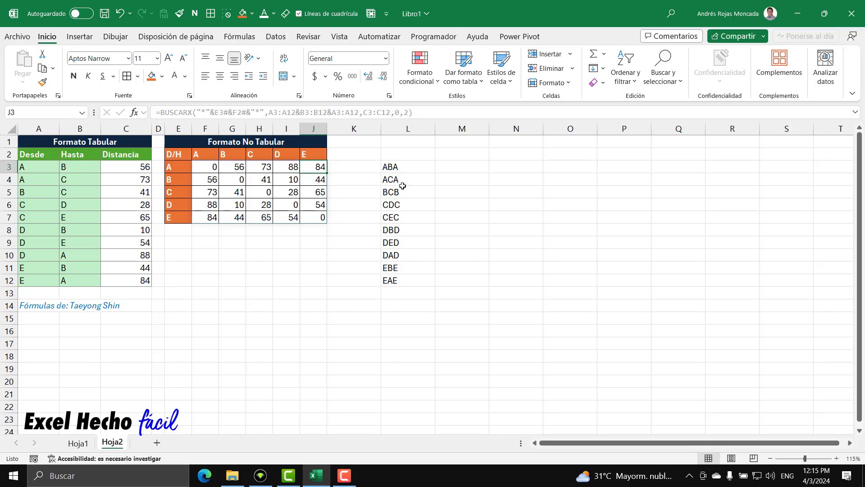
Clear the concatenation helper in L3:L12 and review the BUSCARX formula in F3
left_click_drag(396, 164, 392, 277)
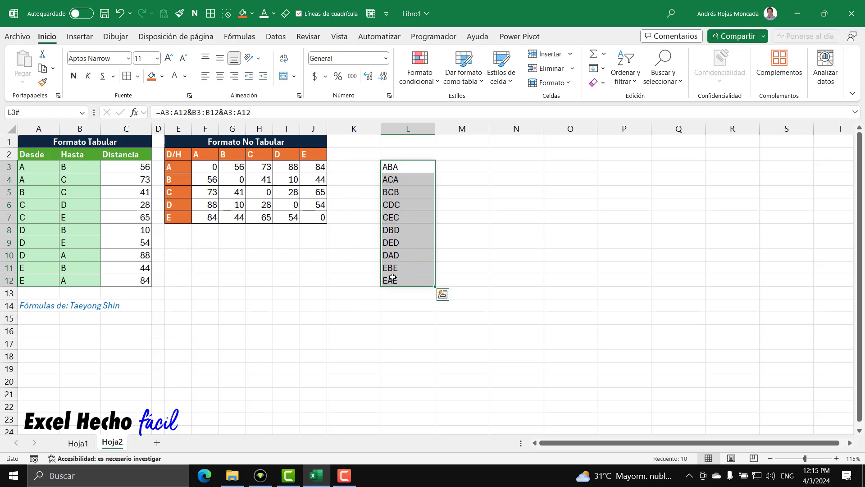
key("Delete")
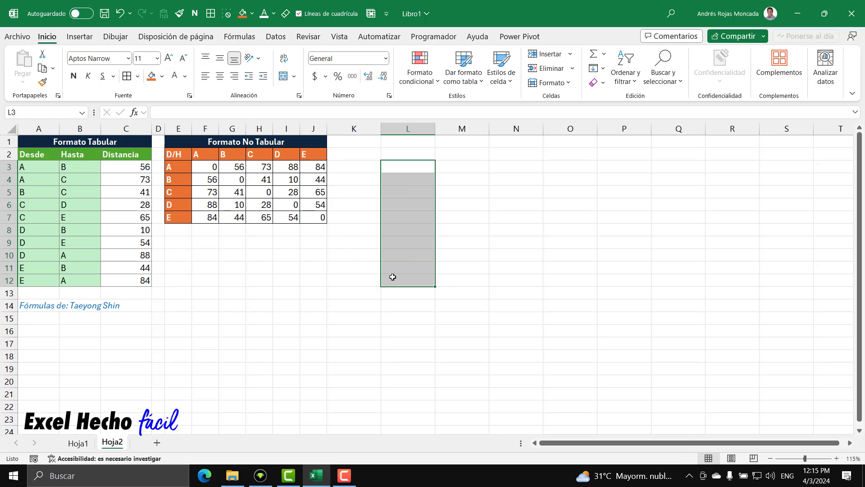
left_click(199, 168)
key("F2")
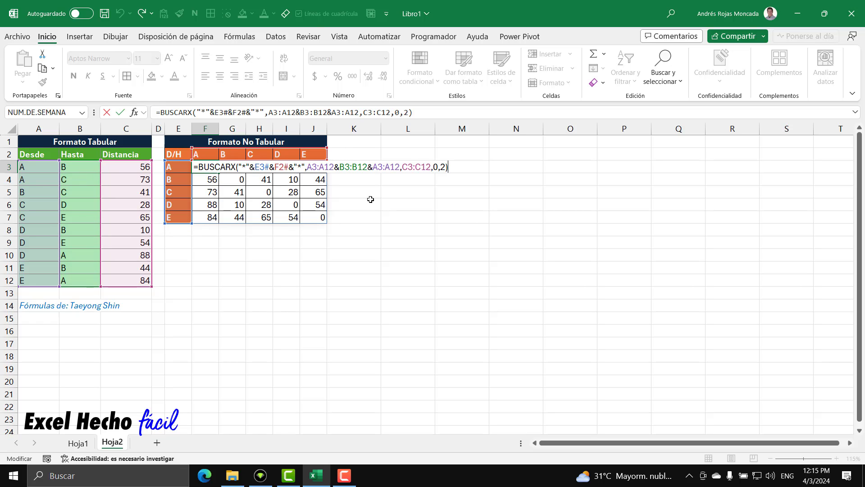
key("Return")
Show the text of F3's formula in E9 with =FORMULATEXTO(F3)
left_click(177, 244)
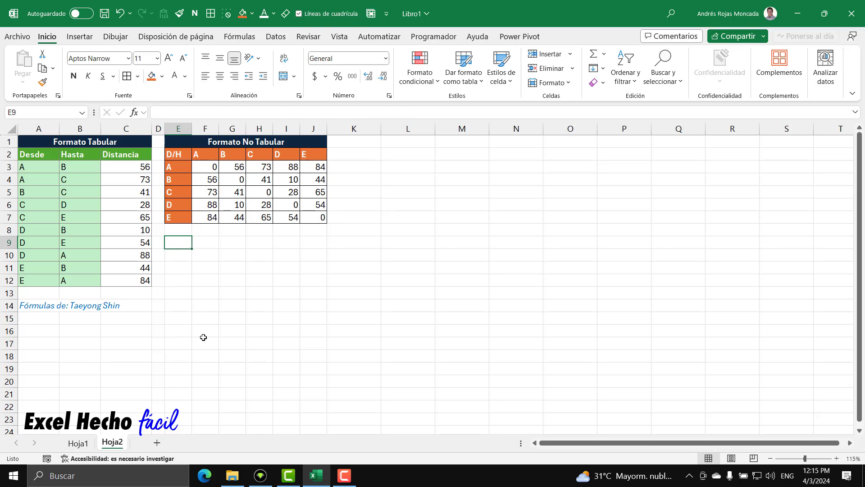
type("=for")
key("Tab")
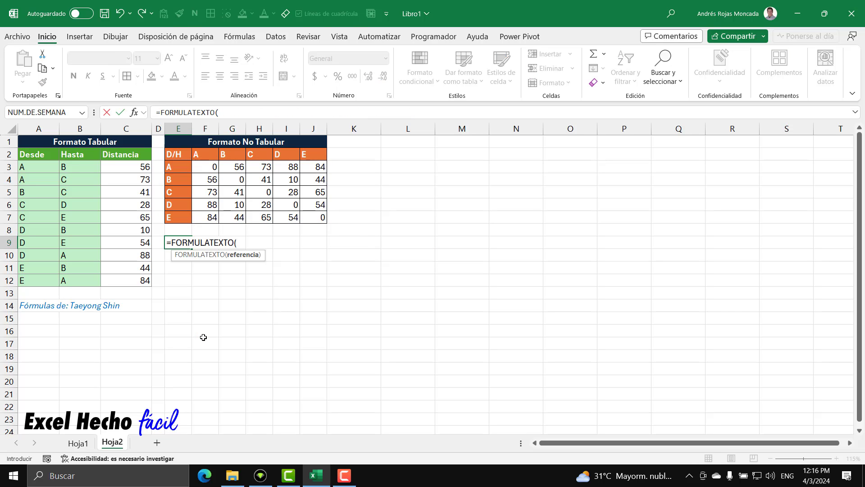
left_click(211, 167)
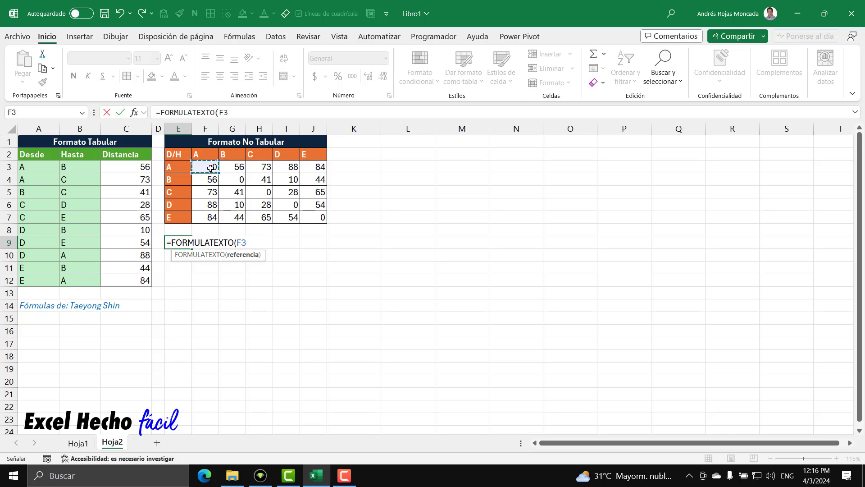
type(")")
key("Return")
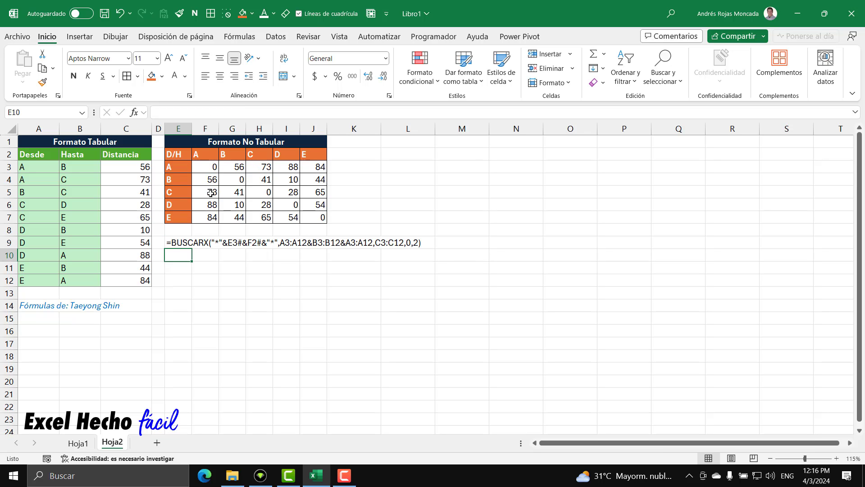
Set the font colour of the formula text in E9 to blue
left_click(185, 241)
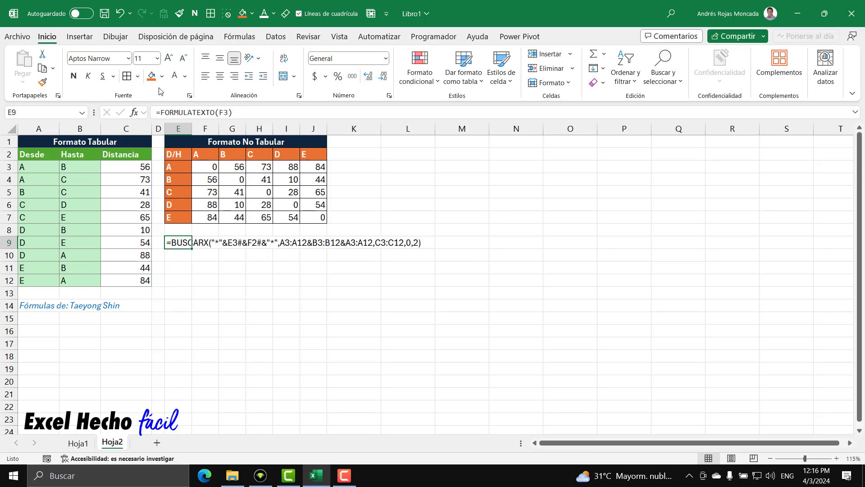
left_click(185, 76)
left_click(236, 222)
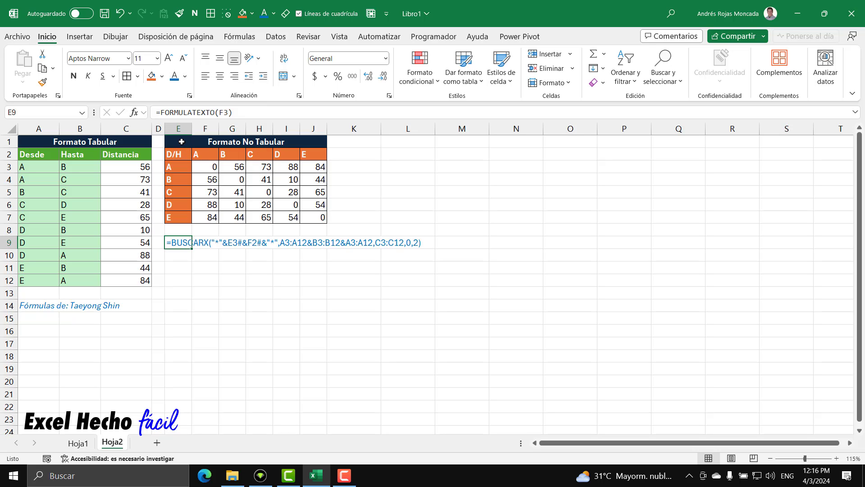
Duplicate the Formato No Tabular table from E1:J7 to a new location starting at L1
left_click_drag(182, 142, 308, 220)
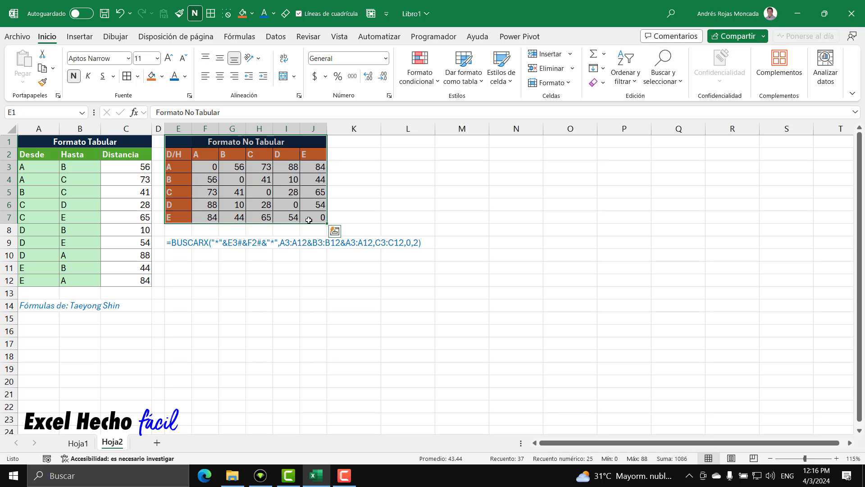
key("ctrl+c")
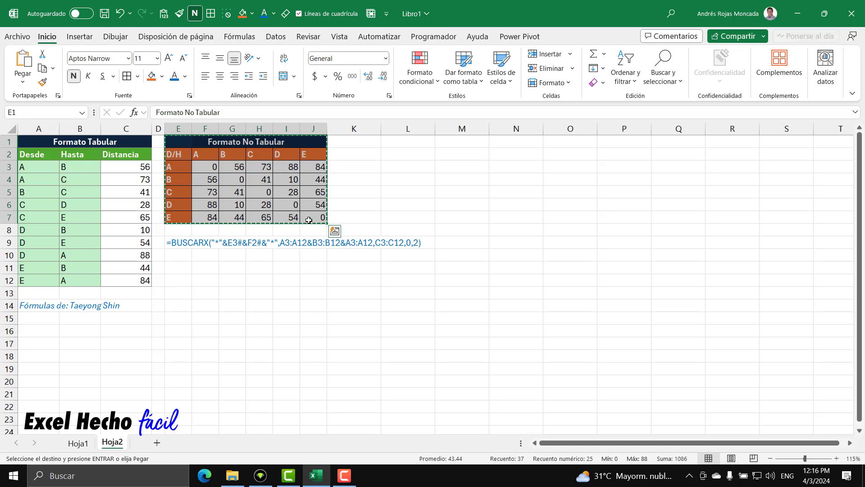
left_click(397, 142)
key("ctrl+v")
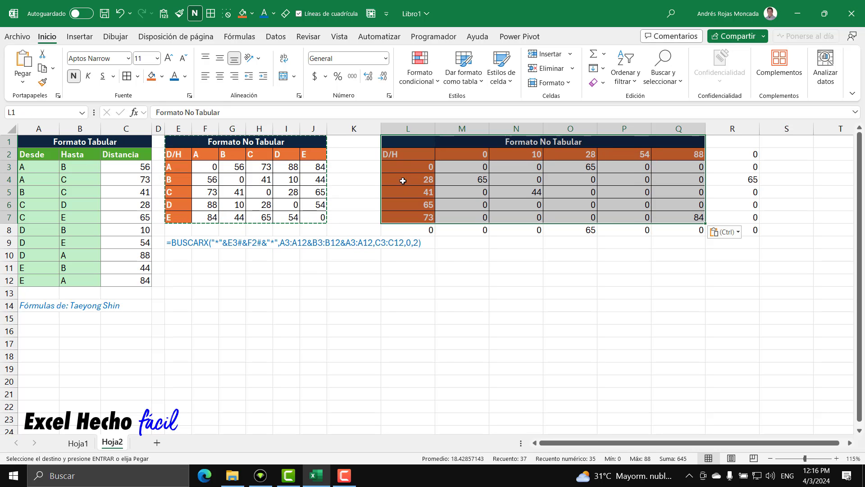
key("Escape")
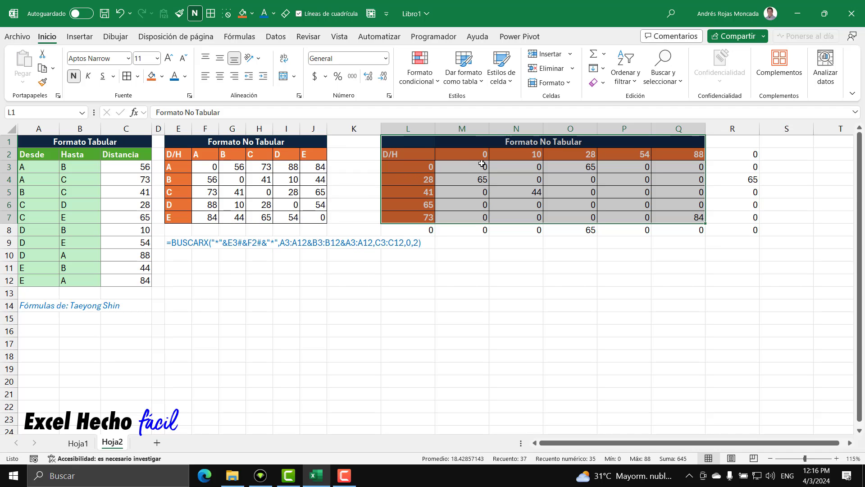
Set the width of column K to 2
left_click(370, 129)
right_click(369, 129)
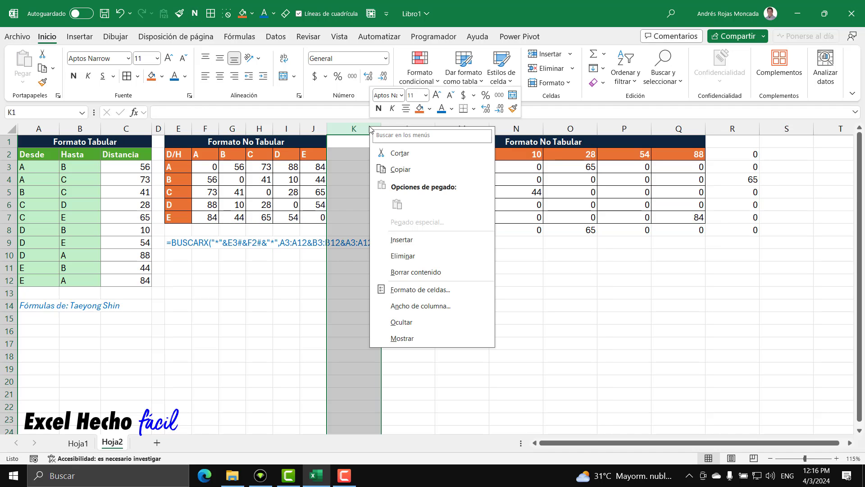
left_click(410, 303)
type("2")
key("Return")
Set the width of columns L through Q to 5
left_click_drag(367, 129, 649, 130)
right_click(645, 130)
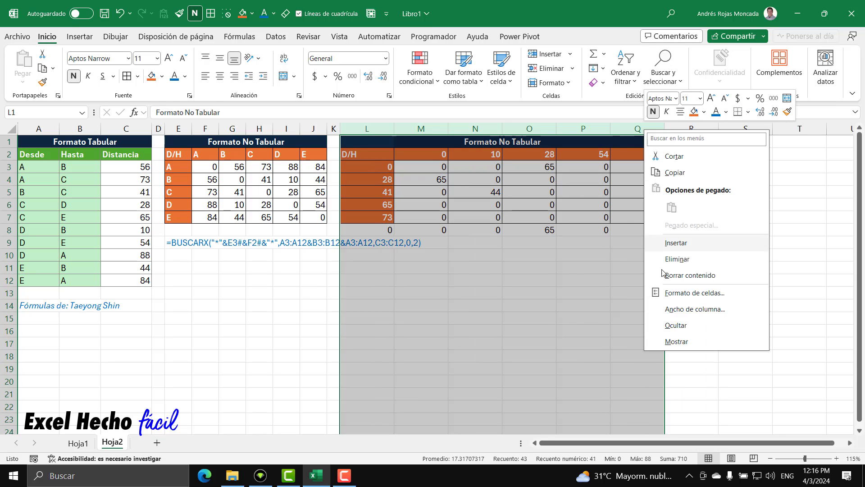
left_click(678, 309)
type("5")
key("Return")
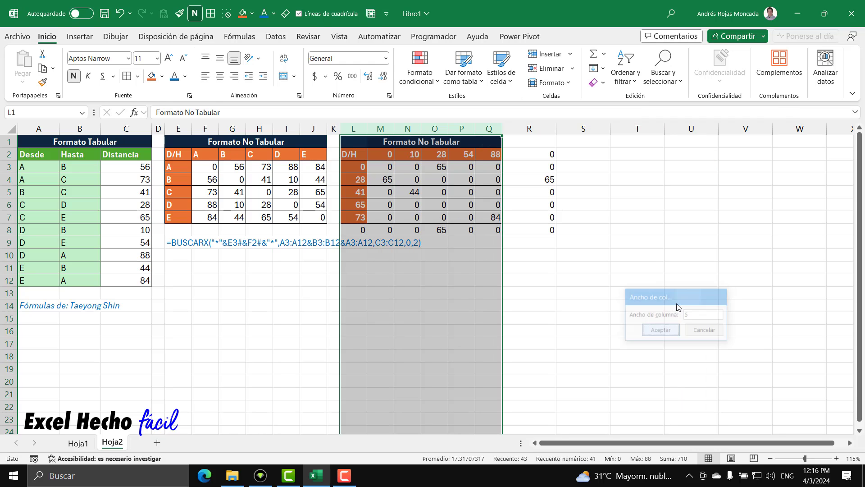
Clear the spilled formulas in M3, M2 and L3 of the copied matrix
left_click(372, 169)
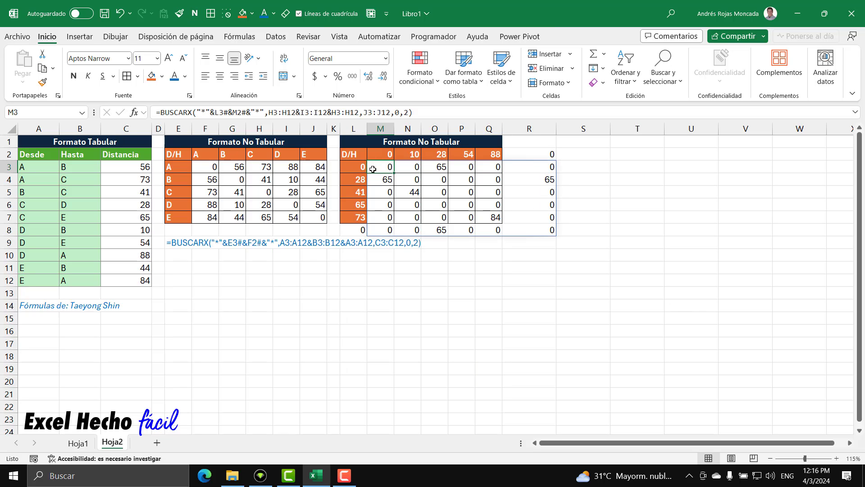
left_click(381, 154)
key("Delete")
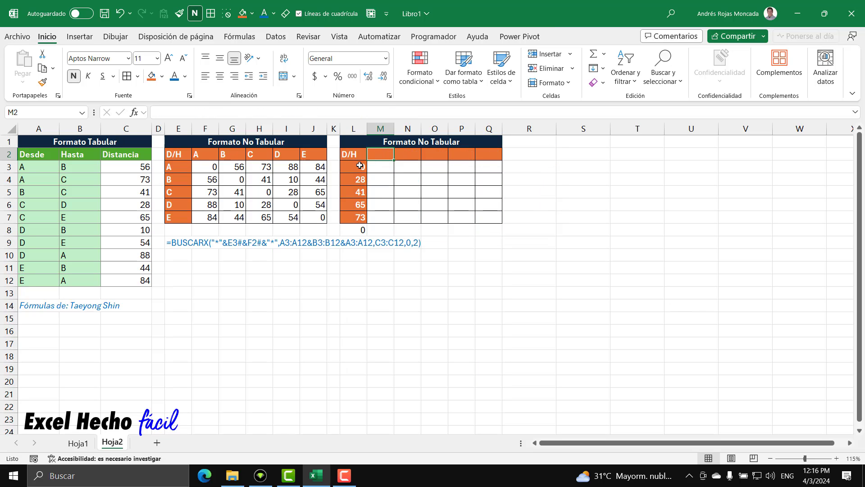
left_click(354, 167)
key("Delete")
Reuse the formula text from E3, =ORDENAR(UNICOS(A3:A12)), in L3 for the copied table's row headers
double_click(173, 167)
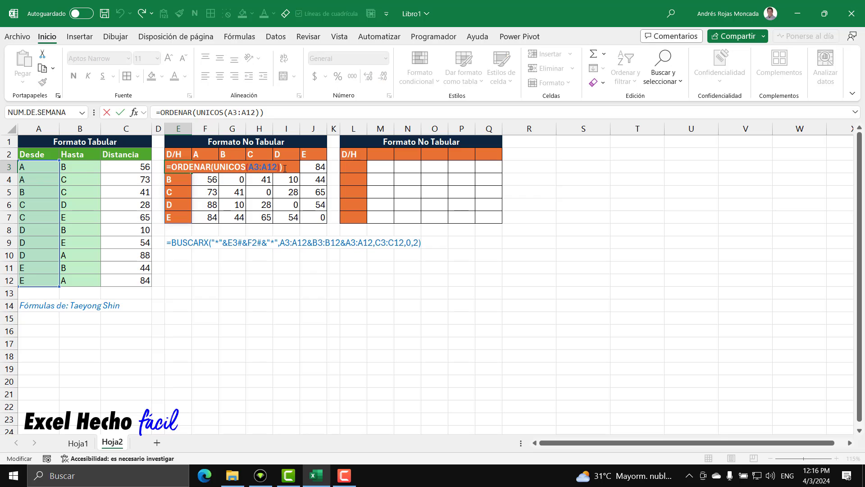
key("shift+Home")
key("ctrl+c")
key("Escape")
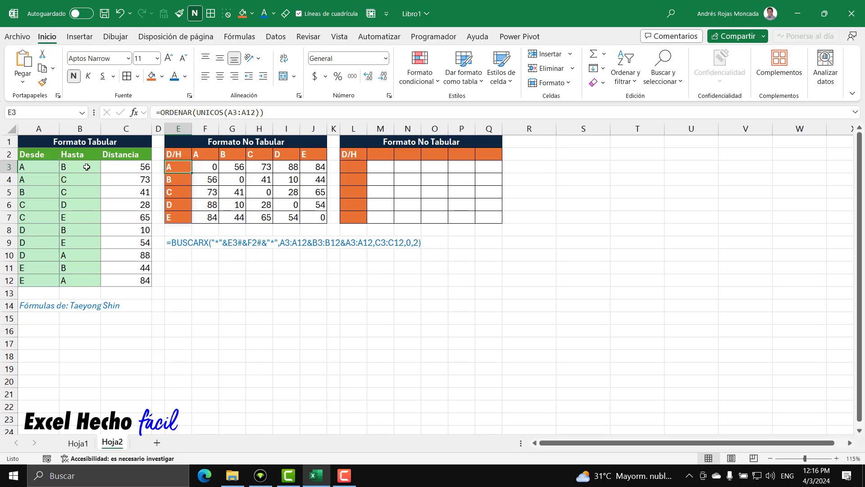
left_click(350, 166)
key("ctrl+v")
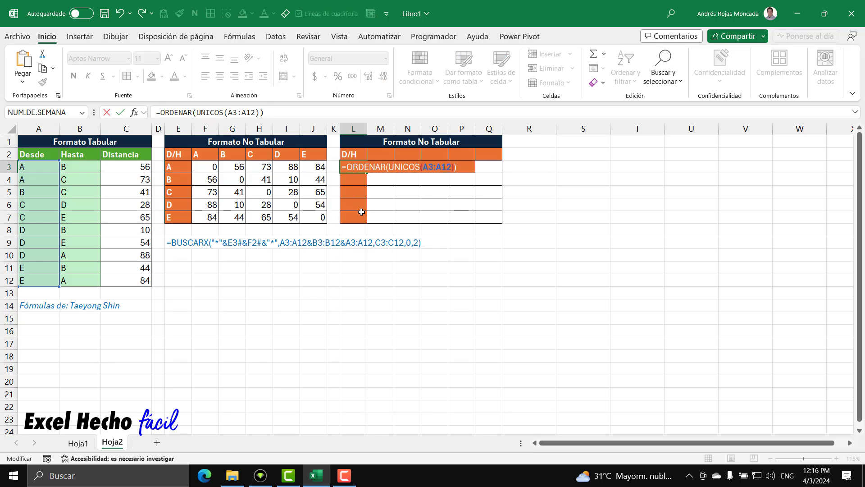
key("Return")
Reuse the formula text from F2, =TRANSPONER(ORDENAR(UNICOS(B3:B12))), in M2 for the copied table's column headers
double_click(203, 154)
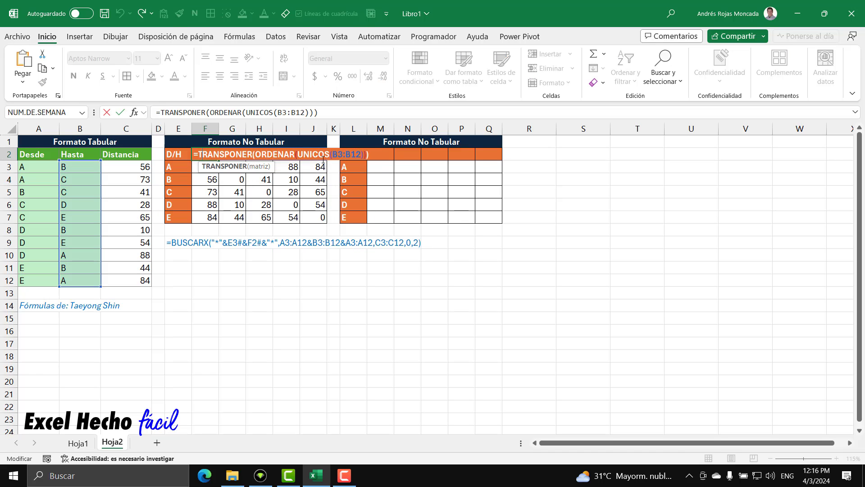
left_click_drag(380, 154, 169, 151)
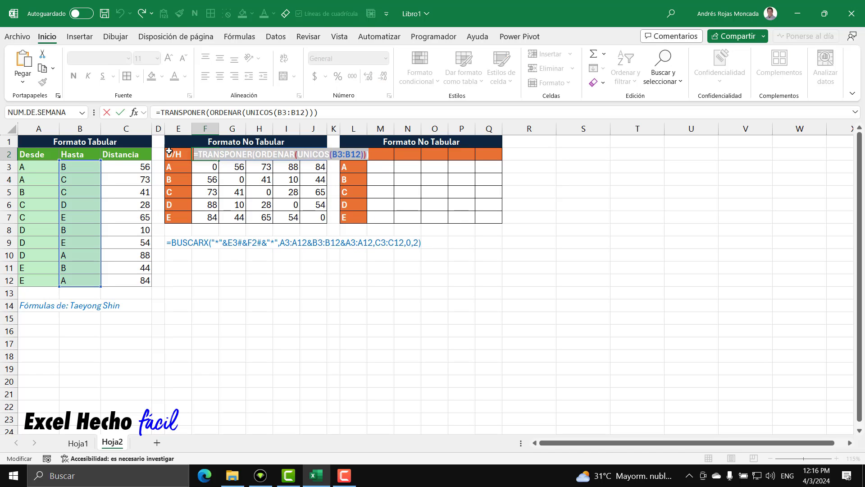
key("ctrl+c")
key("Escape")
left_click(381, 155)
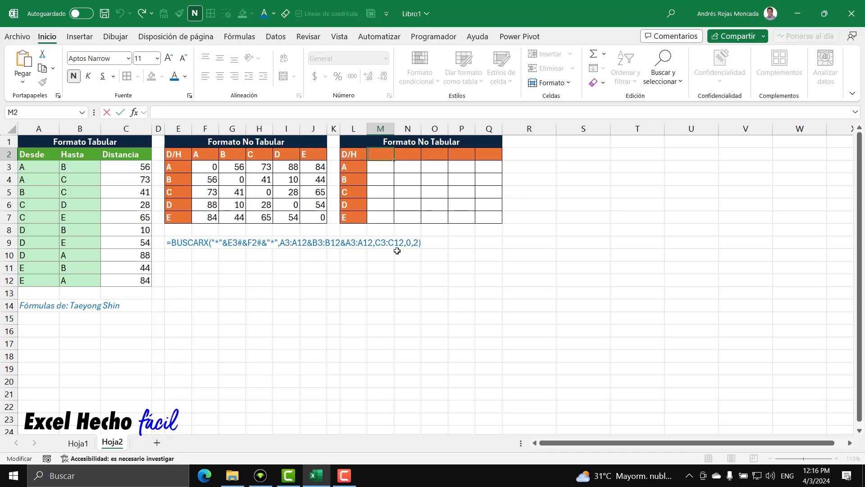
key("ctrl+v")
key("Return")
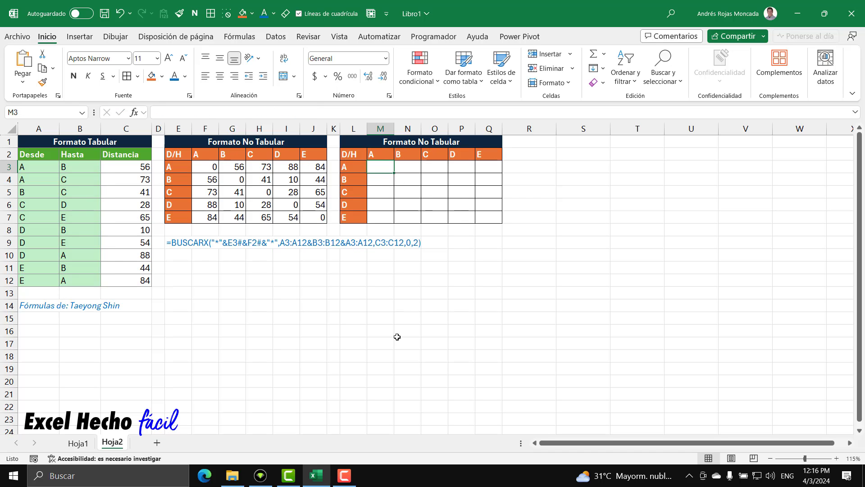
Start a LET formula in M3 that defines the name d as the Desde range A3:A12
type("=le")
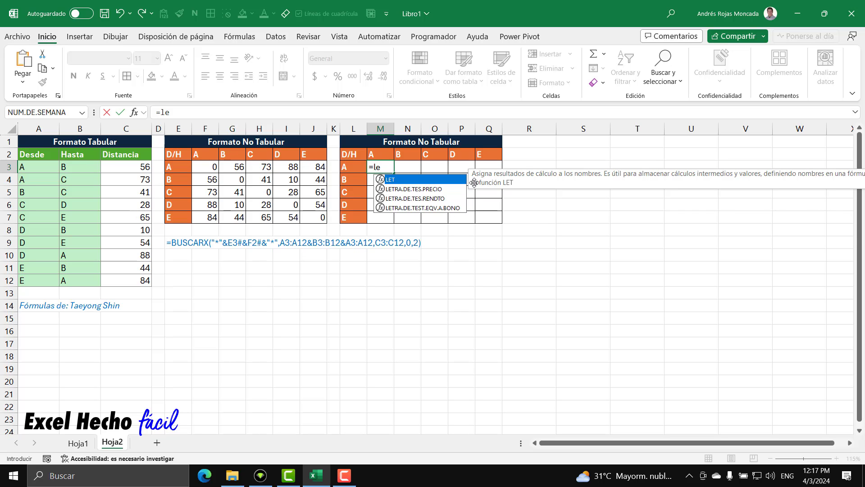
left_click_drag(554, 184, 404, 275)
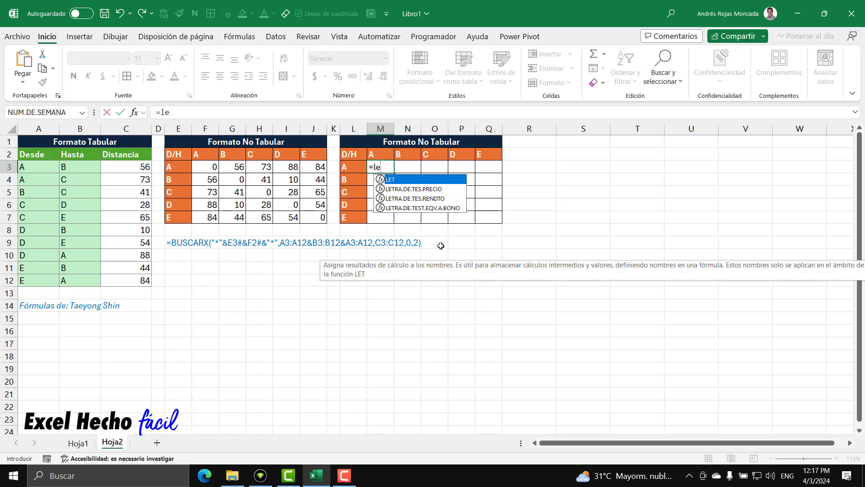
key("Tab")
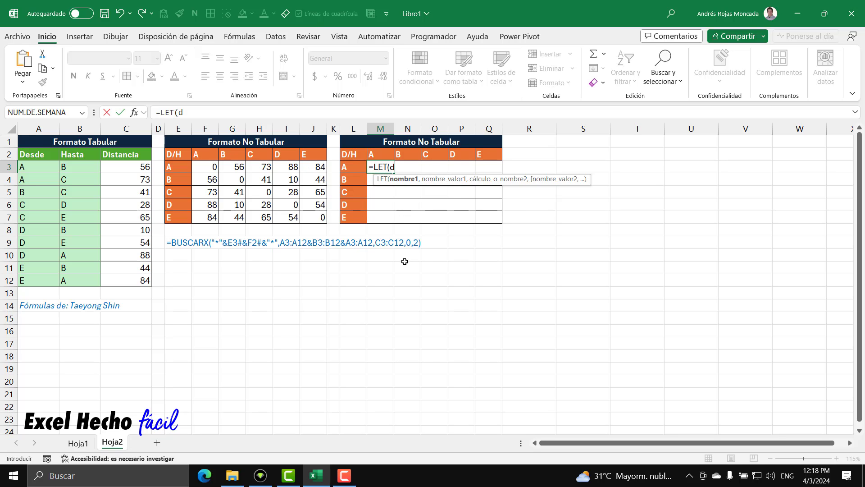
type(",")
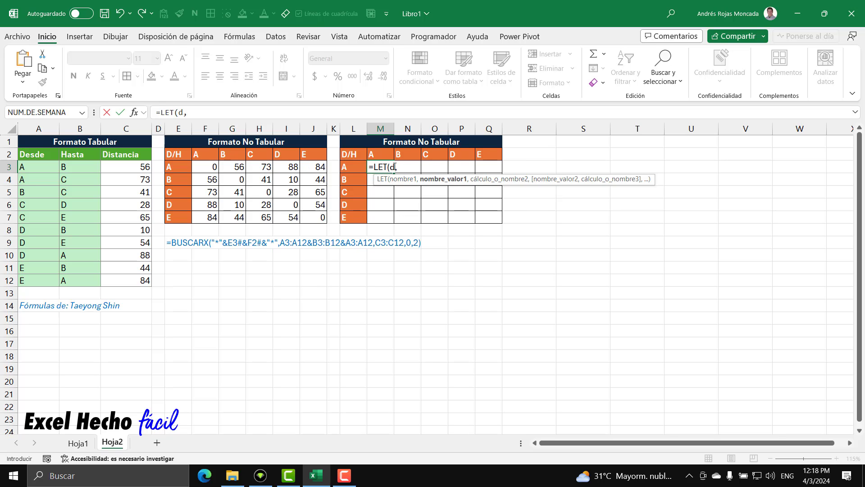
left_click_drag(395, 167, 391, 166)
left_click(398, 167)
left_click_drag(36, 167, 40, 278)
left_click_drag(395, 167, 390, 167)
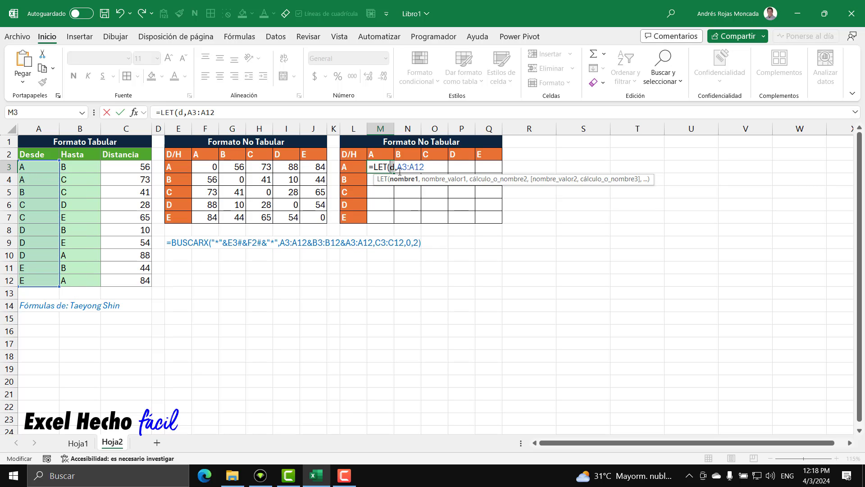
left_click(431, 168)
type(",")
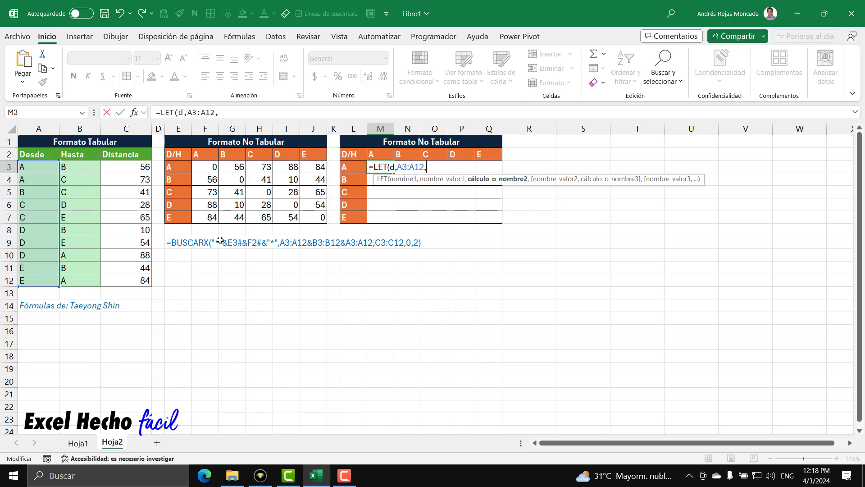
type("h,")
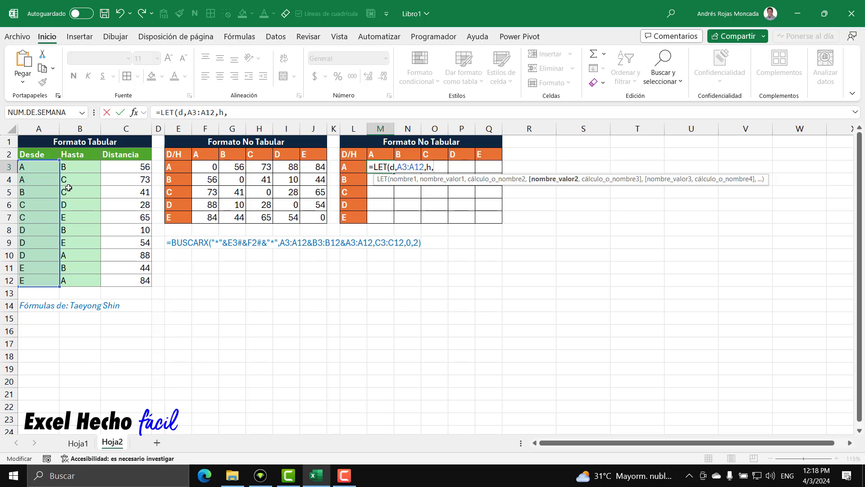
Define the names h as the Hasta range B3:B12 and di as the Distancia range C3:C12 in the LET formula
left_click_drag(70, 168, 75, 281)
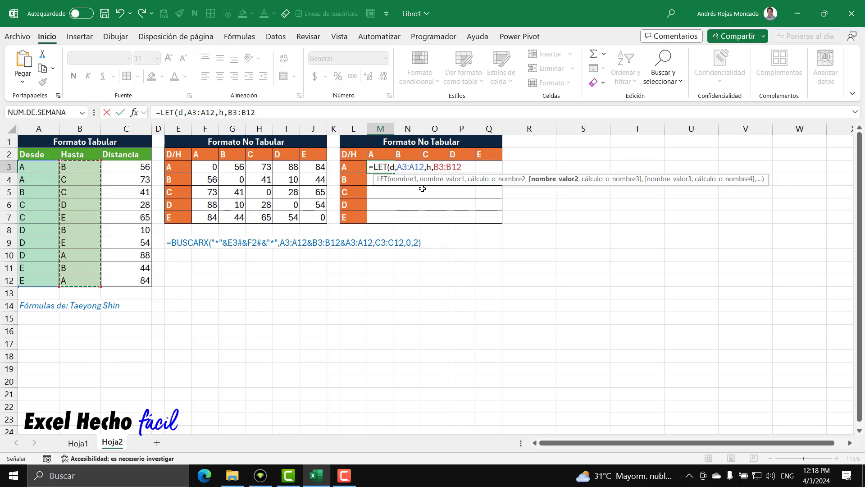
type(",di,")
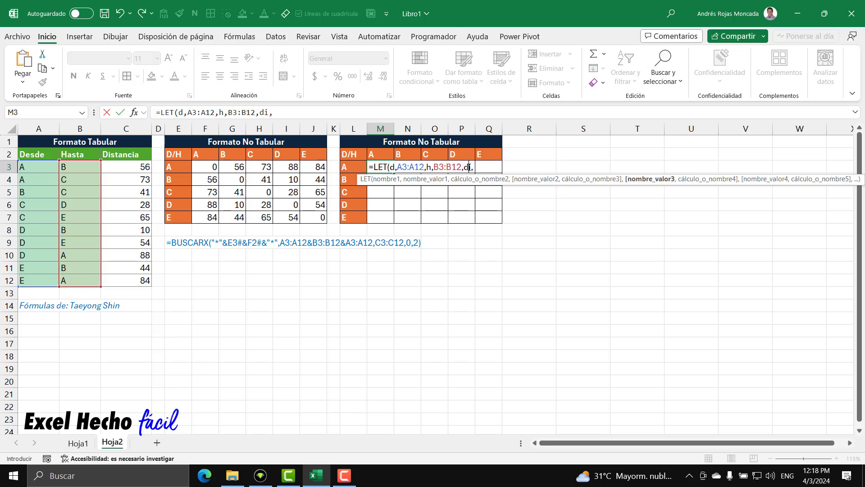
double_click(468, 168)
left_click(475, 167)
left_click_drag(132, 166, 129, 280)
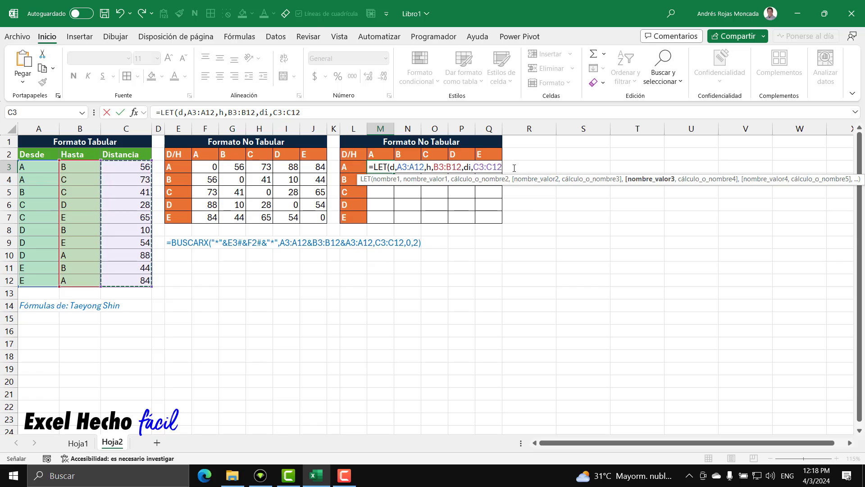
type(",")
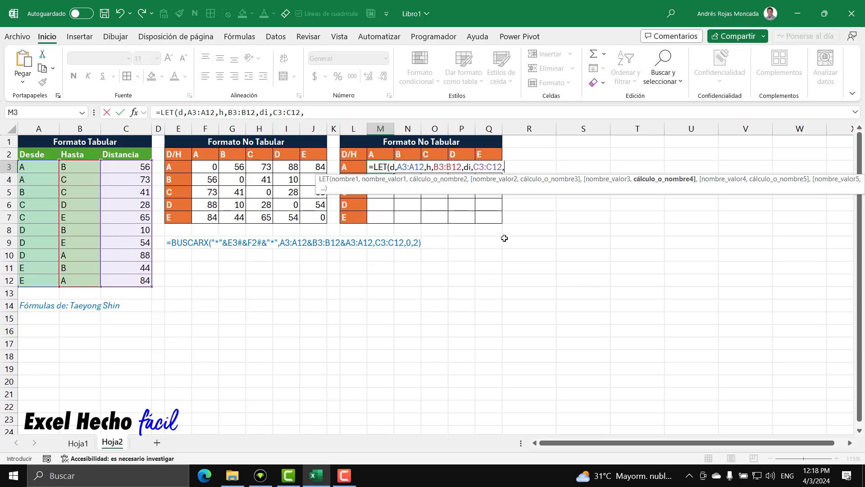
type("cv,")
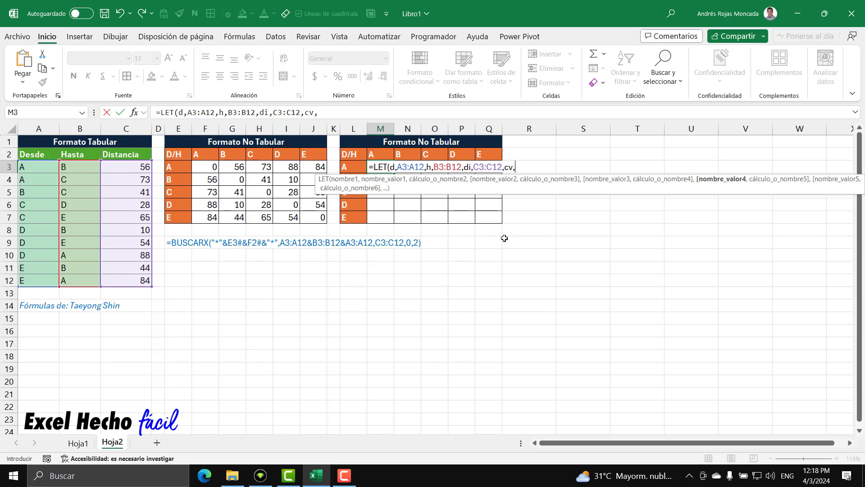
Define the names cv as the row headers L3# and ch as the column headers M2# in the LET formula
left_click(356, 167)
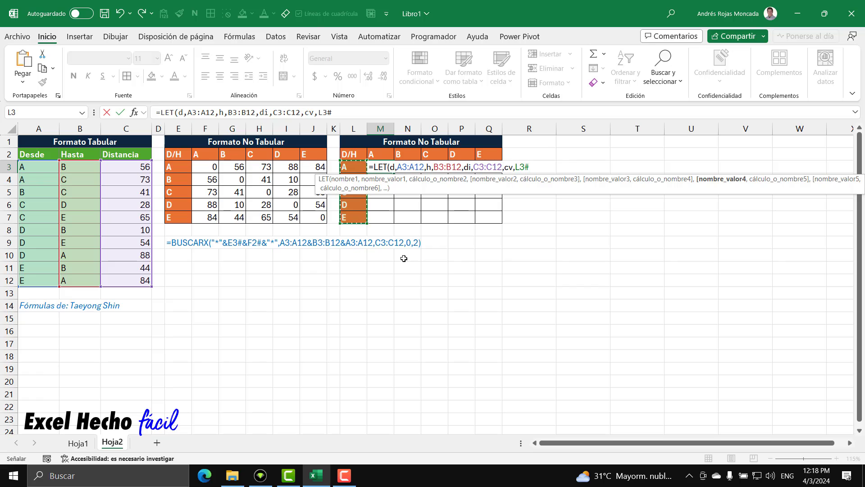
type(",ch,")
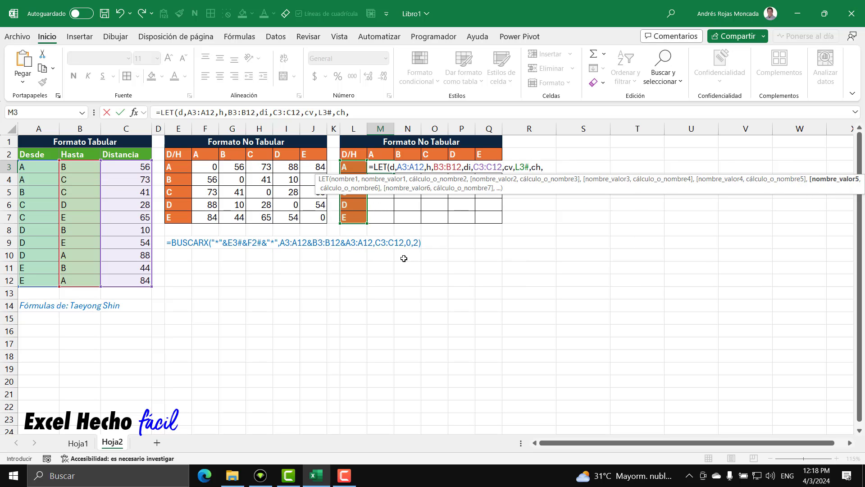
left_click_drag(383, 153, 494, 168)
left_click_drag(382, 154, 489, 154)
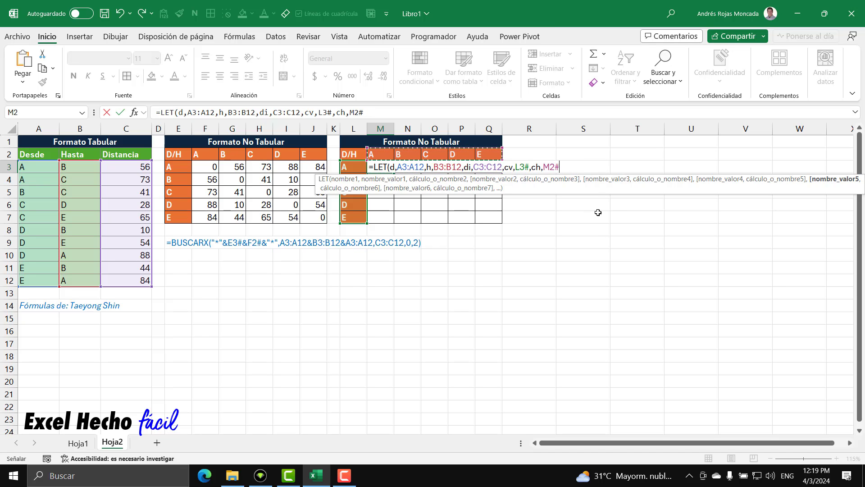
left_click_drag(597, 188, 449, 270)
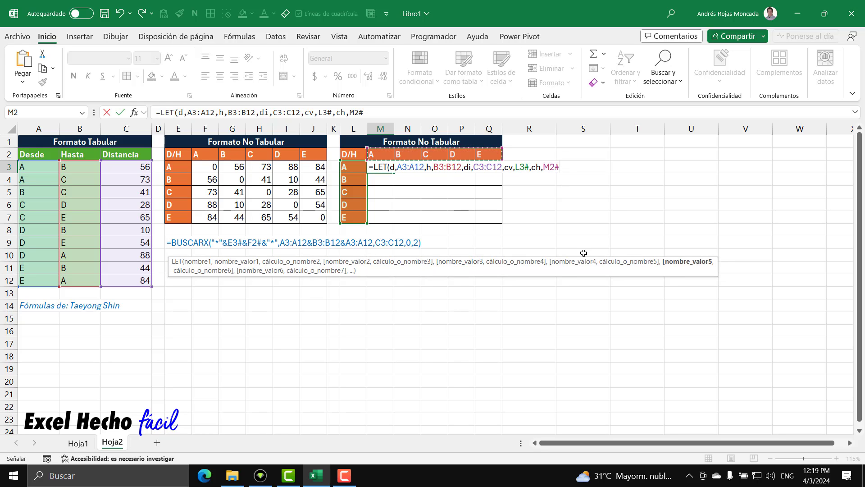
type(",")
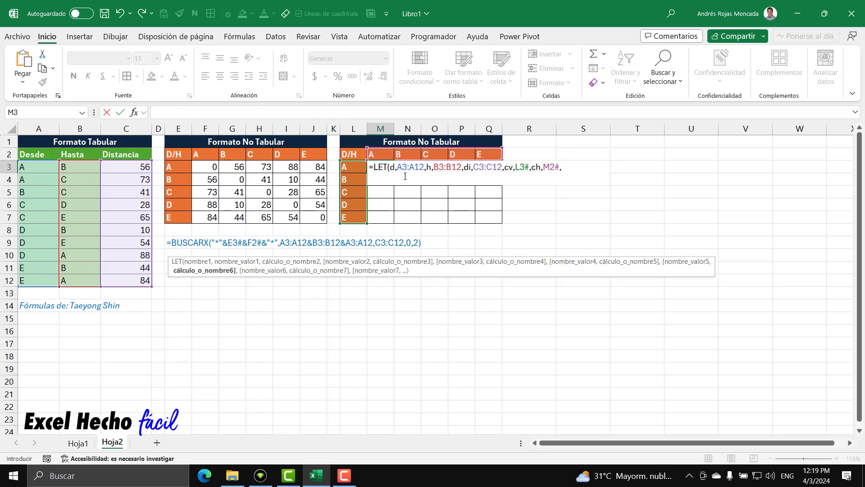
Review the LET names d, h, di, cv and ch against the ranges they refer to
double_click(393, 167)
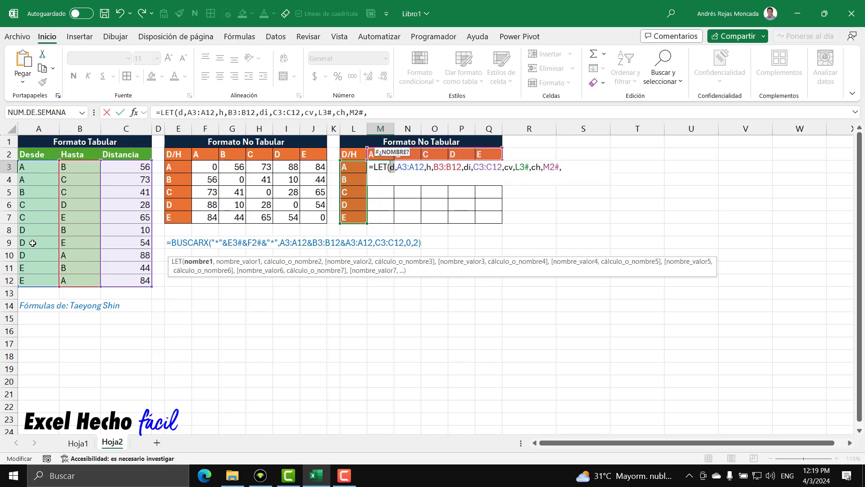
double_click(430, 167)
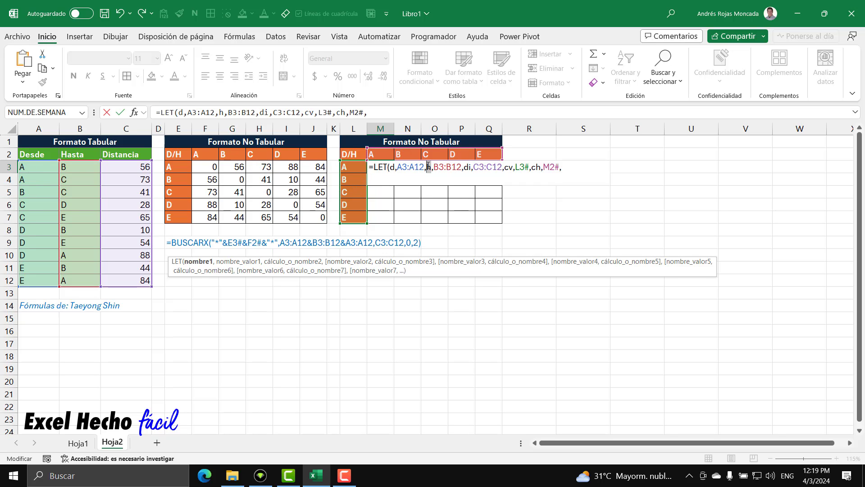
double_click(467, 167)
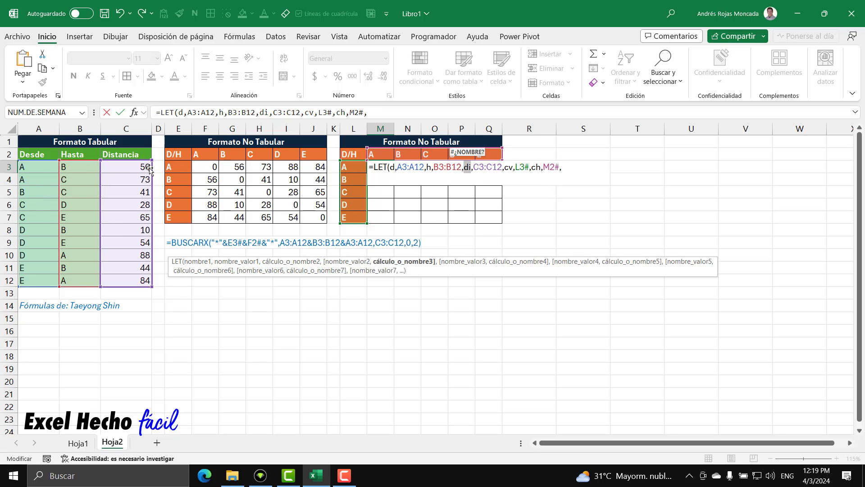
double_click(509, 167)
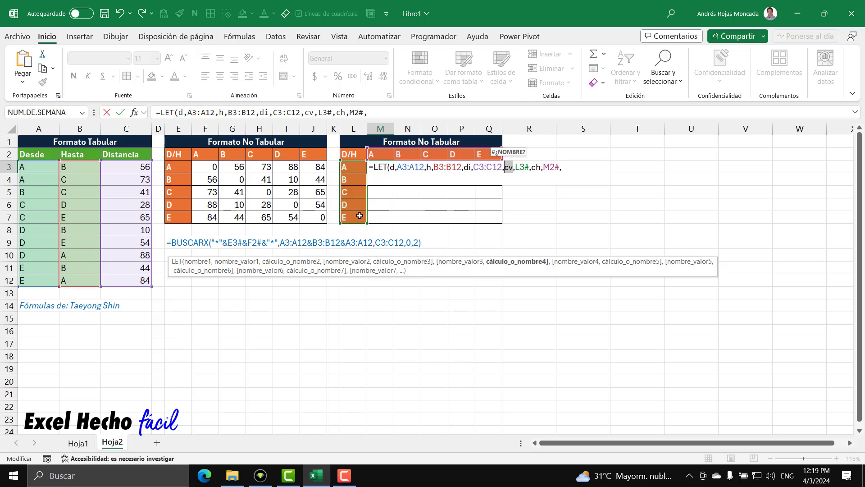
double_click(538, 168)
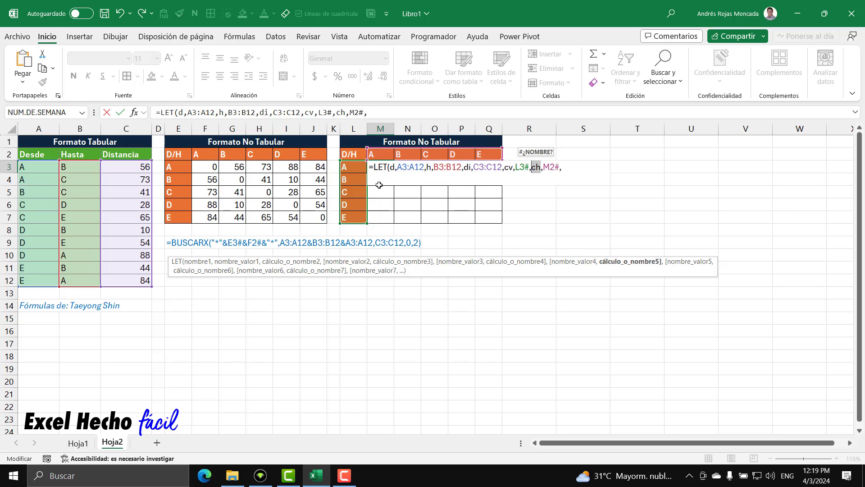
Begin the LET calculation on a new formula line with SUMAR.SI.CONJUNTO, using di as the sum range
key("End")
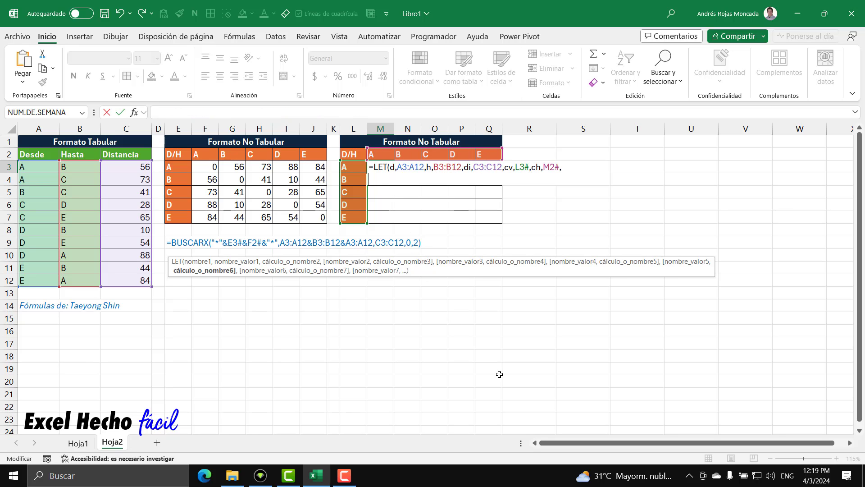
type("sum")
key("Down")
key("Down")
key("Down")
key("Down")
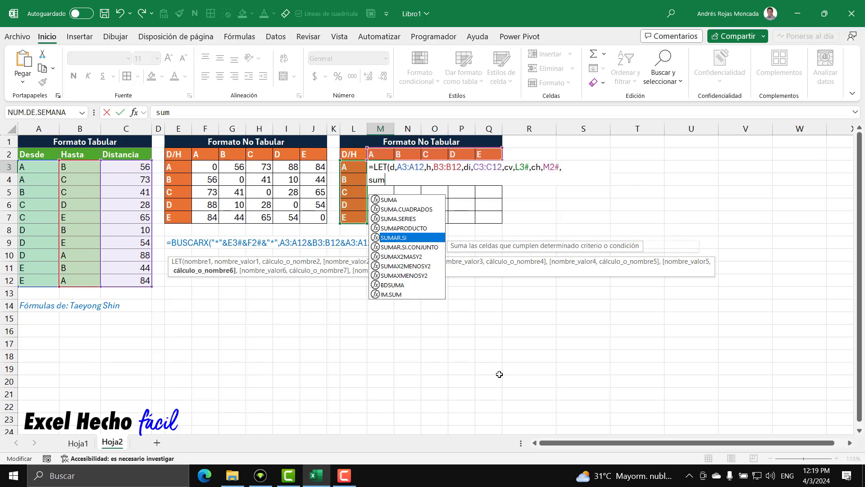
key("Down")
key("Tab")
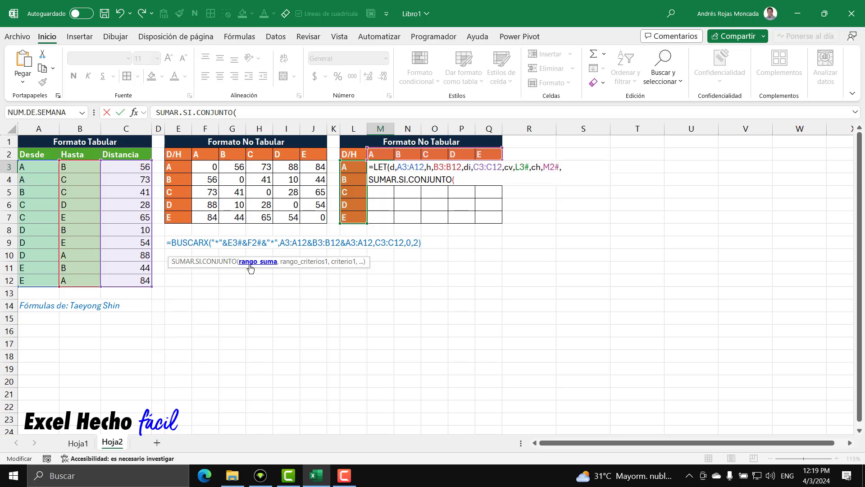
double_click(469, 168)
left_click(463, 181)
type("di,")
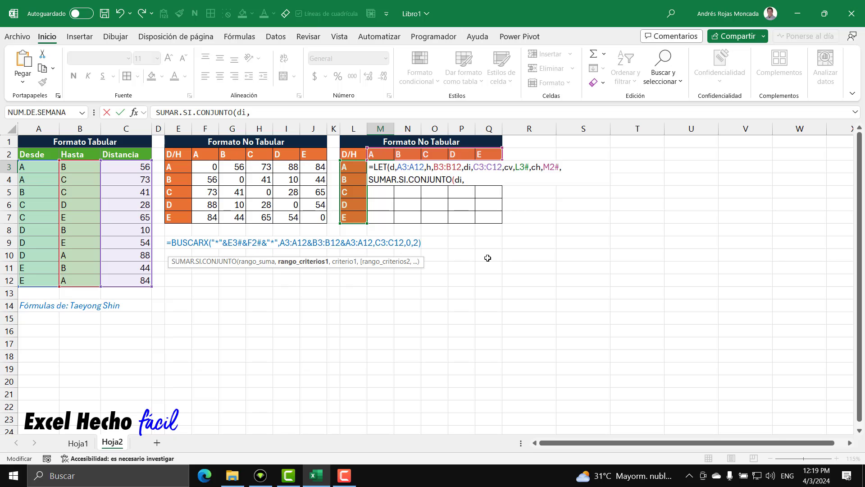
Complete SUMAR.SI.CONJUNTO with d as criteria range and L3 as criterion, and enter the LET formula in M3
left_click(258, 261)
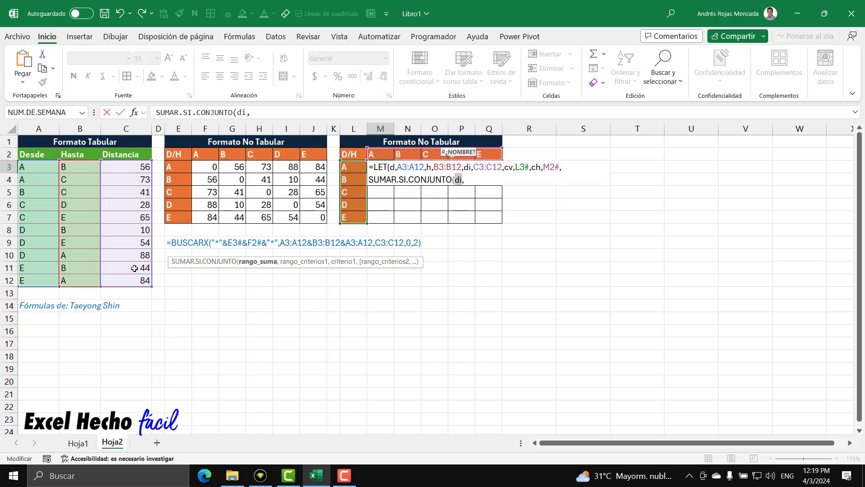
left_click(487, 179)
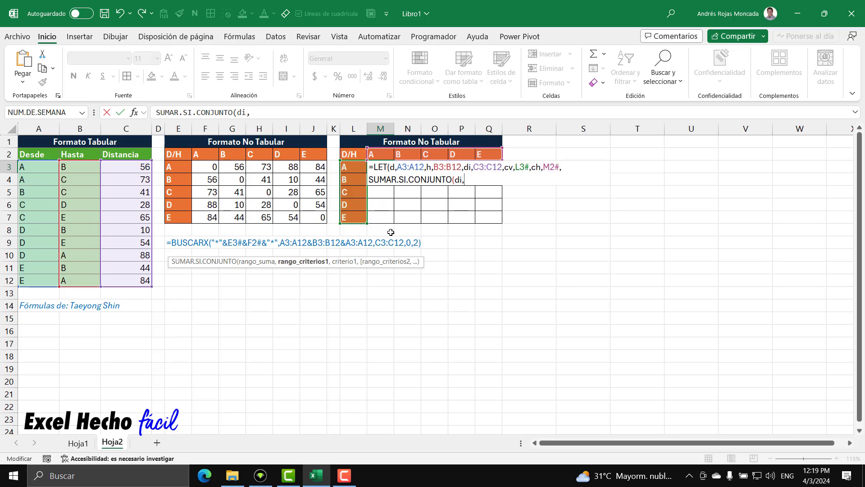
type("d,")
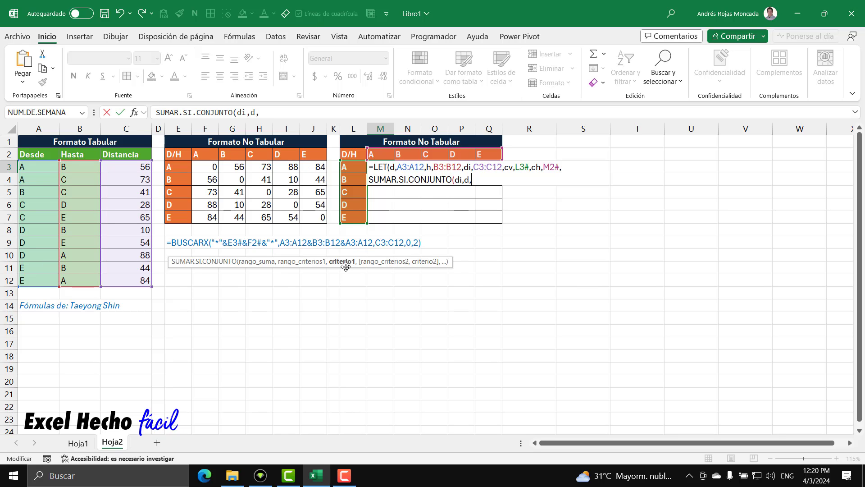
left_click(354, 167)
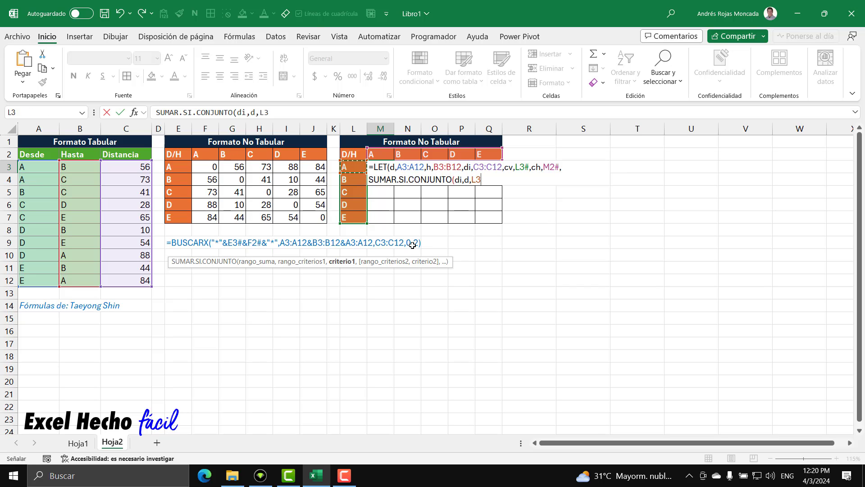
type("))")
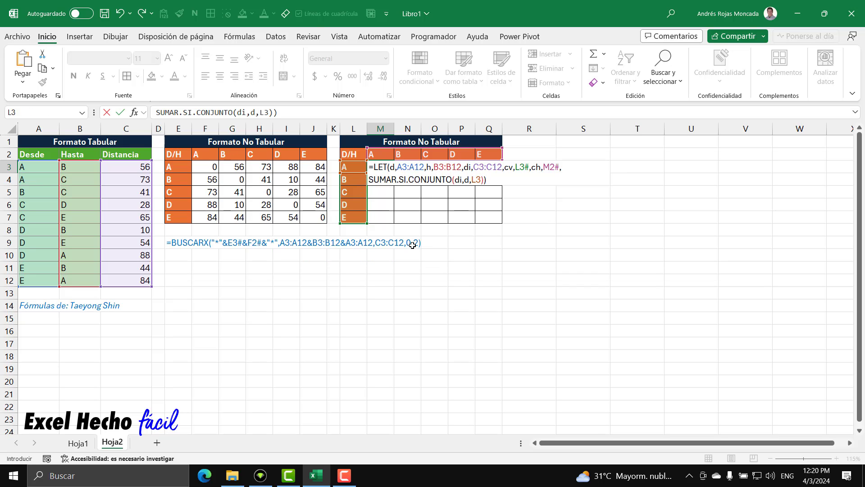
key("Return")
left_click(383, 166)
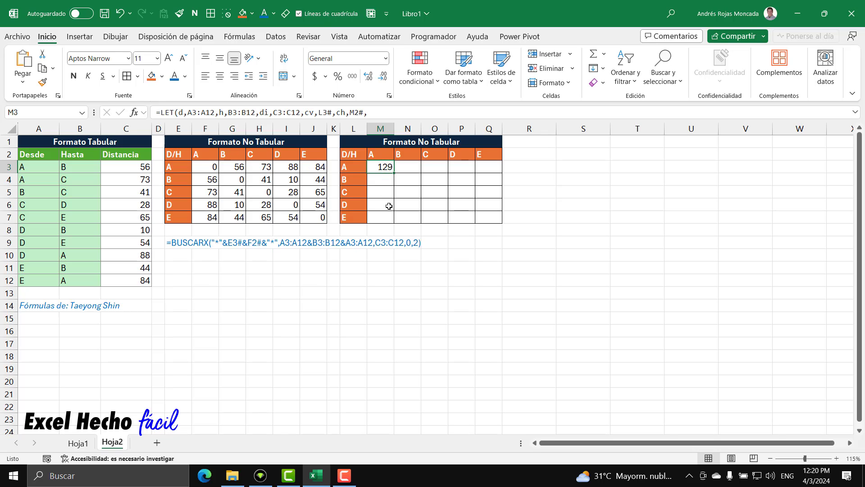
Check which Desde entries in A3:A12 match the criterion in L3 and which distances they contribute to M3
left_click_drag(43, 169, 45, 276)
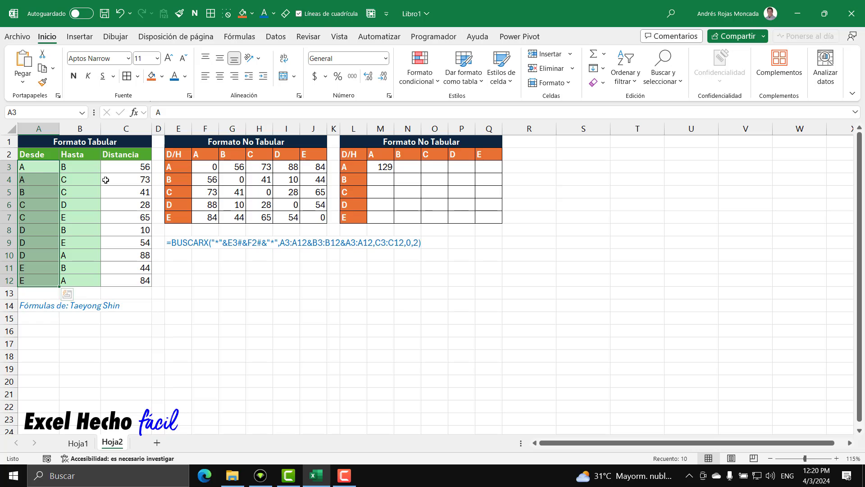
left_click(124, 167)
key("shift+Down")
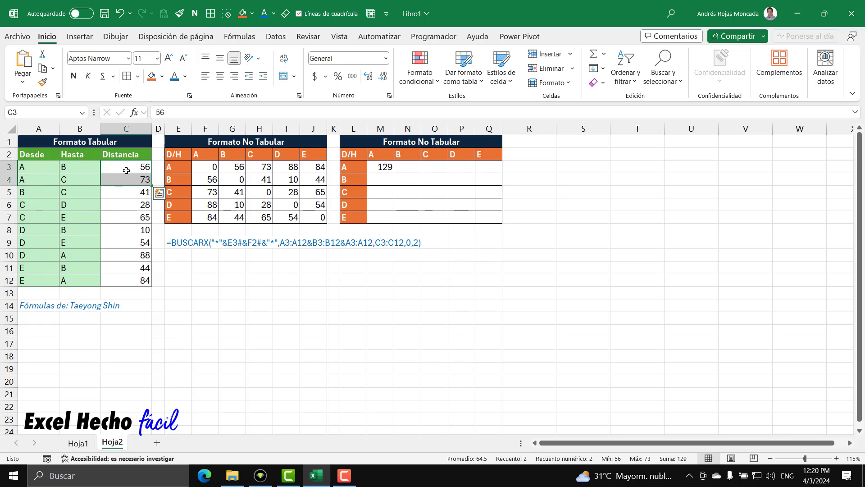
left_click_drag(28, 168, 38, 276)
left_click_drag(38, 167, 37, 280)
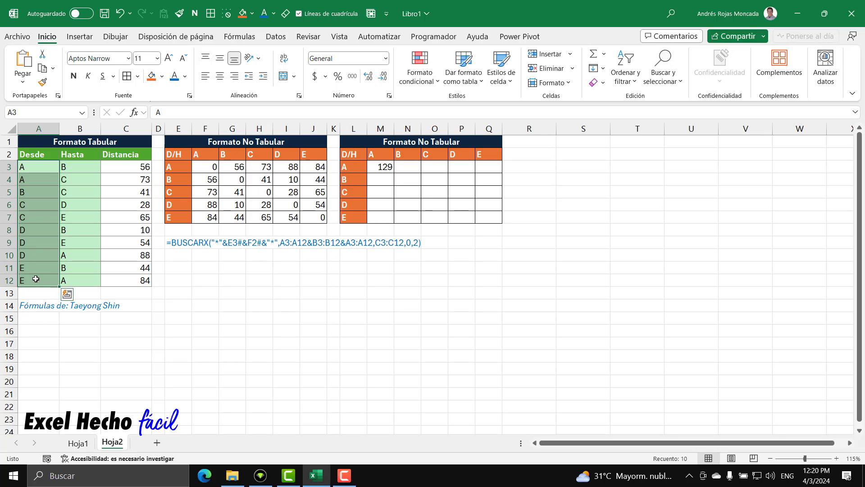
left_click(354, 169)
left_click_drag(31, 168, 32, 283)
left_click(347, 168)
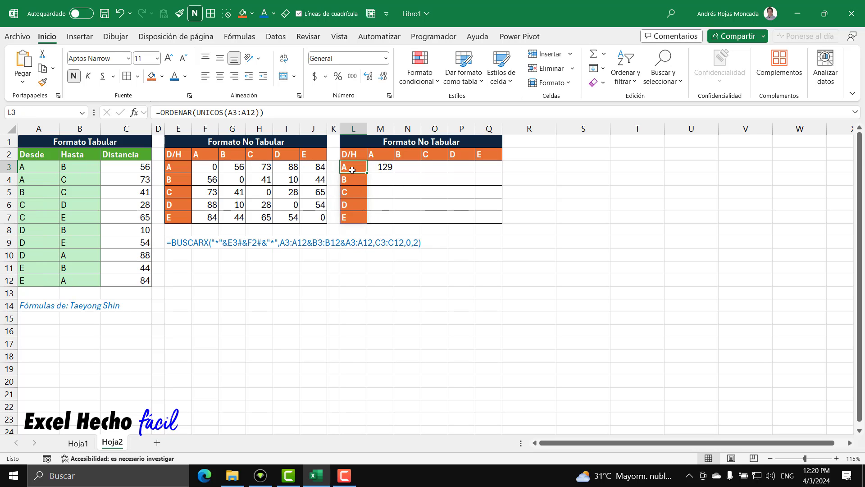
left_click_drag(45, 168, 40, 277)
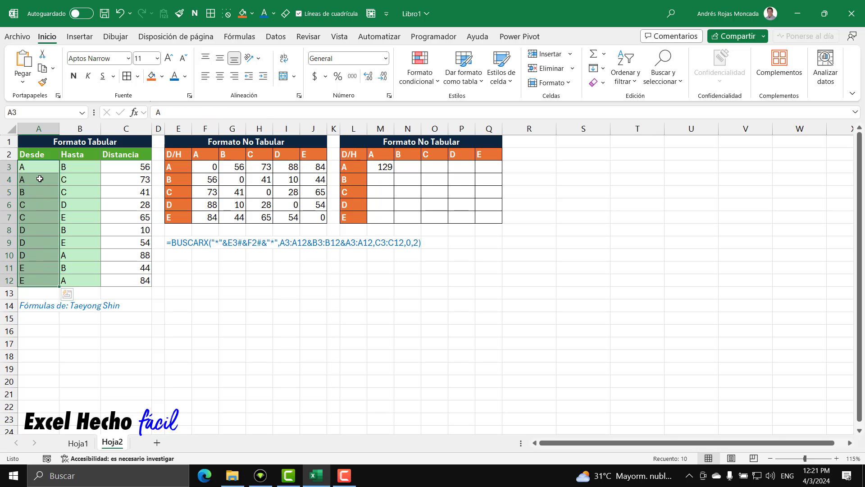
left_click_drag(40, 167, 48, 183)
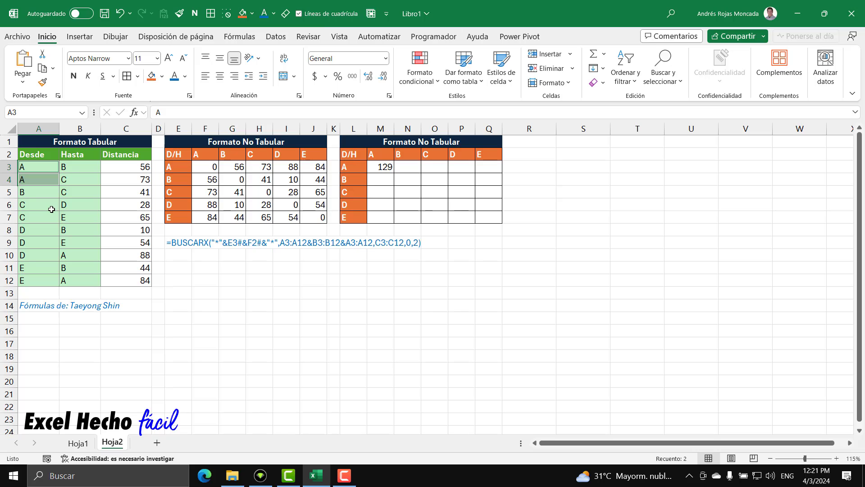
Copy the sum of the distances in C3:C4 and paste it as a fixed value in N3
left_click_drag(134, 167, 136, 181)
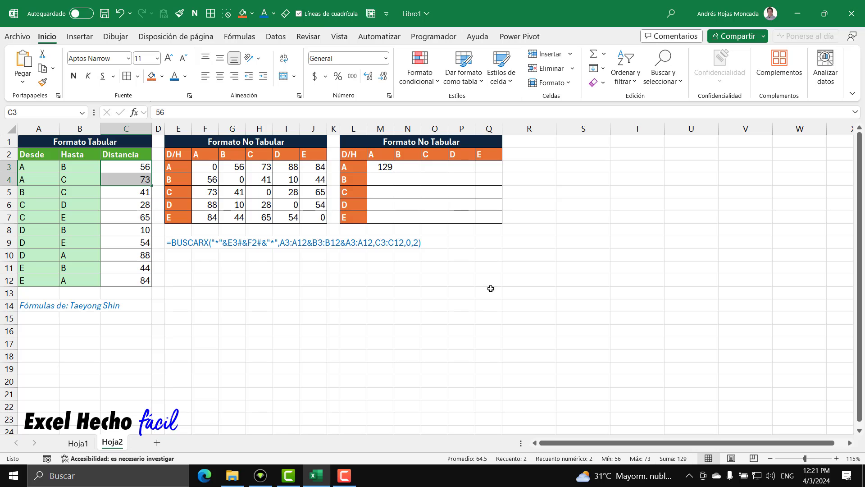
left_click(412, 168)
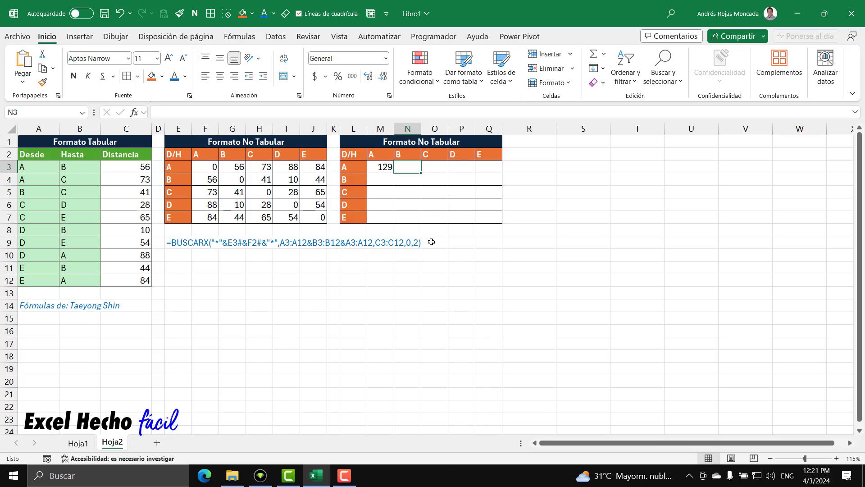
key("ctrl+v")
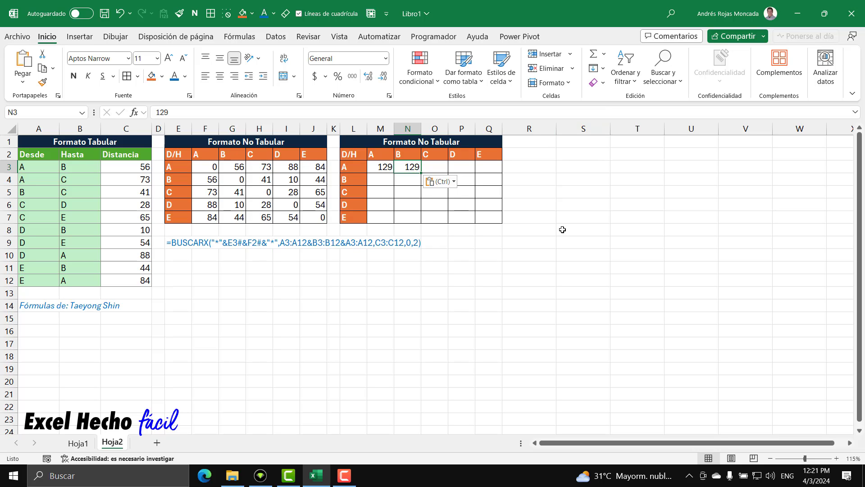
Undo the value pasted in N3 and change the SUMAR.SI.CONJUNTO criterion in M3's LET formula to L6
key("ctrl+z")
left_click(384, 168)
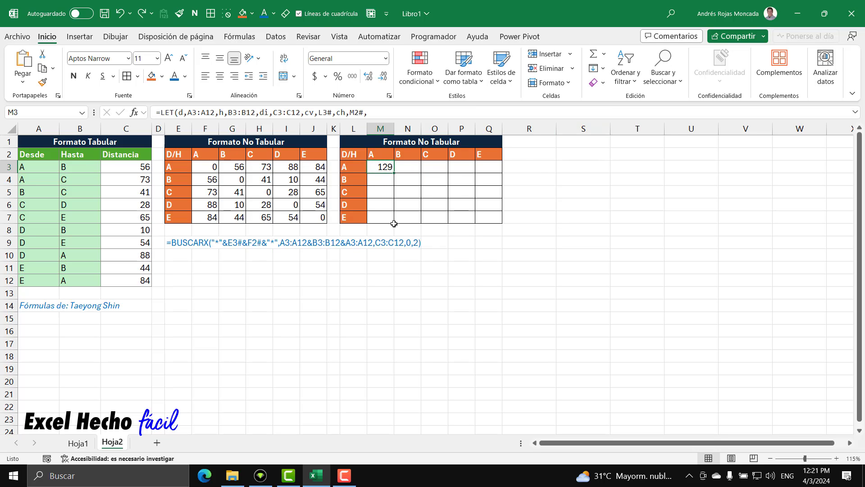
key("F2")
double_click(476, 180)
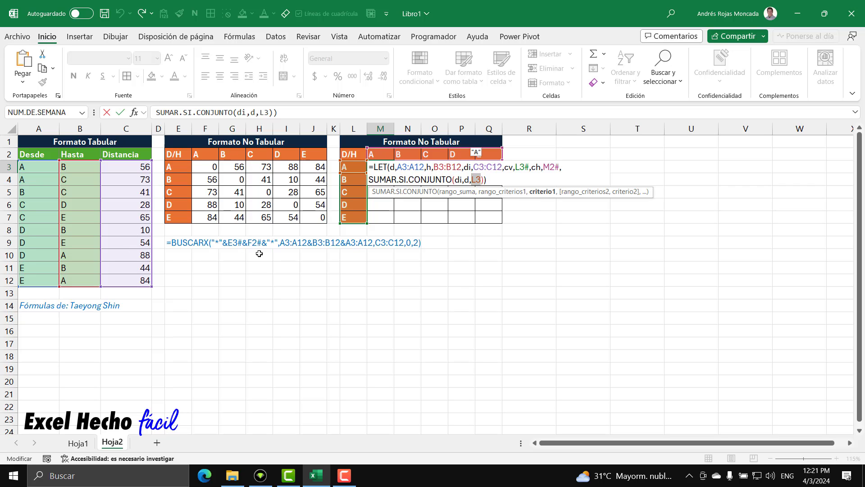
left_click(349, 208)
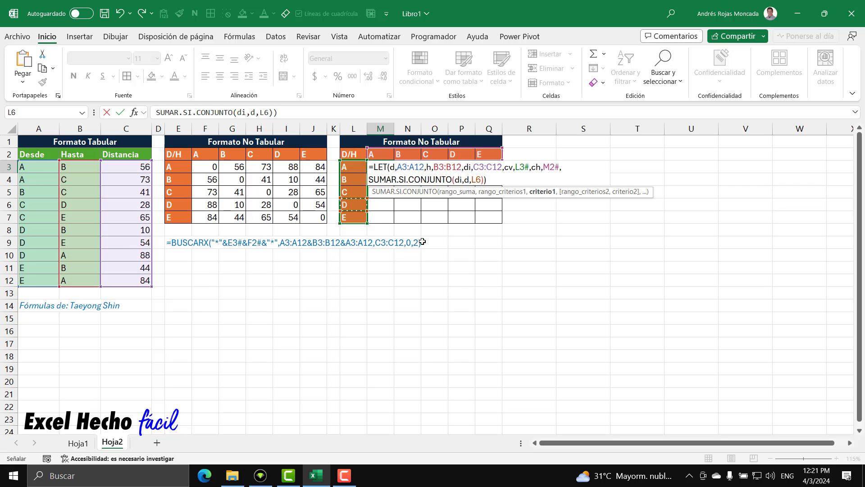
key("Return")
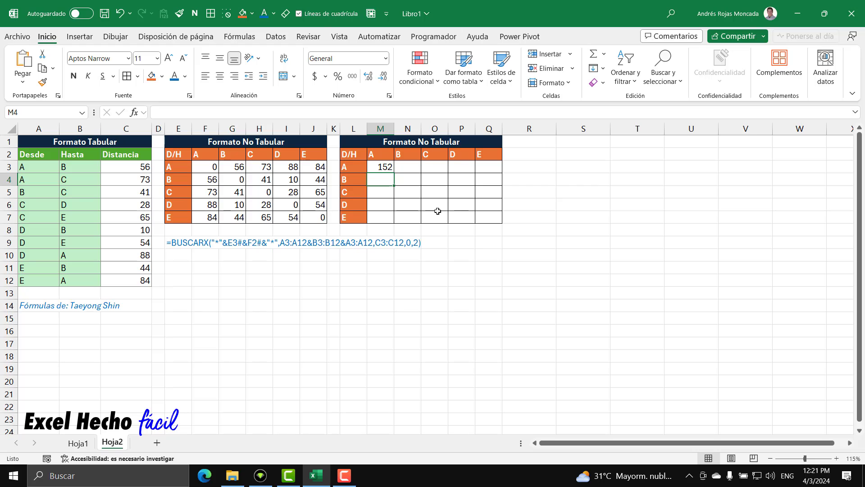
Copy the sum of the distances in C8:C10 into N3 as a comparison value, and undo the paste
left_click_drag(124, 229, 129, 257)
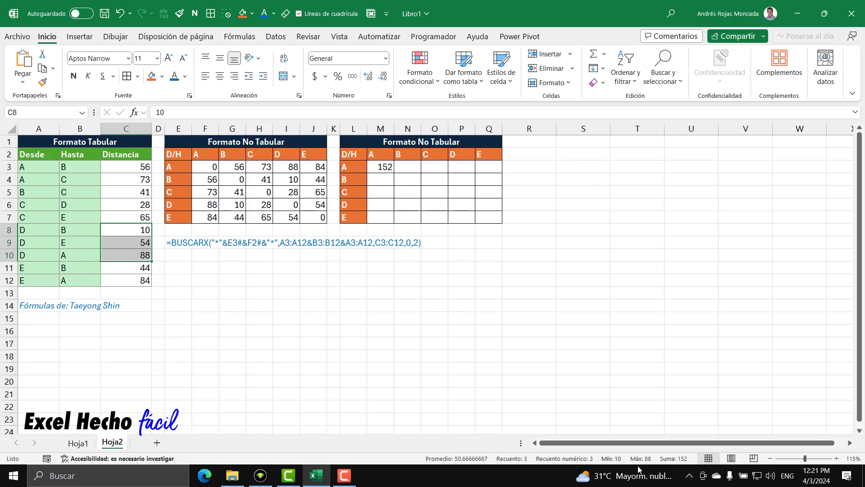
left_click(408, 169)
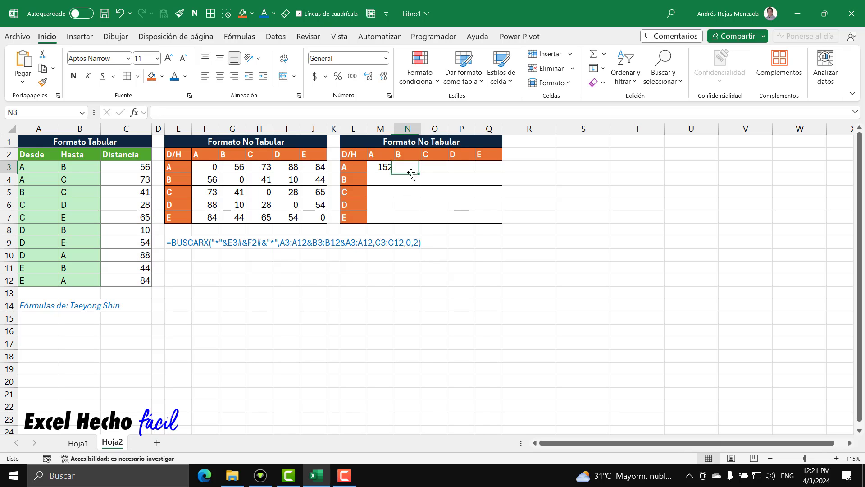
type("152")
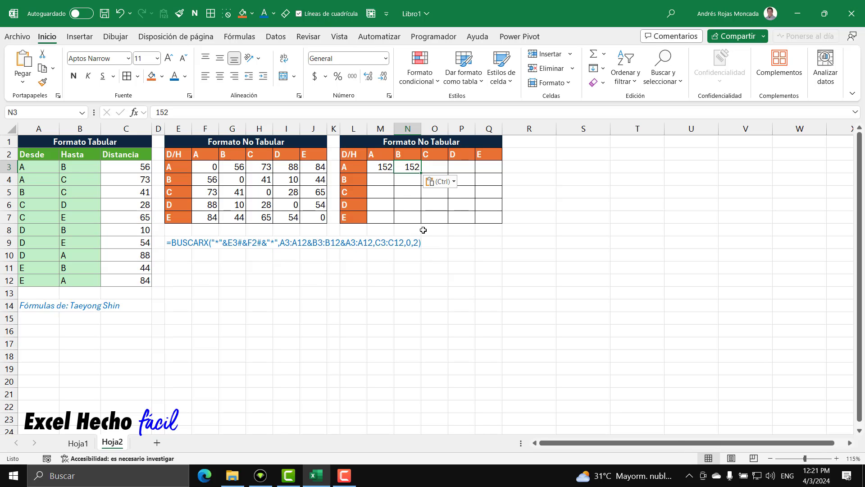
key("ctrl+z")
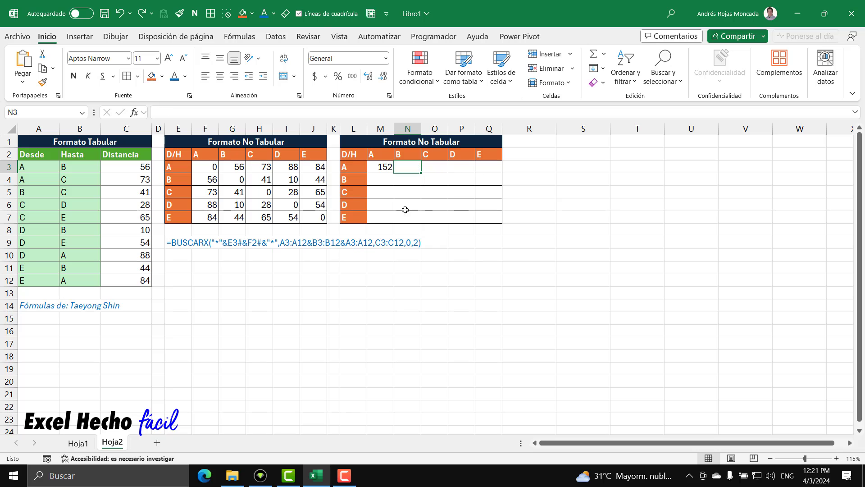
Replace the SUMAR.SI.CONJUNTO criterion in M3's LET formula with the variable cv and enter the formula
key("Left")
key("F2")
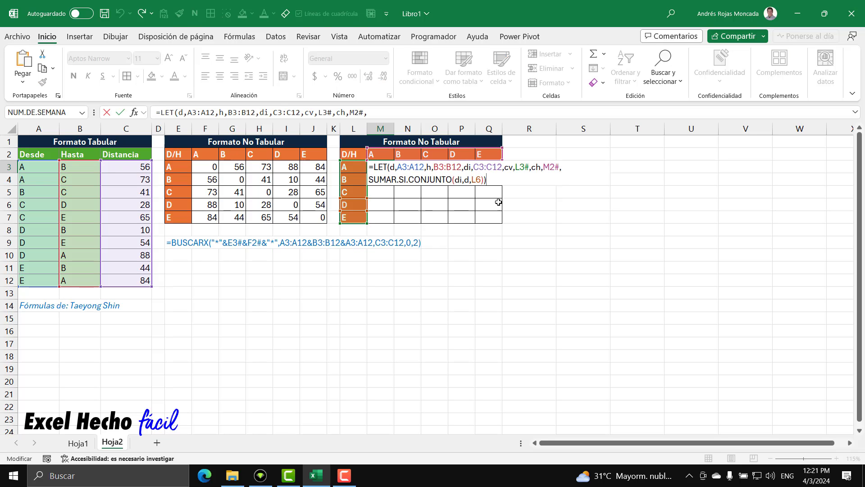
double_click(474, 181)
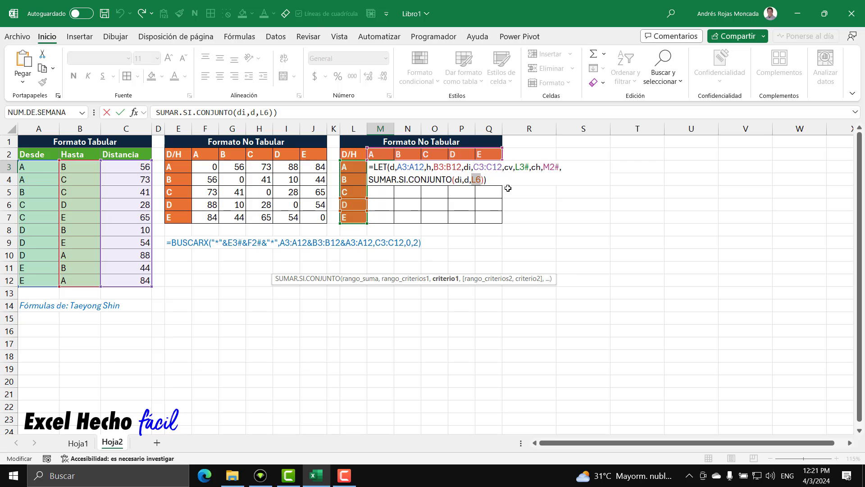
left_click(513, 168)
double_click(477, 179)
type("cv")
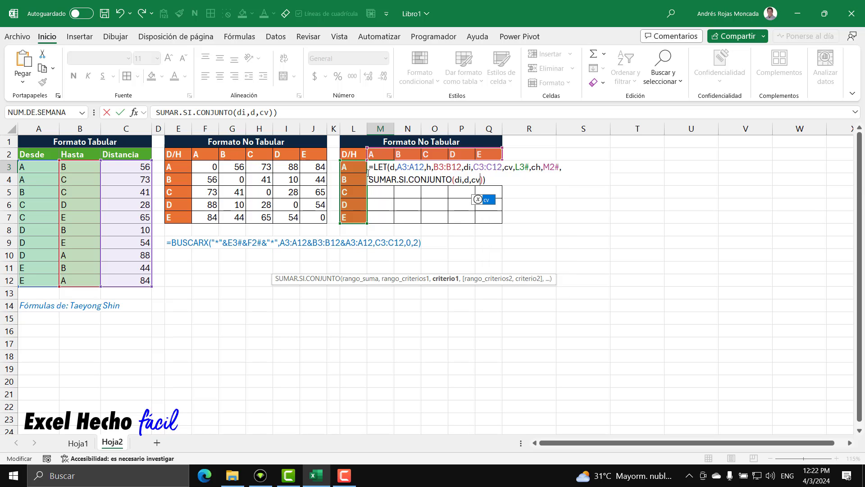
left_click(493, 181)
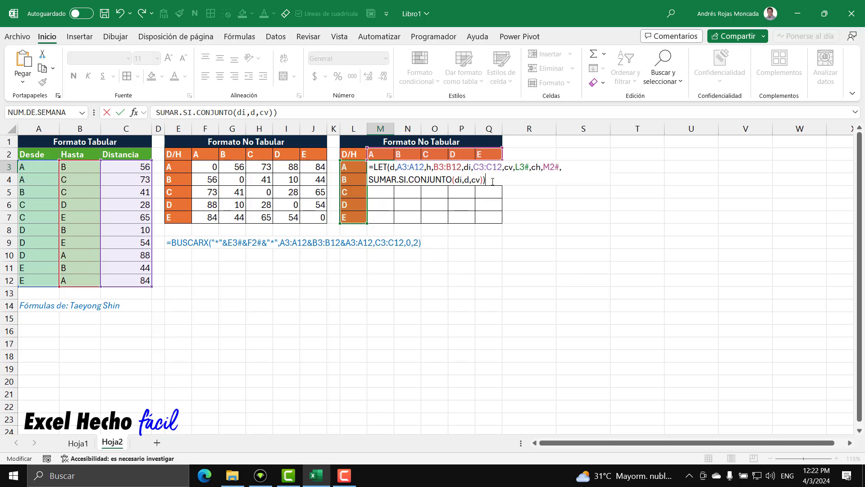
key("Return")
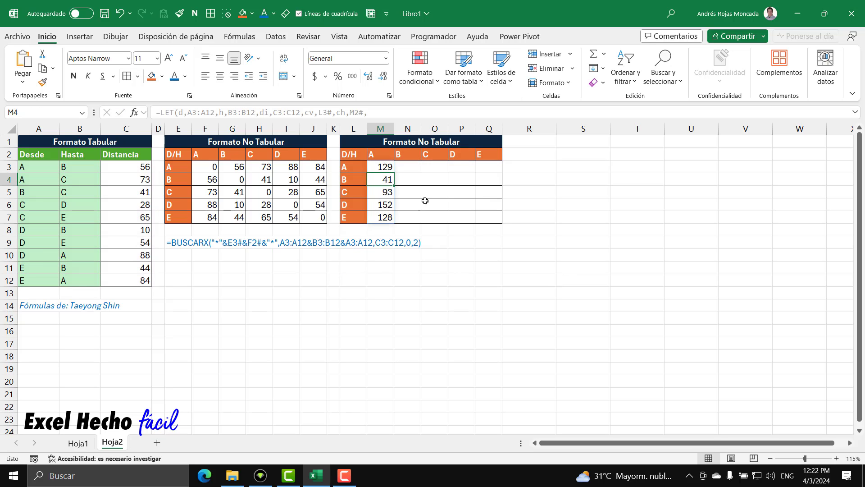
Examine the spilled results in M3:M7 and the cv criterion of the SUMAR.SI.CONJUNTO in M3
left_click(387, 167)
left_click(385, 178)
left_click(383, 193)
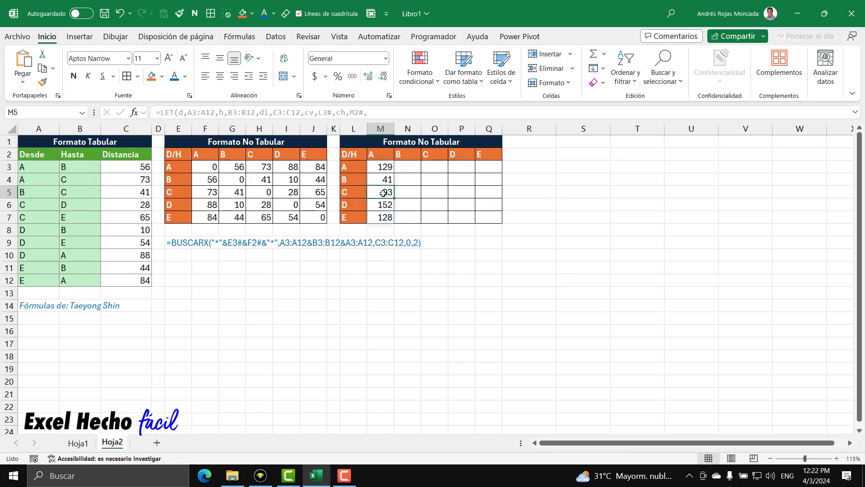
left_click(383, 205)
left_click(383, 218)
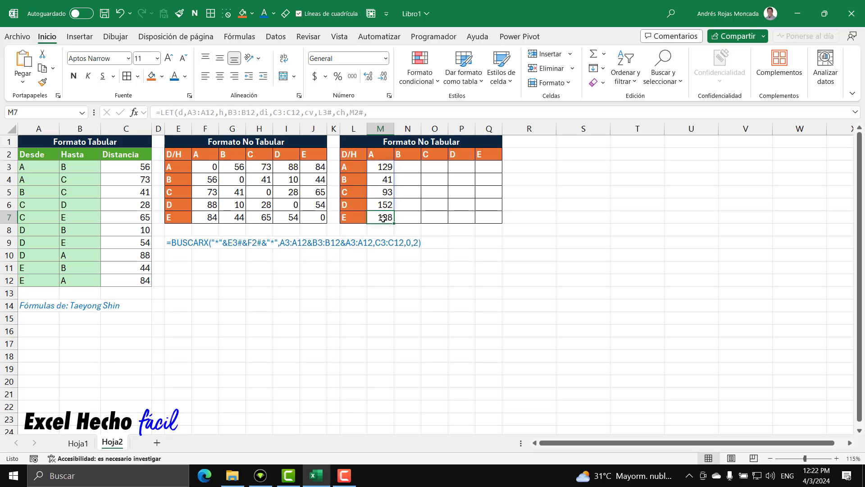
left_click(384, 167)
key("F2")
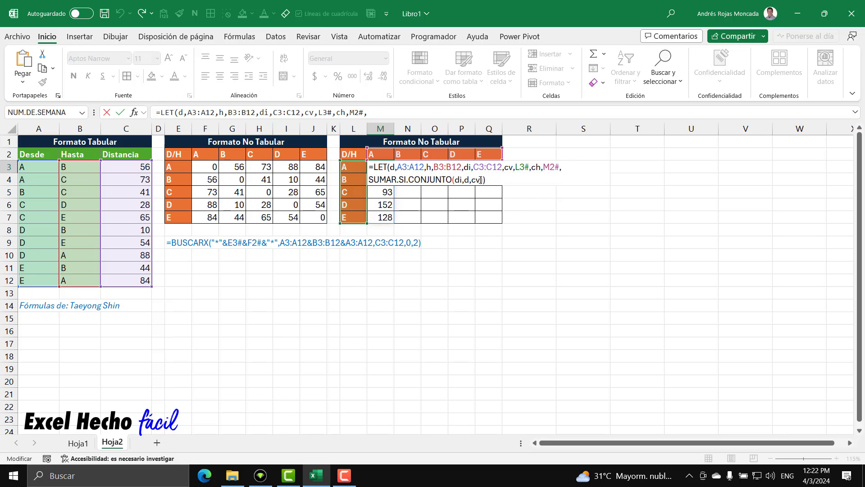
double_click(476, 180)
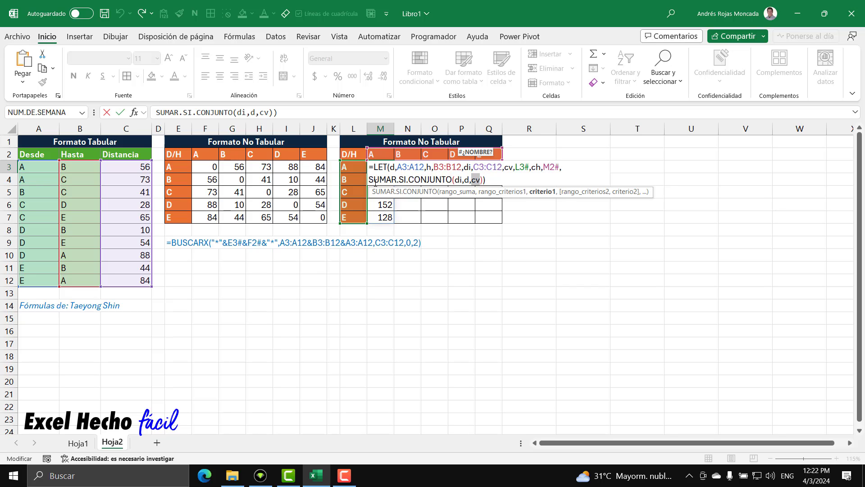
key("ctrl+Return")
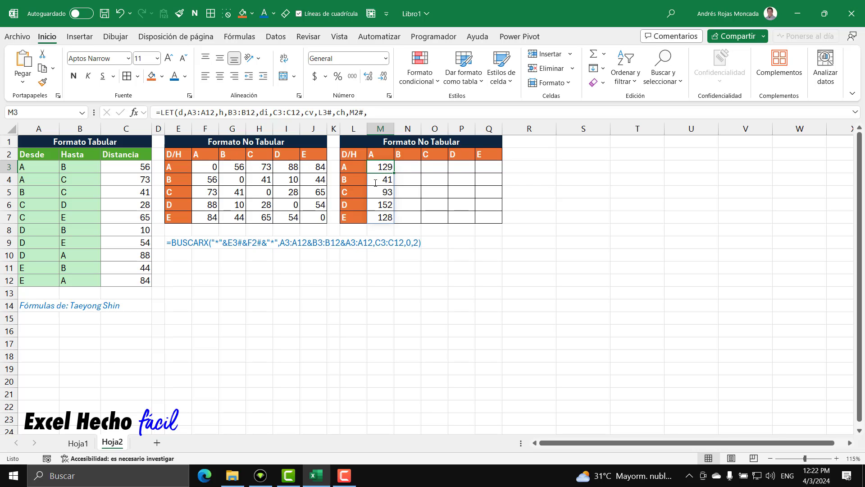
Paste the sum of the distances in C3:C4 into N3 as a fixed value beside the spilled result
left_click_drag(139, 167, 139, 180)
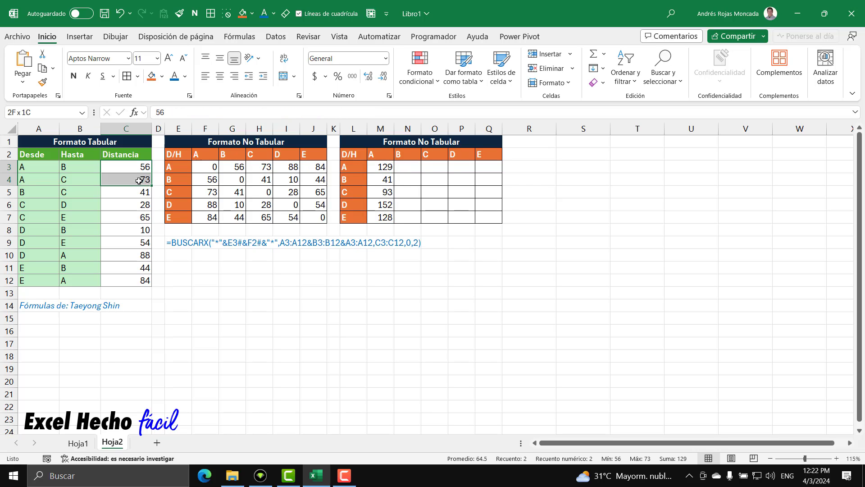
left_click(406, 167)
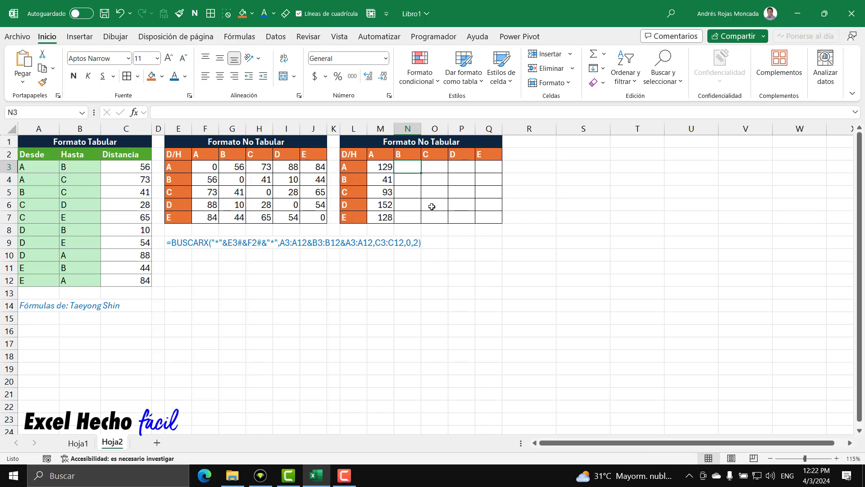
type("129")
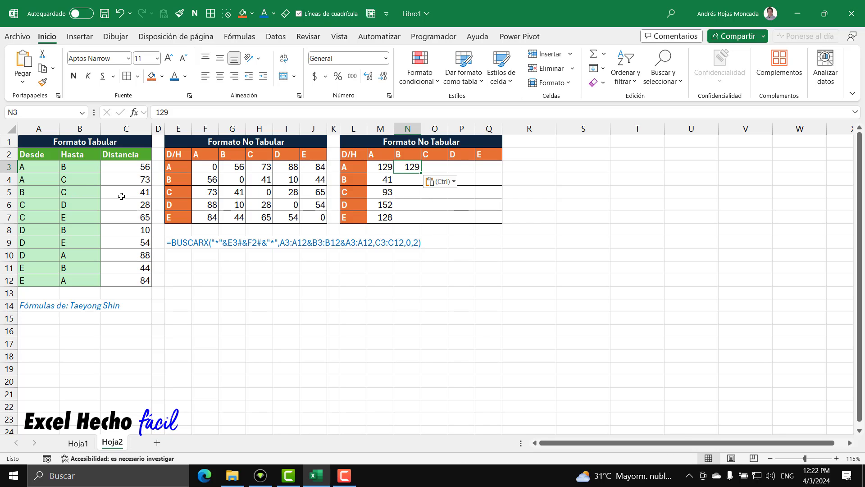
Enter comparison values for rows B and C: 41 from C5 in N4 and the sum of C6:C7 in N5
left_click(123, 195)
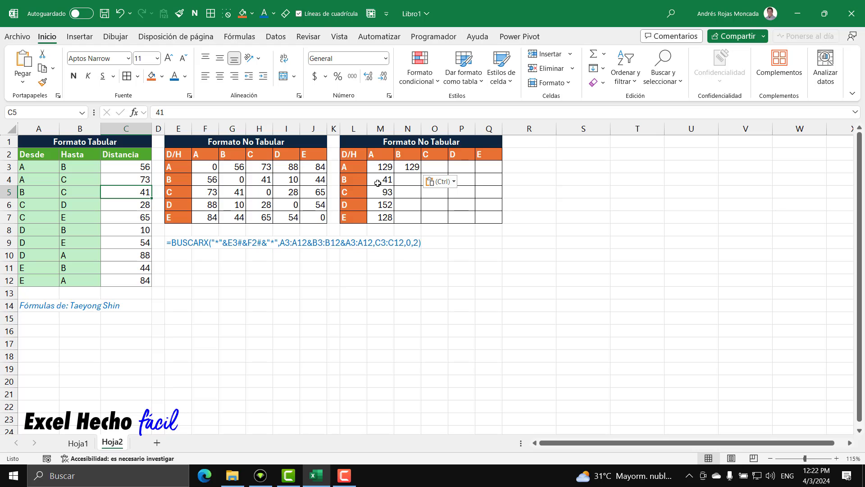
left_click(406, 180)
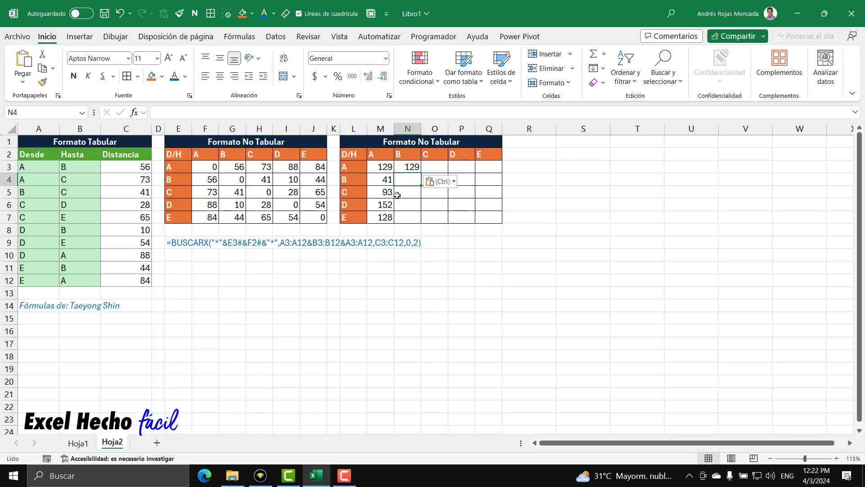
left_click_drag(134, 208, 134, 219)
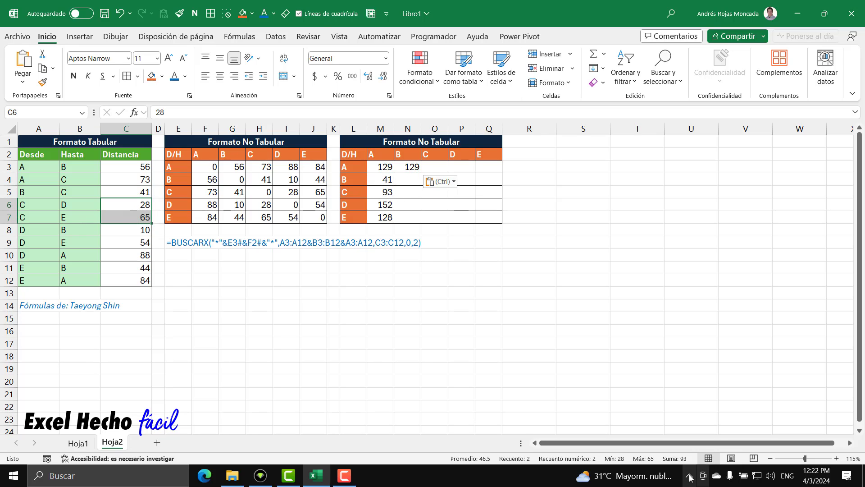
left_click(410, 192)
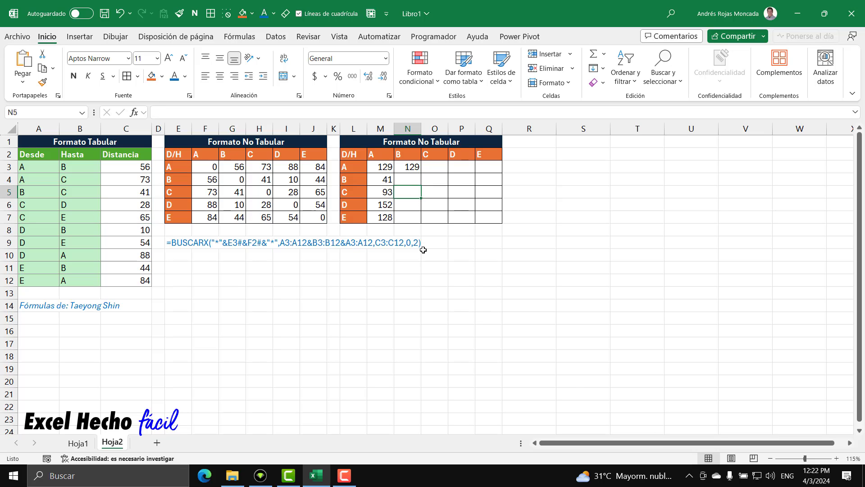
type("93")
key("Up")
type("41")
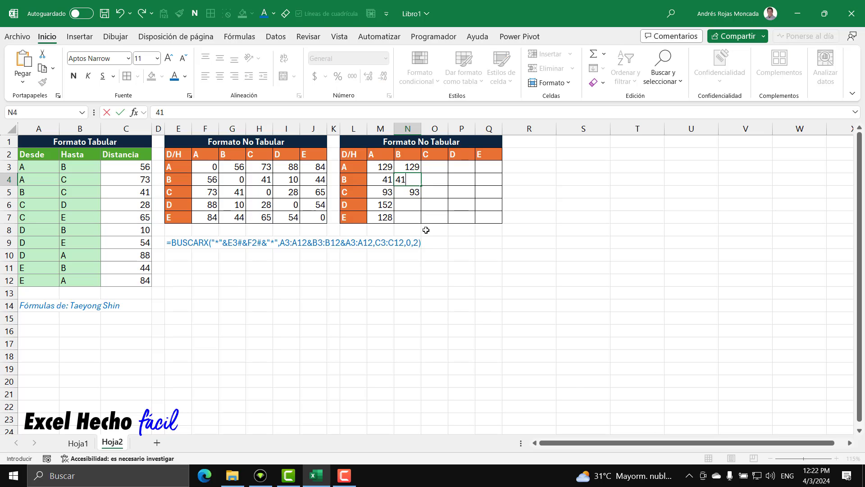
key("Return")
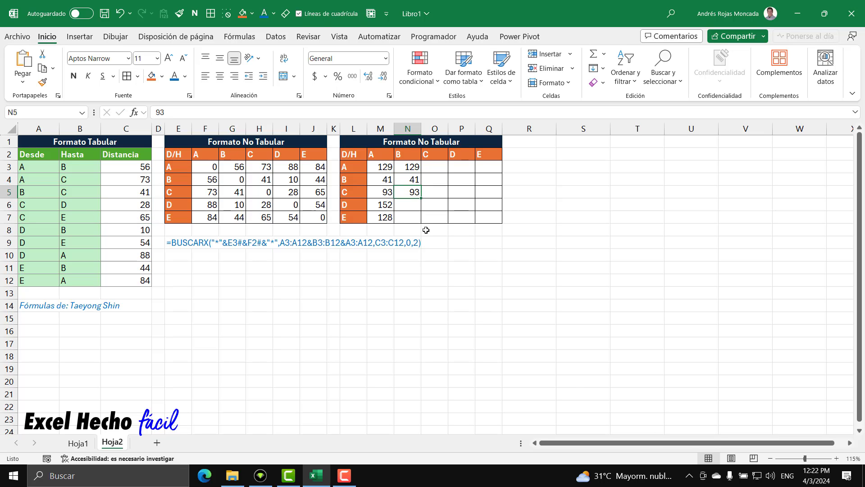
Copy the sums of the distances in C8:C10 and C11:C12 and paste them as fixed values in N6 and N7
left_click_drag(42, 193, 140, 192)
left_click(42, 191)
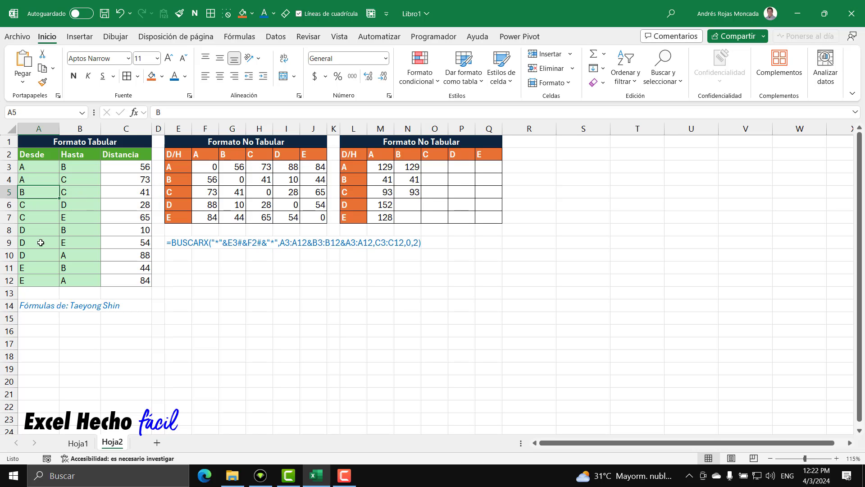
left_click(402, 205)
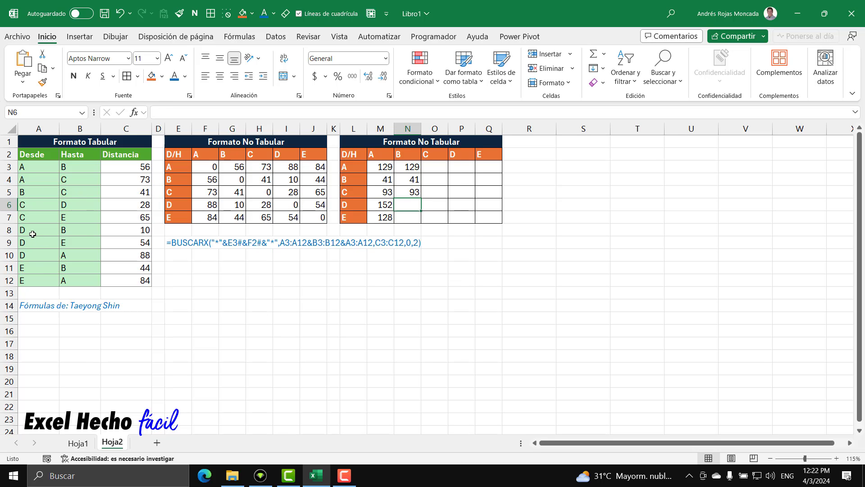
left_click_drag(118, 229, 118, 260)
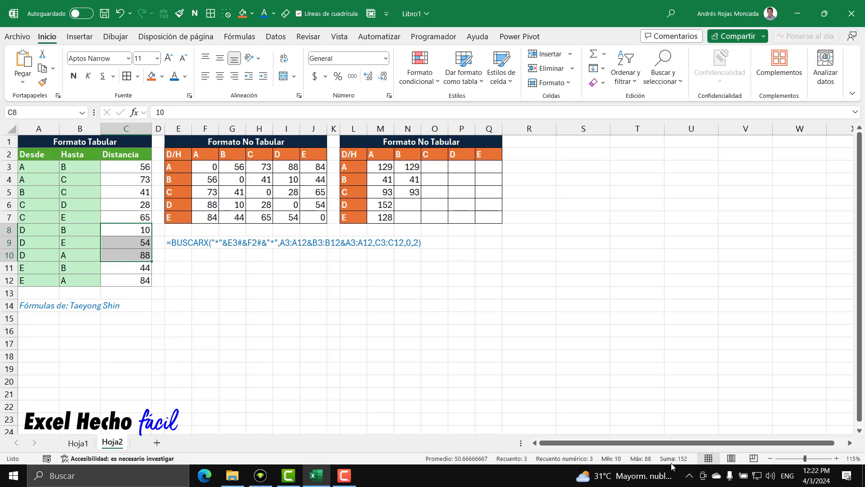
left_click(407, 207)
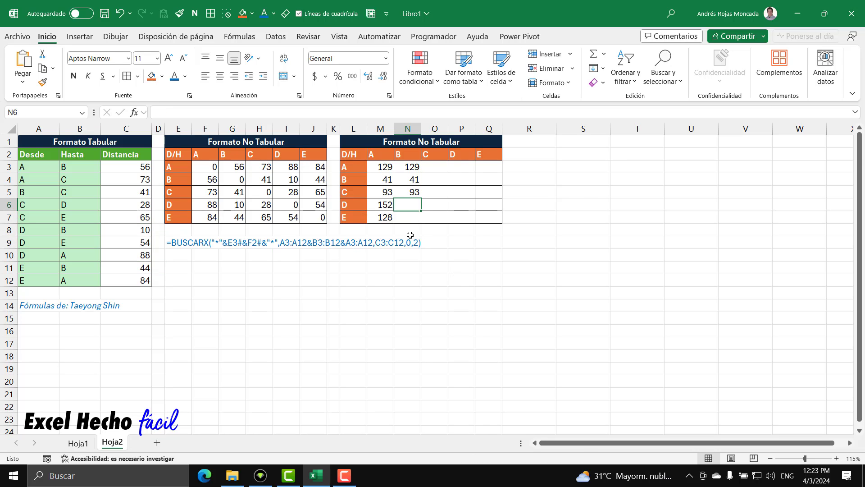
type("152")
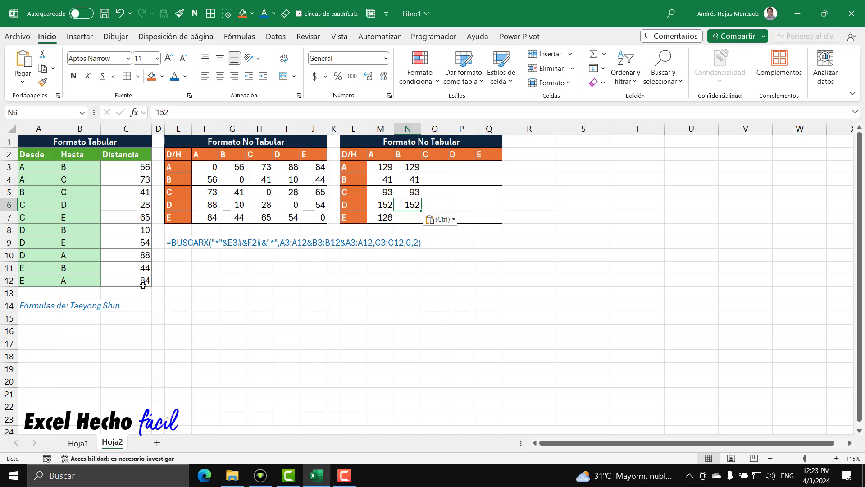
left_click_drag(131, 268, 130, 278)
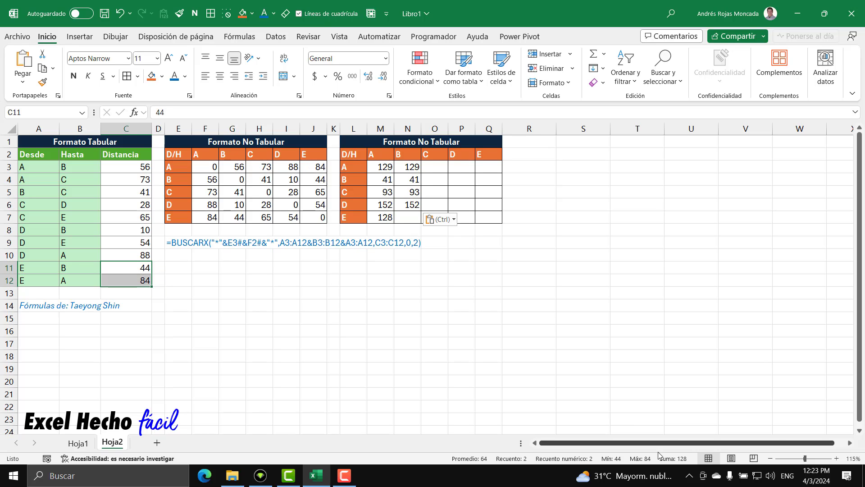
left_click(404, 218)
type("128")
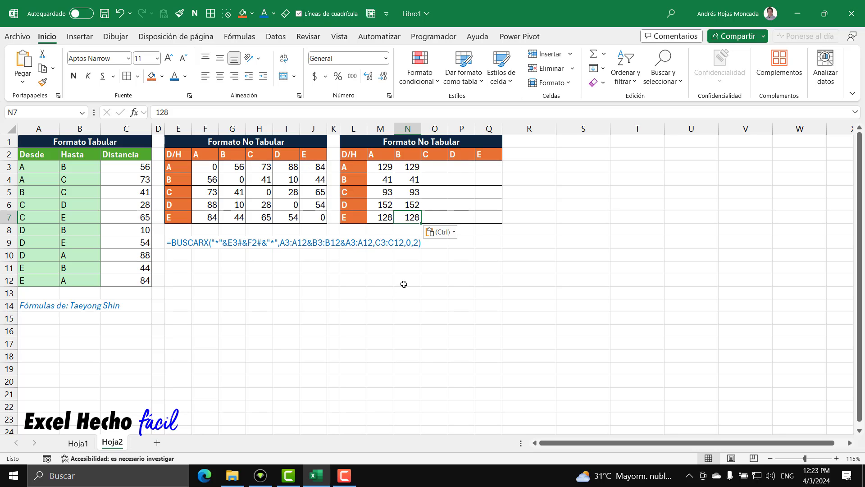
Clear the fixed comparison values from N3:N7
left_click_drag(408, 168, 409, 215)
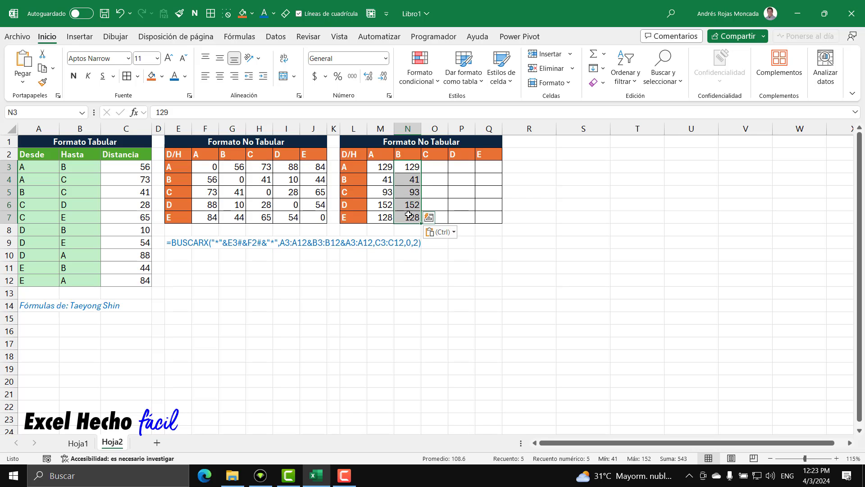
key("Delete")
Extend the SUMAR.SI.CONJUNTO in M3's LET formula with h as second criteria range and ch as its criterion
left_click(379, 168)
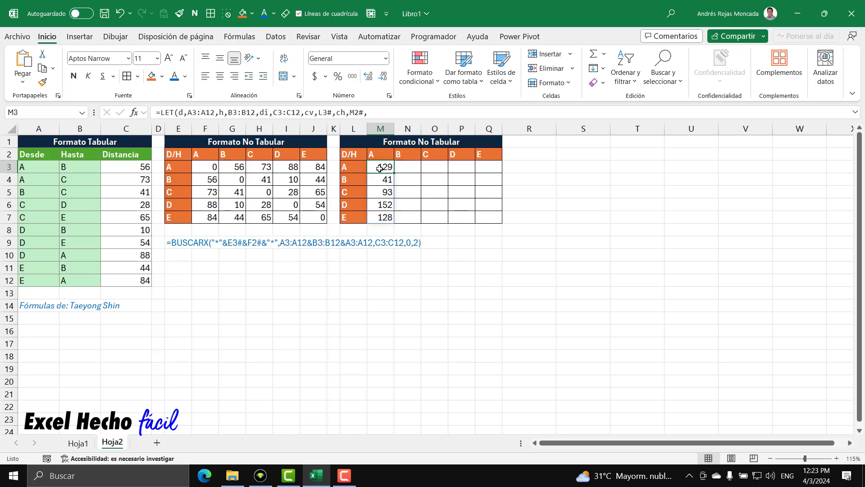
key("F2")
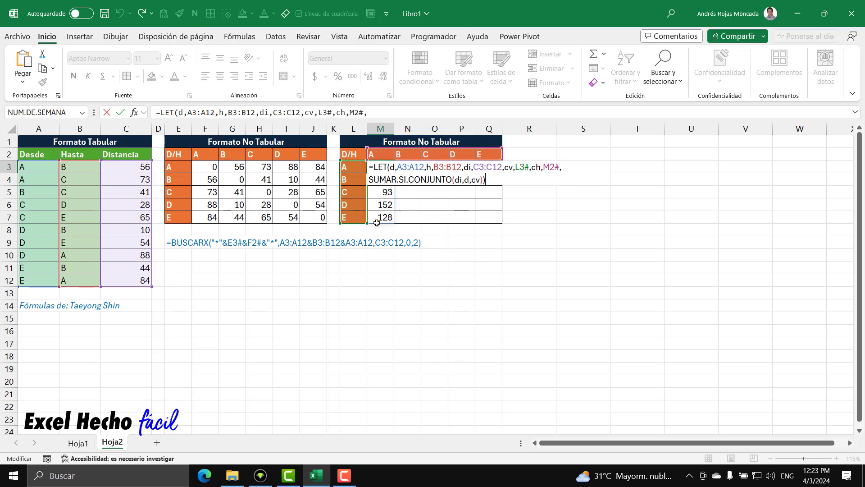
left_click(481, 179)
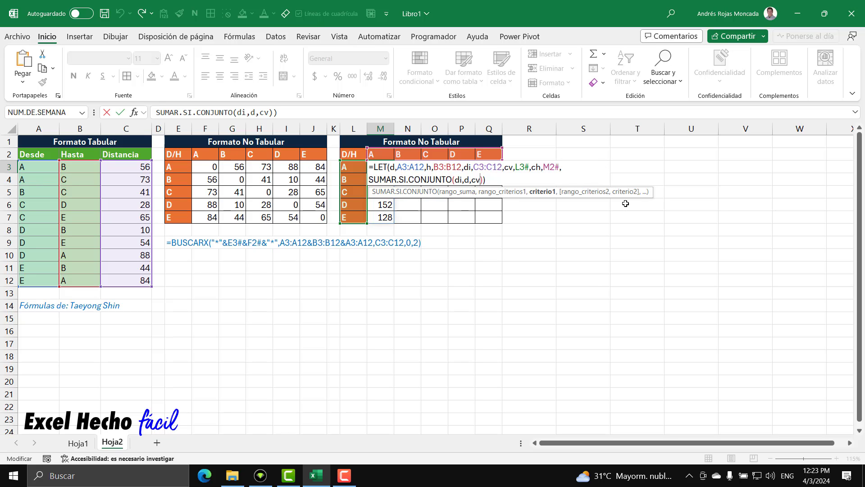
type(",")
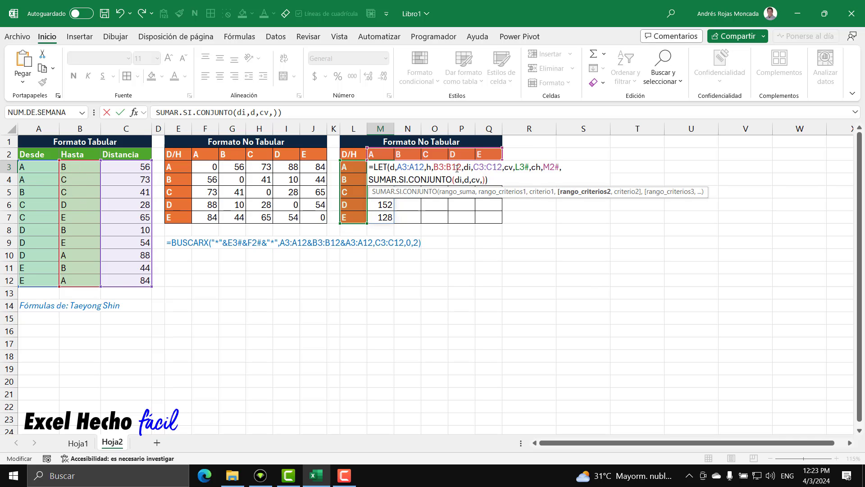
double_click(429, 167)
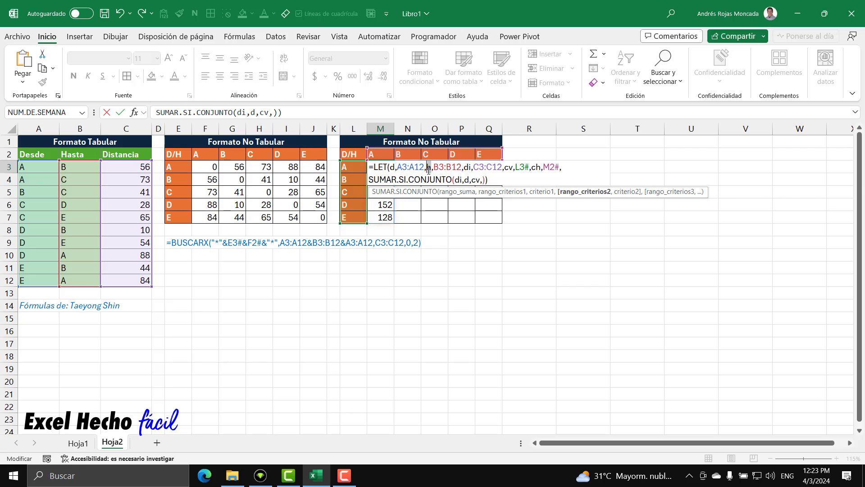
left_click(484, 180)
type("h,")
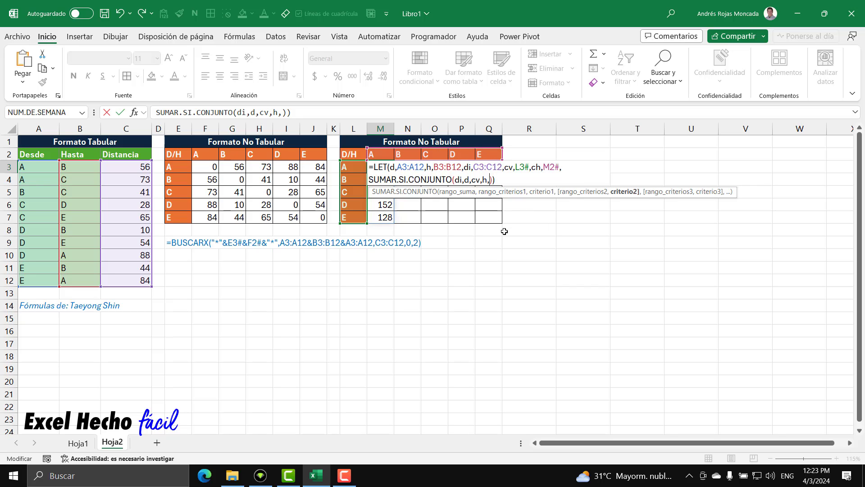
type("ch")
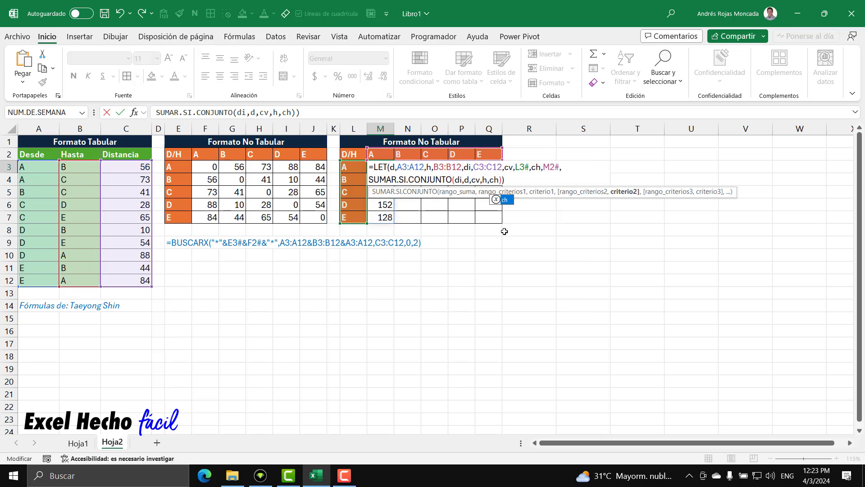
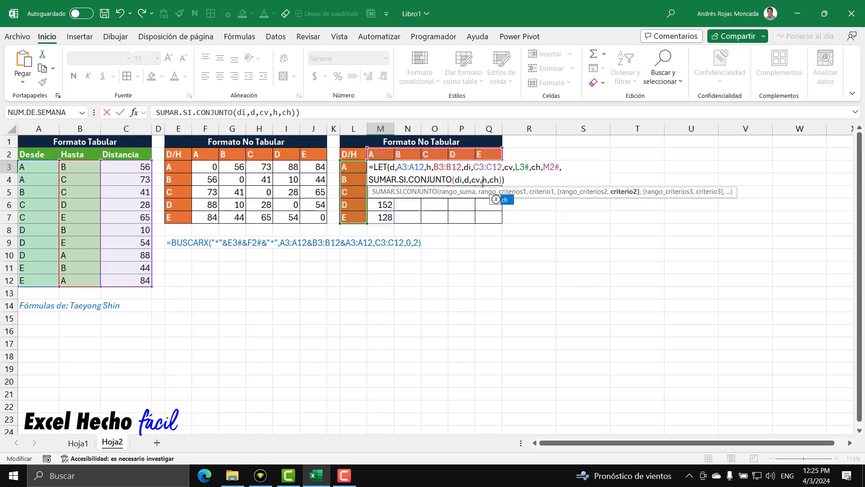
Review the d, cv, h and ch arguments of M3's SUMAR.SI.CONJUNTO and commit the LET formula
double_click(485, 180)
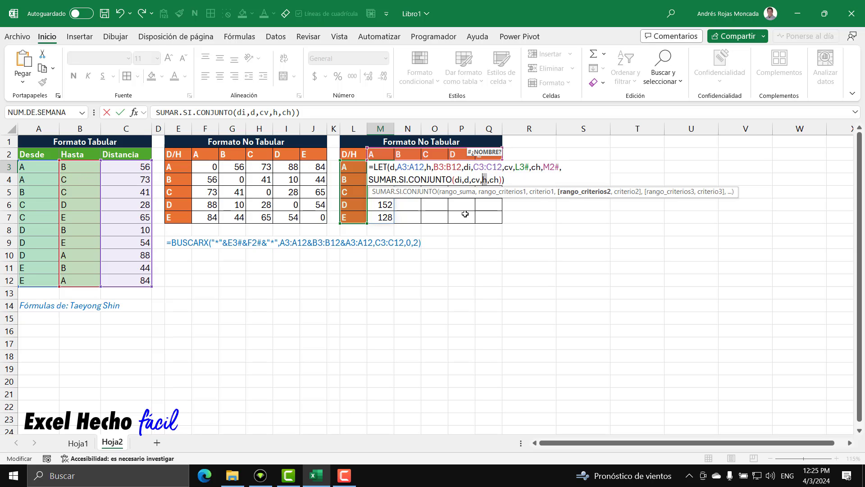
left_click(484, 195)
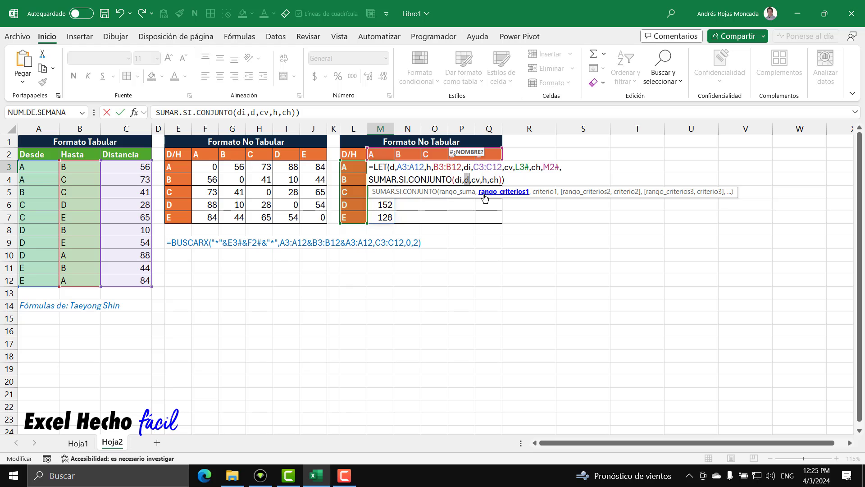
left_click(544, 192)
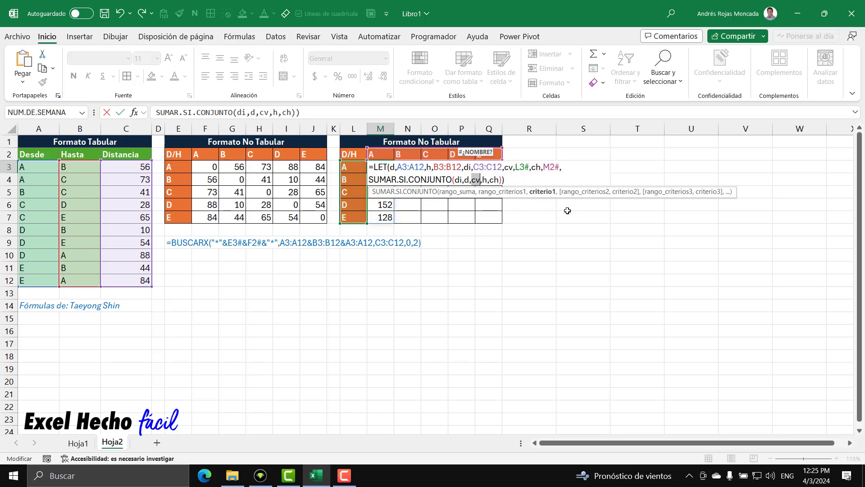
left_click(586, 192)
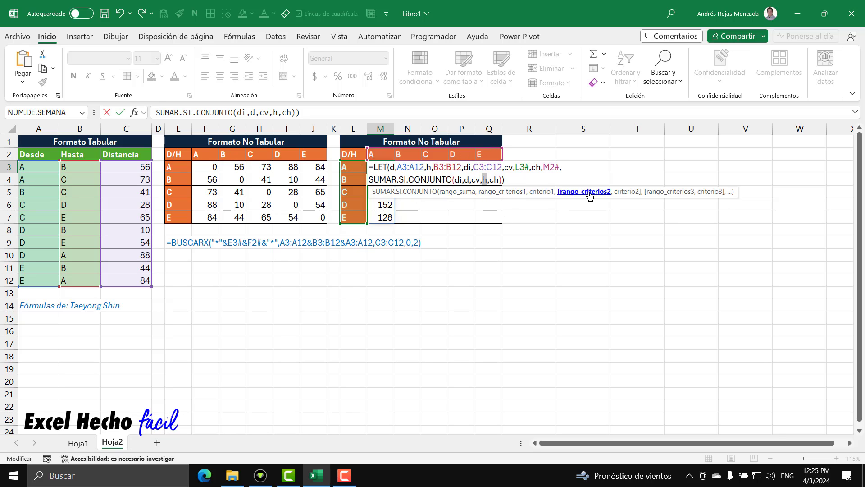
left_click(637, 193)
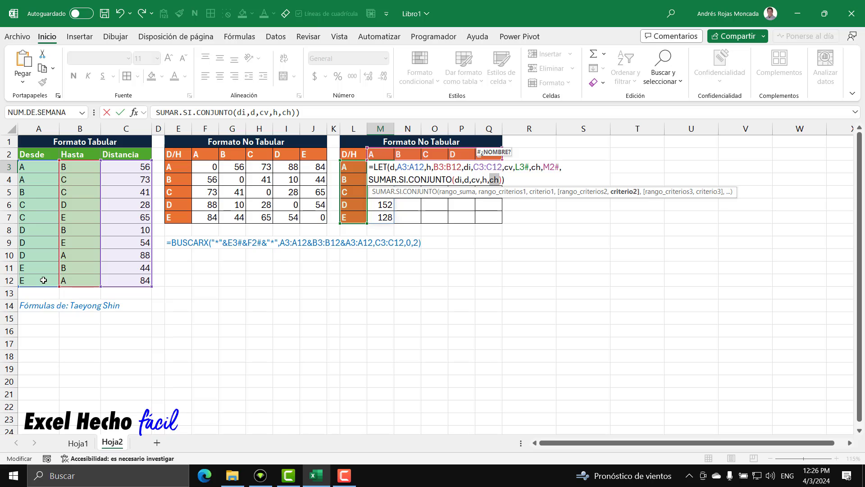
left_click(506, 180)
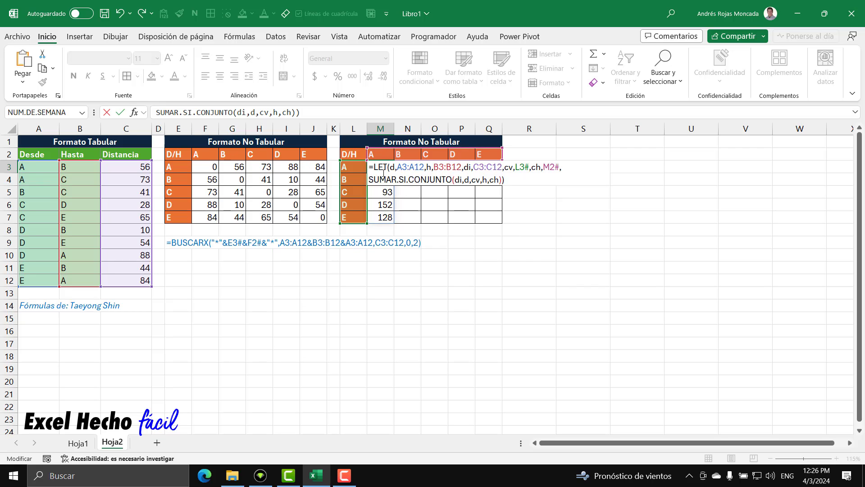
key("Return")
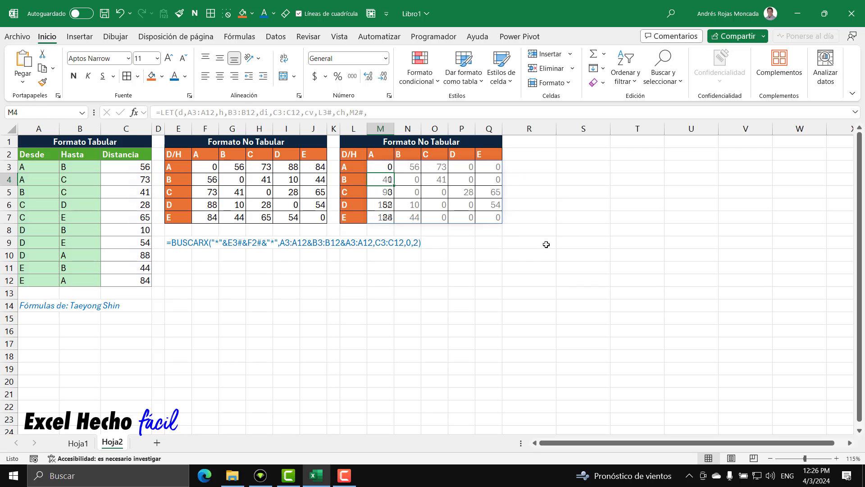
Examine the list rows involving point A: distances C3:C4, C10 and C12 with their matching Desde and Hasta entries
left_click(360, 168)
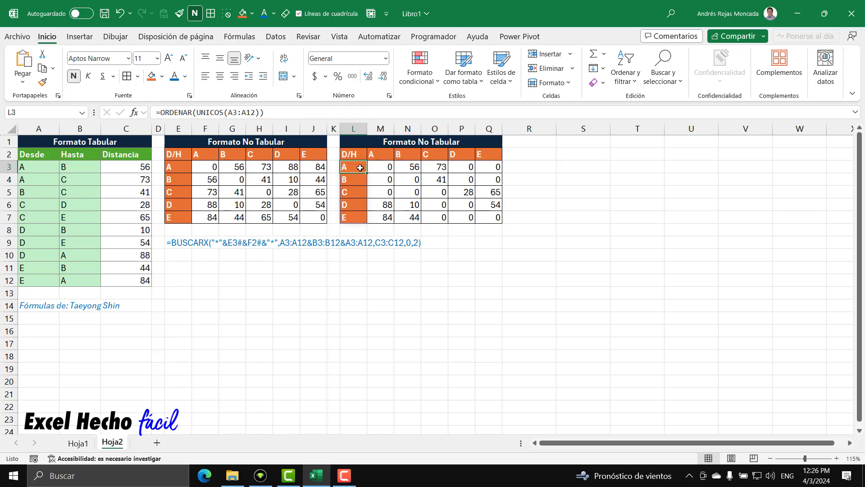
left_click(378, 165)
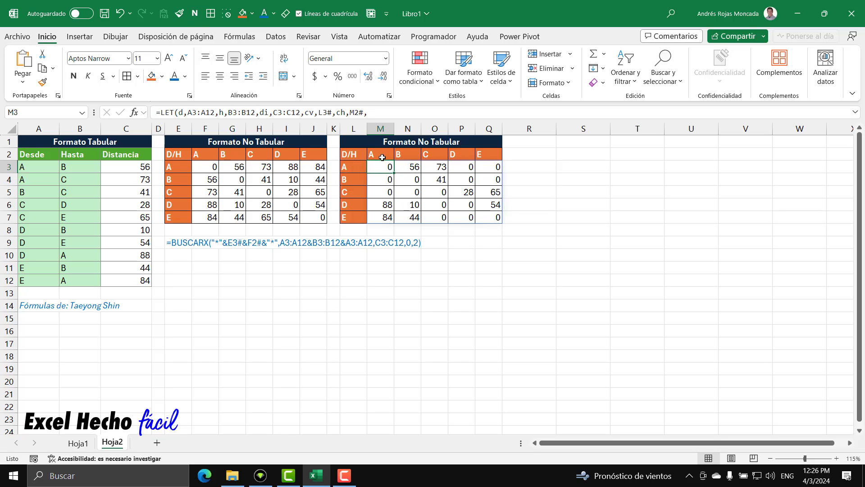
left_click_drag(122, 167, 135, 181)
left_click(138, 271, "ctrl")
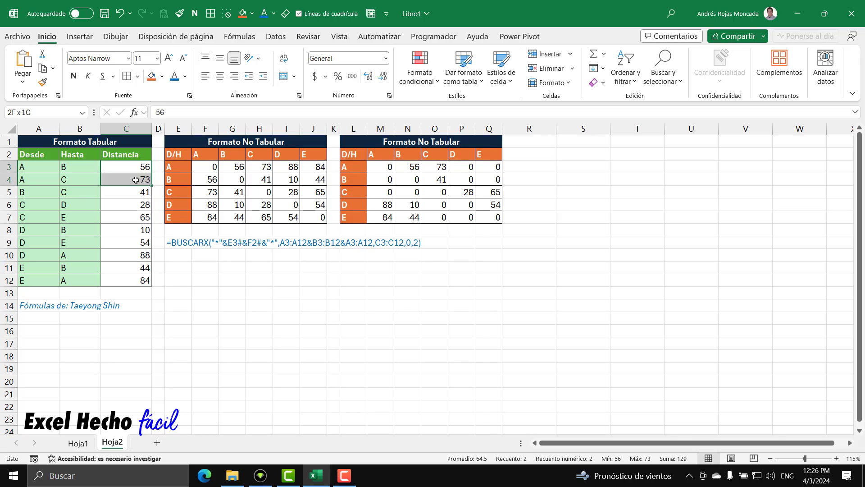
left_click(138, 256, "ctrl")
left_click(144, 282, "ctrl")
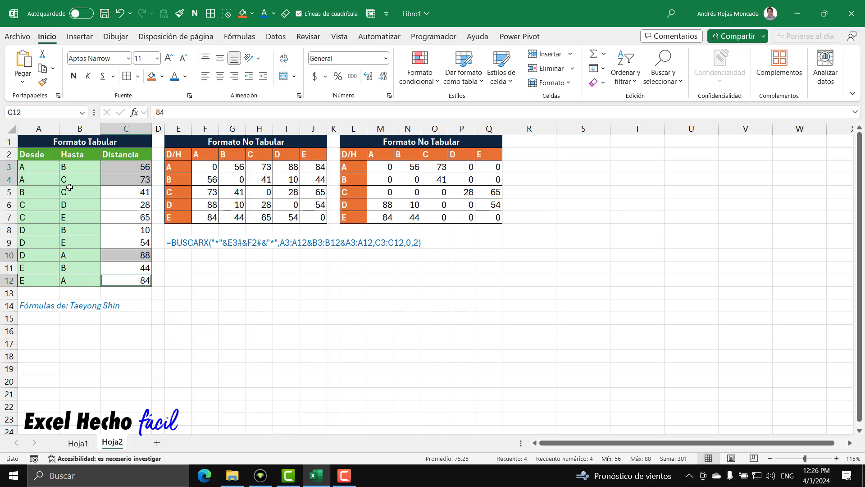
left_click_drag(40, 166, 39, 178)
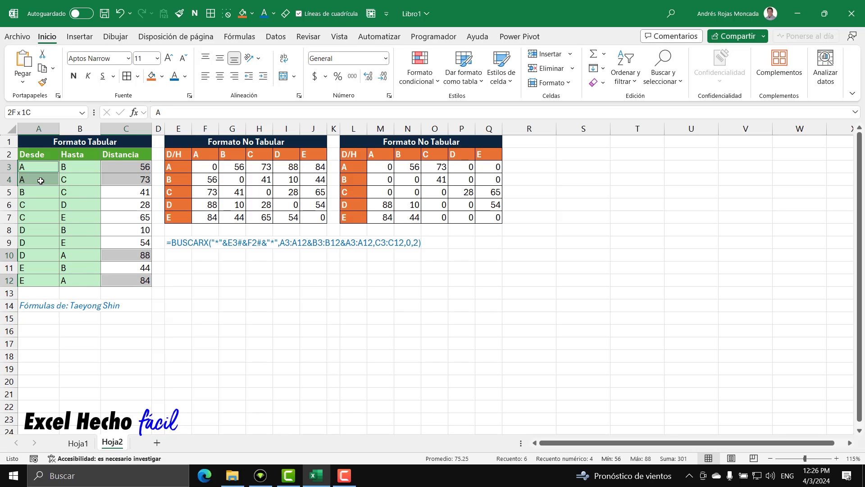
left_click(79, 254, "ctrl")
left_click(88, 280, "ctrl")
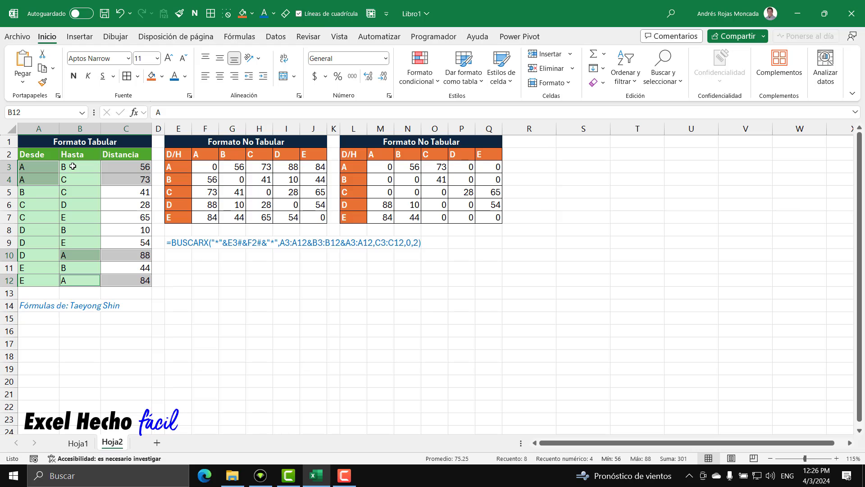
left_click_drag(73, 166, 90, 176)
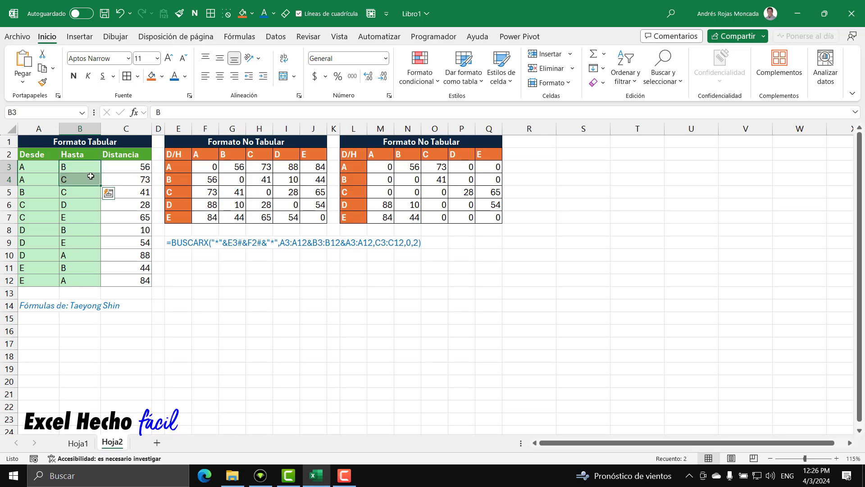
left_click(74, 256)
left_click(82, 282, "ctrl")
left_click(32, 255, "ctrl")
left_click(45, 281, "ctrl")
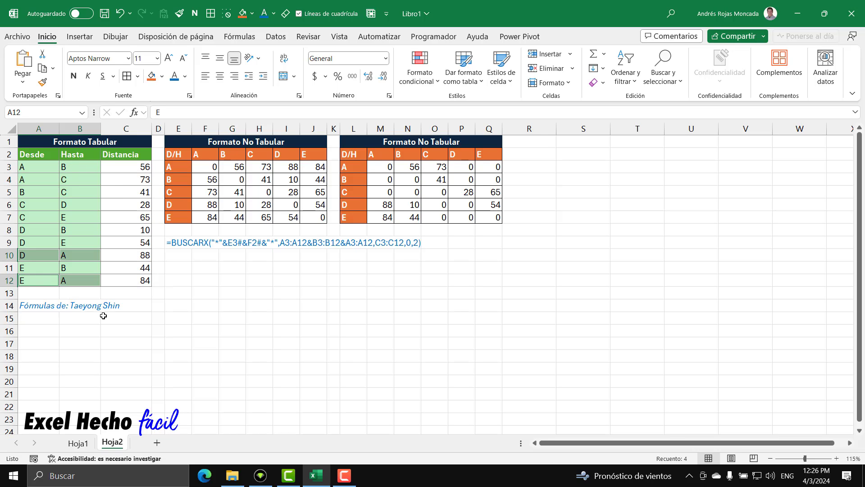
Compare the A–B and A–C distances in list rows 3 and 4 with matrix cells N3 and O3, and check P3 and Q3
left_click(388, 166)
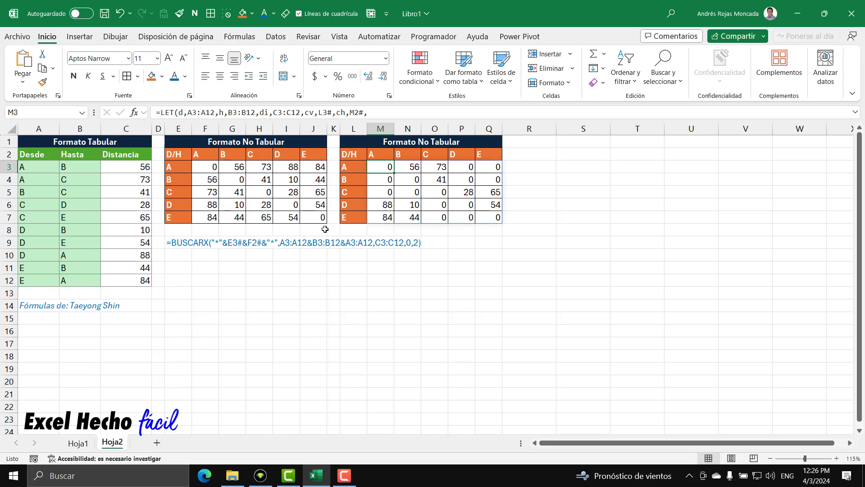
left_click(353, 168)
left_click(410, 155)
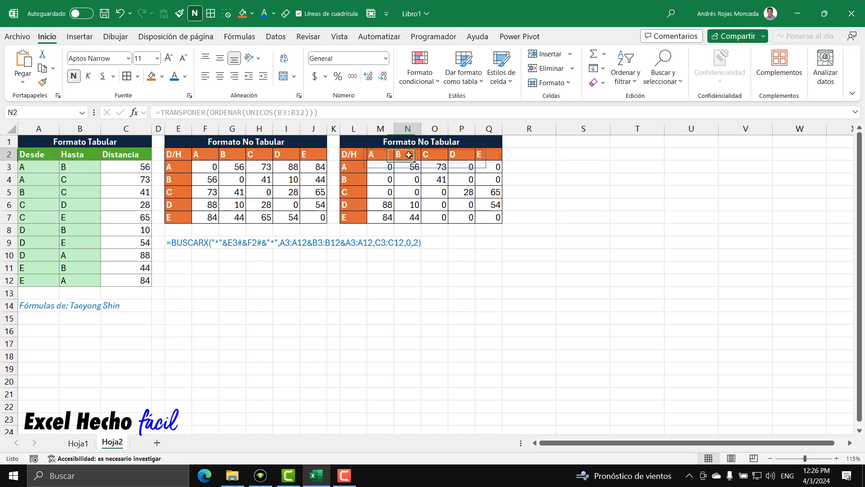
left_click_drag(36, 166, 83, 166)
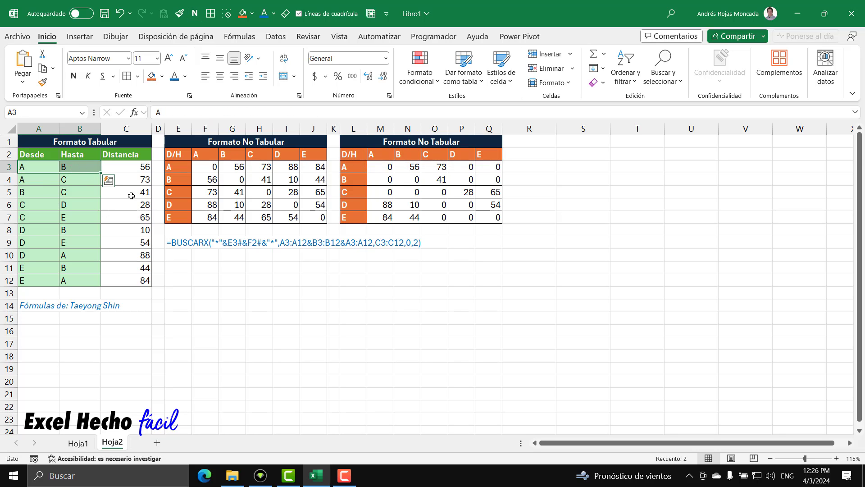
left_click(142, 168)
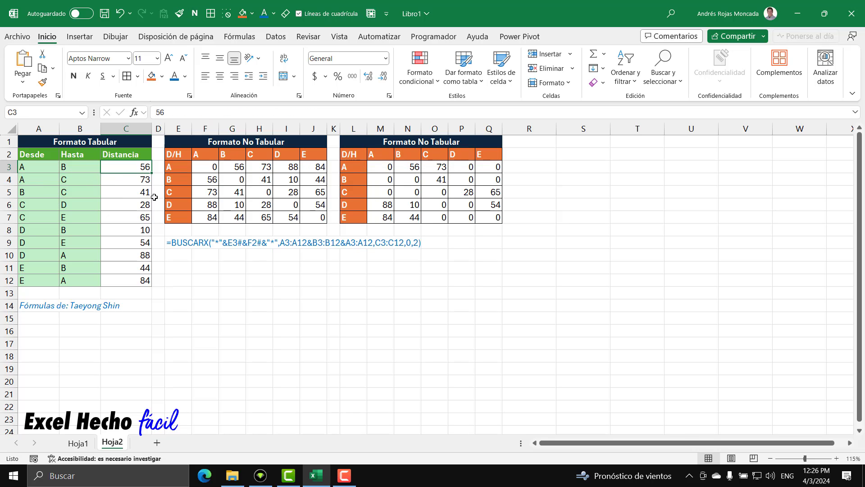
left_click(422, 163)
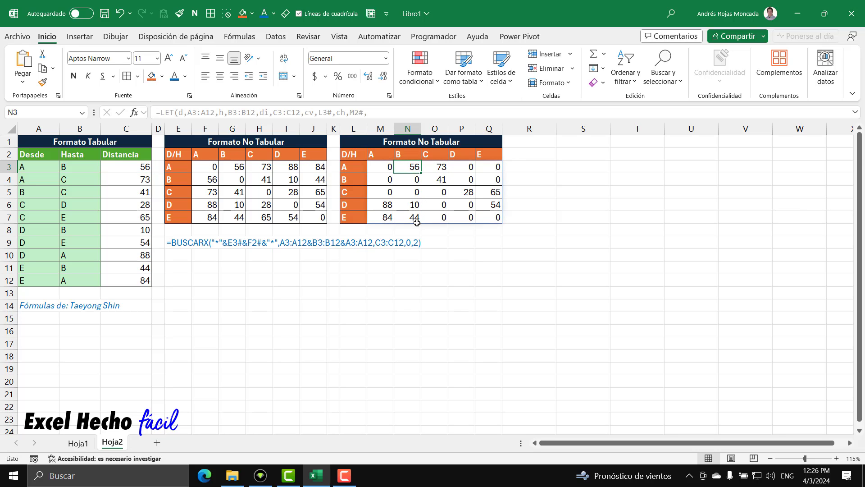
left_click(39, 181)
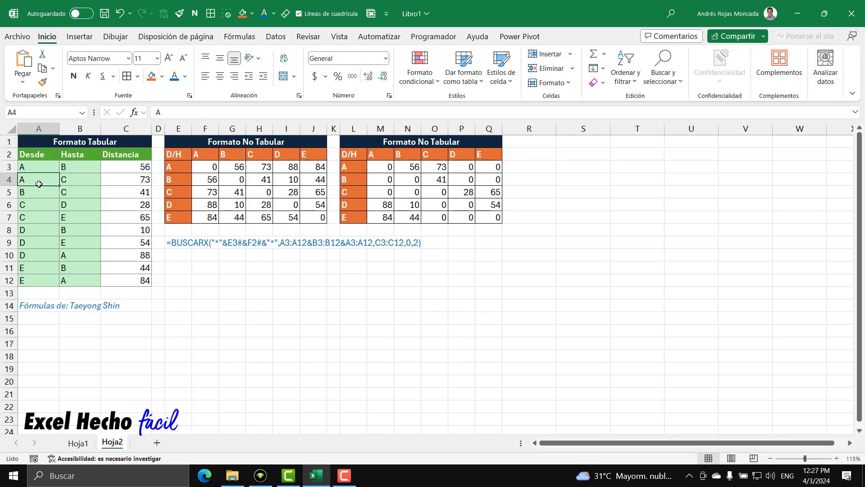
left_click(79, 180)
left_click(143, 180)
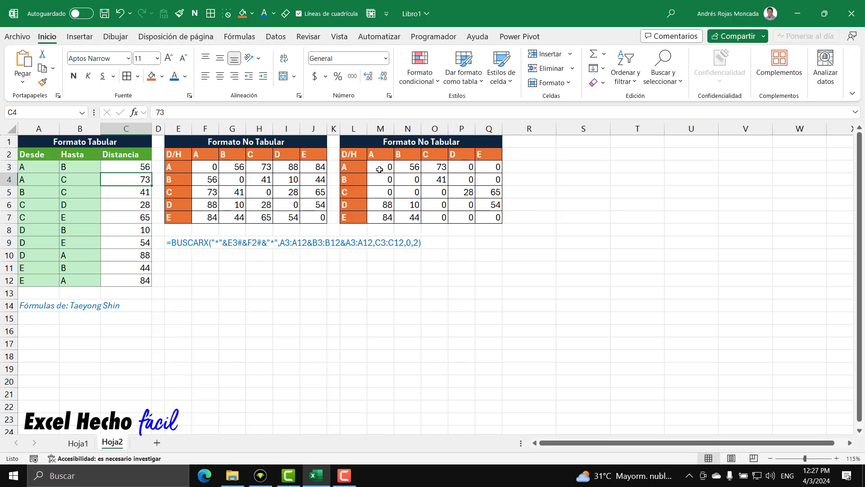
left_click(436, 168)
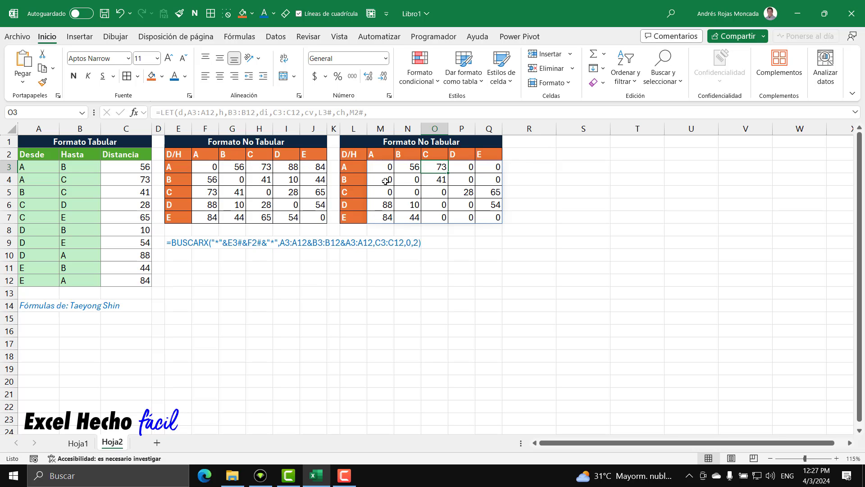
left_click(468, 172)
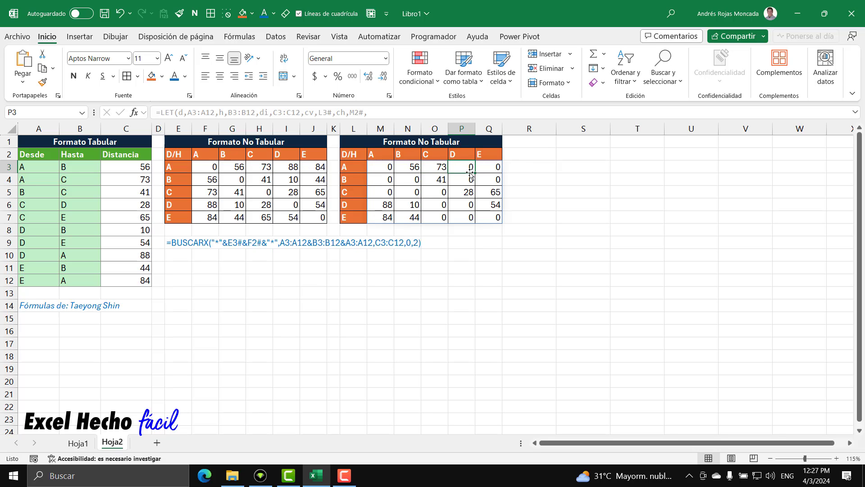
left_click(491, 168)
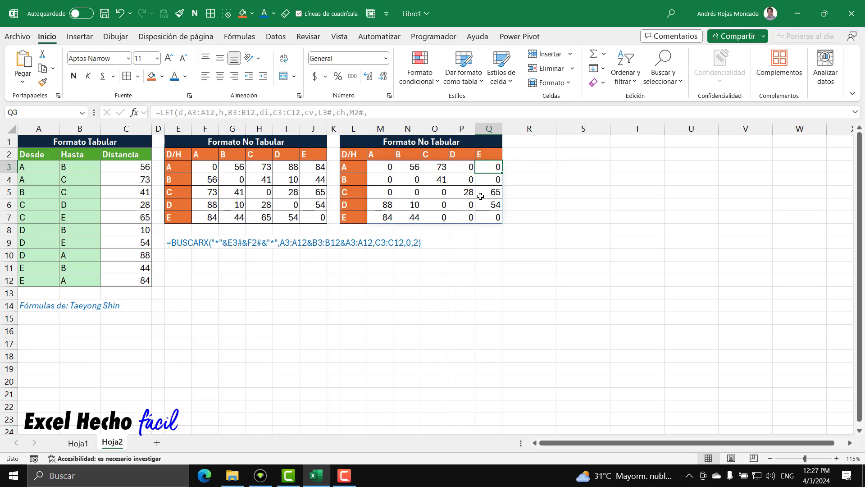
Add a second copy of SUMAR.SI.CONJUNTO(di,d,cv,h,ch) to the existing one in M3's LET formula, joined with a plus sign
left_click(383, 165)
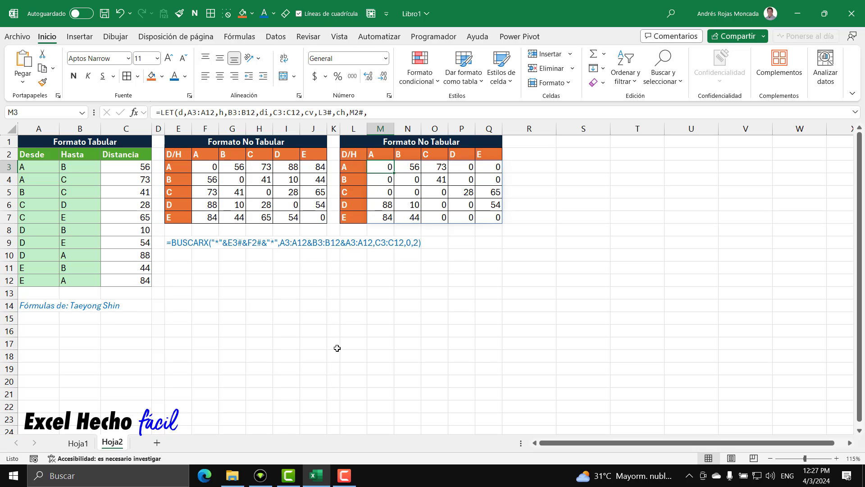
key("F2")
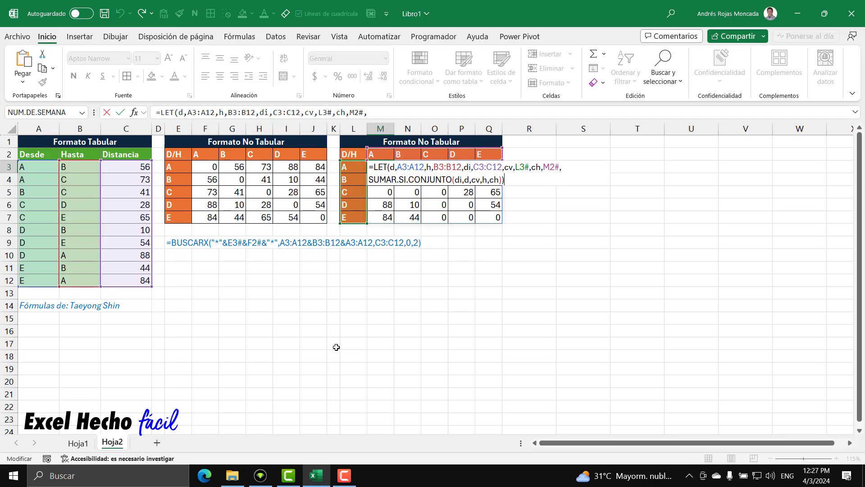
key("BackSpace")
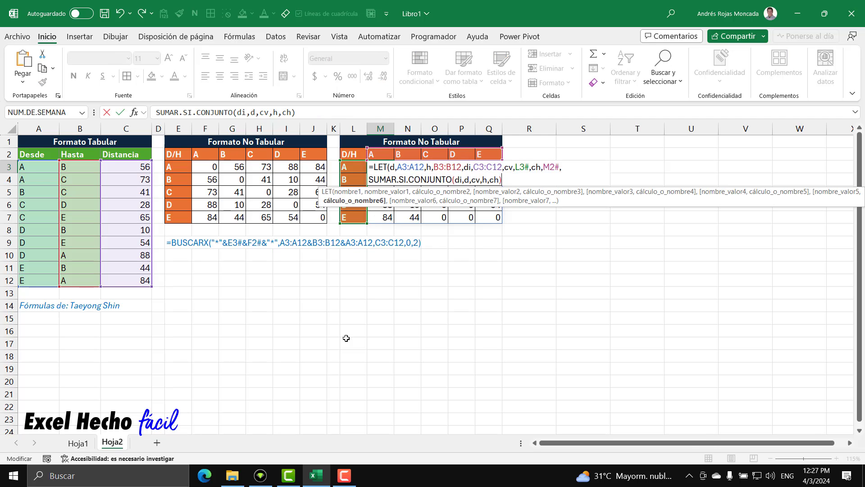
left_click_drag(508, 180, 370, 190)
key("ctrl+c")
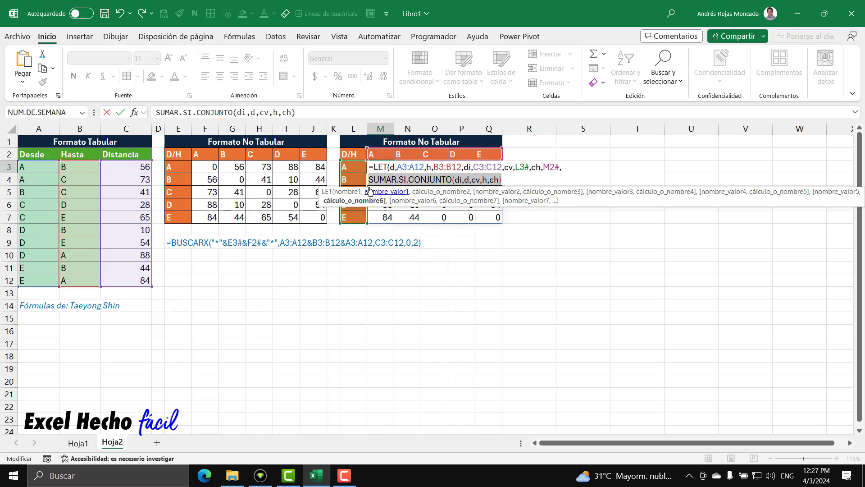
left_click(508, 180)
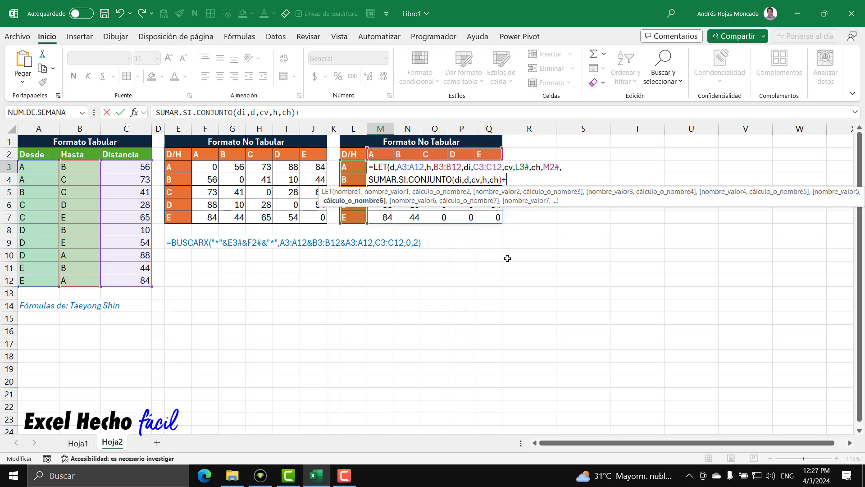
type("+")
key("ctrl+v")
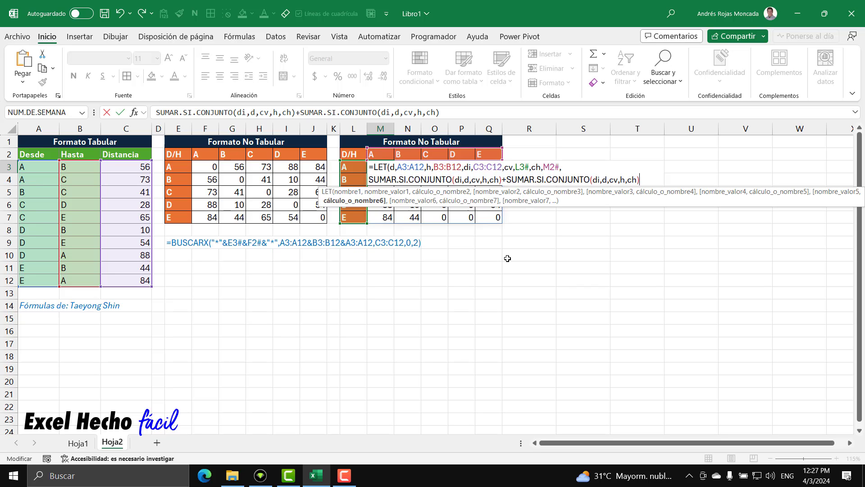
left_click_drag(587, 203, 568, 286)
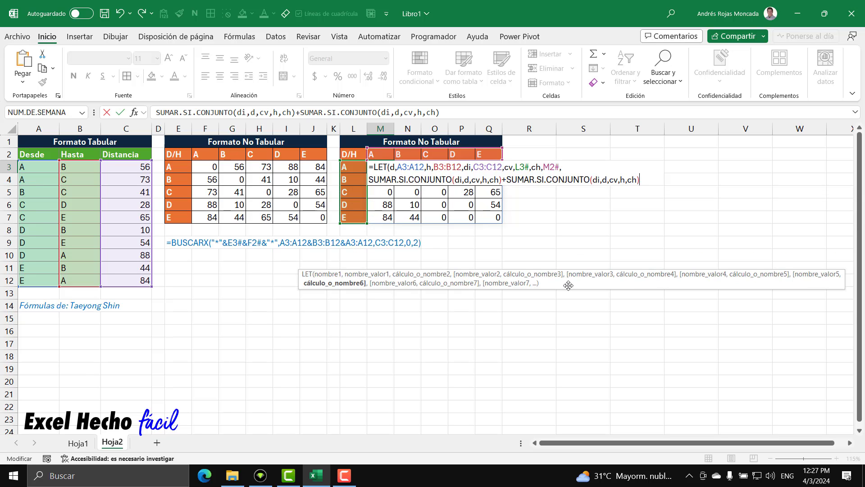
Swap the criteria ranges in the second SUMAR.SI.CONJUNTO of M3's LET formula so its arguments read di,h,cv,d,ch
left_click(600, 180)
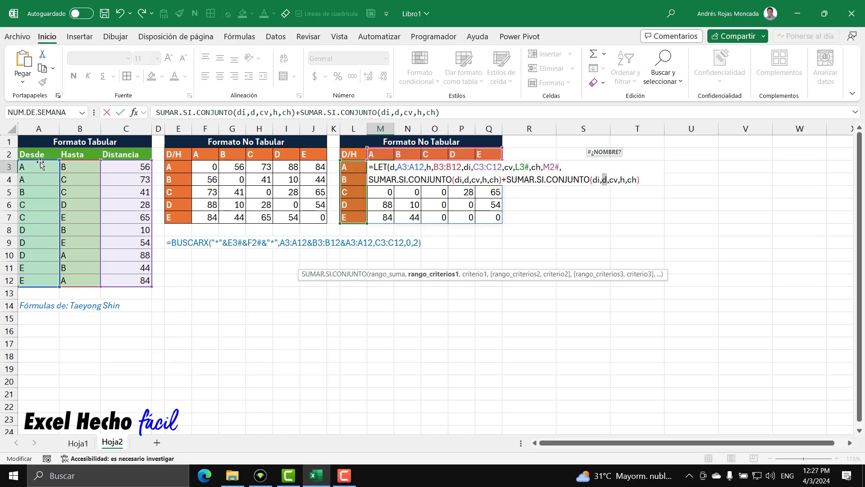
double_click(615, 181)
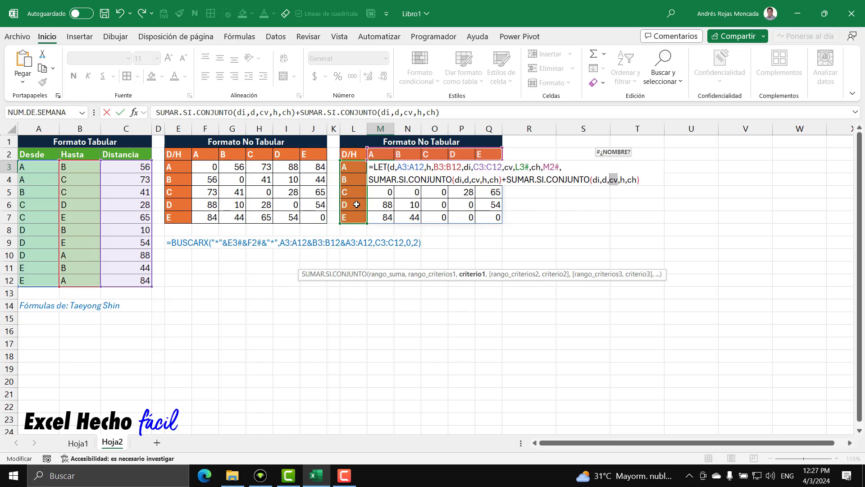
double_click(603, 181)
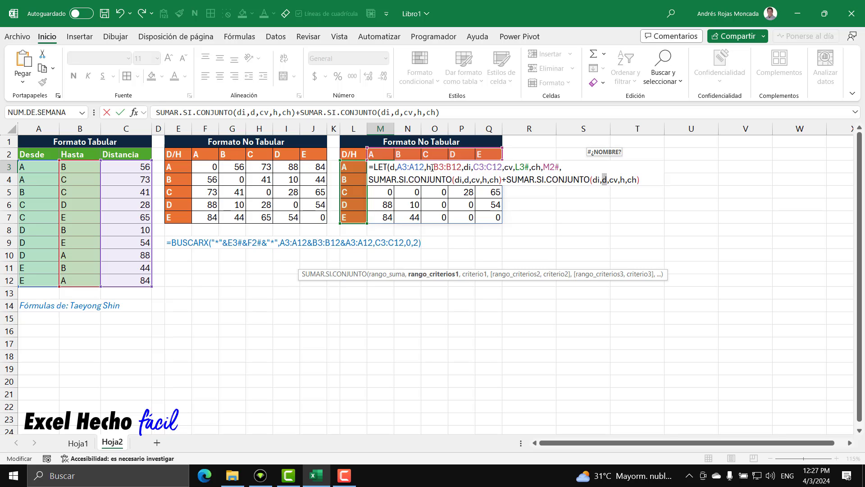
type("h")
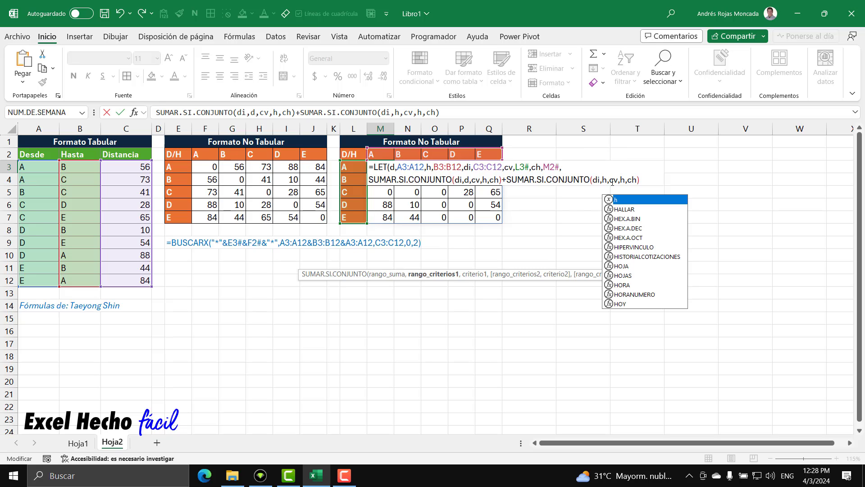
left_click(608, 181)
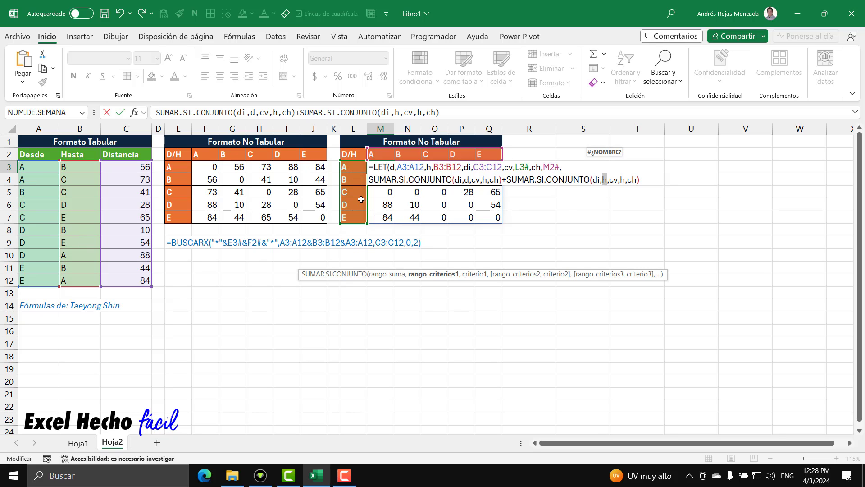
double_click(622, 180)
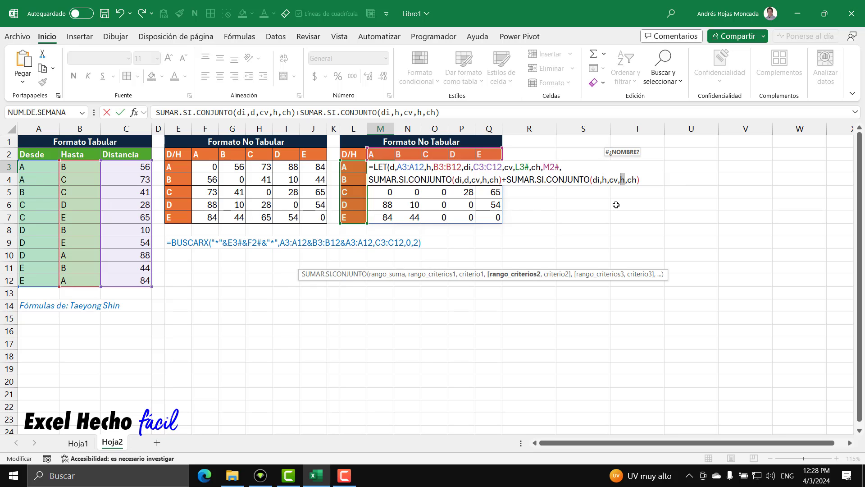
type("d")
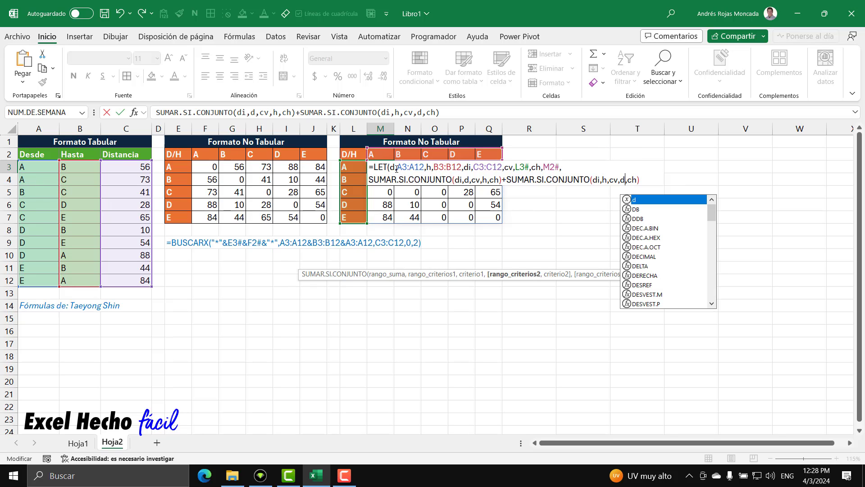
Check the d variable's definition in M3's LET formula, add the closing parenthesis and commit the formula
double_click(393, 168)
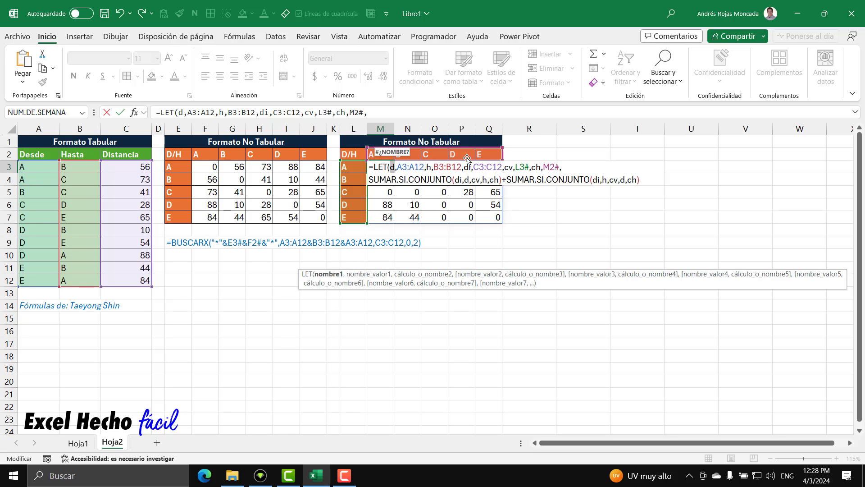
left_click(654, 180)
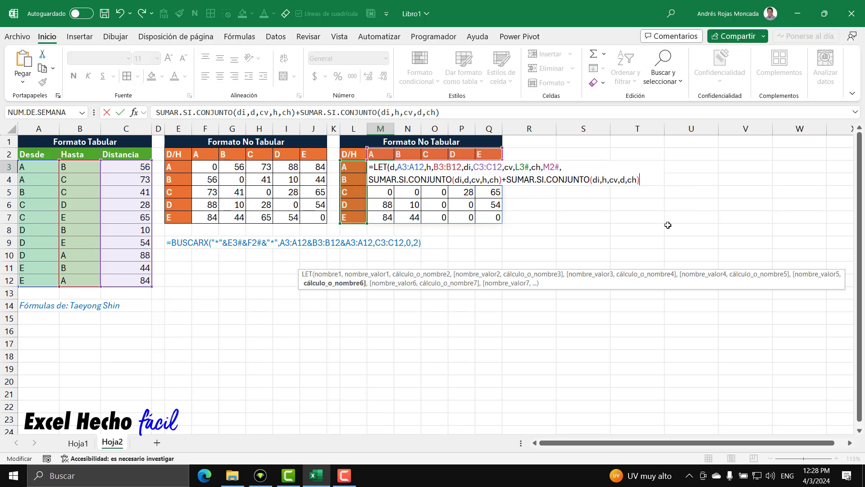
type(")")
key("Return")
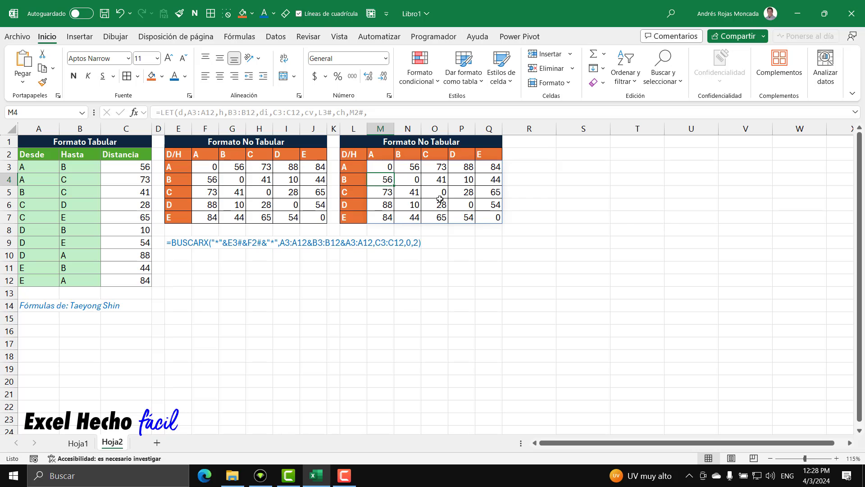
Compare matrix row A's distances to D and E with list cells C10 and C12
left_click(348, 167)
left_click(458, 167)
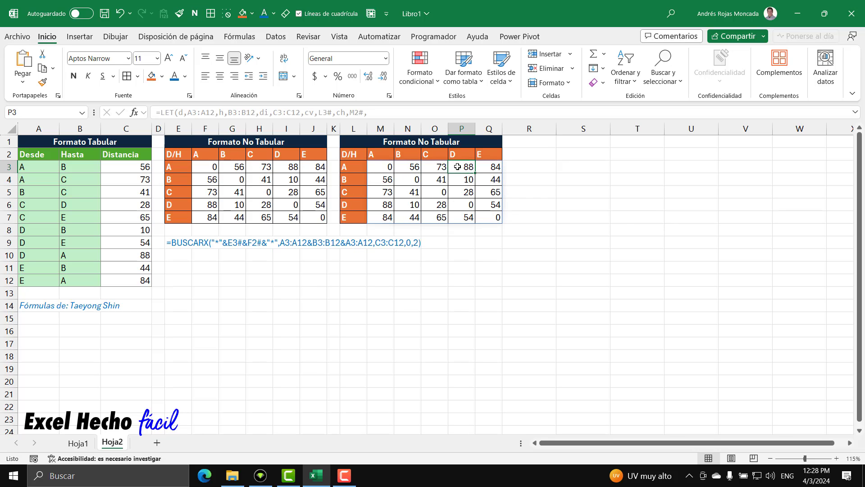
left_click(119, 255)
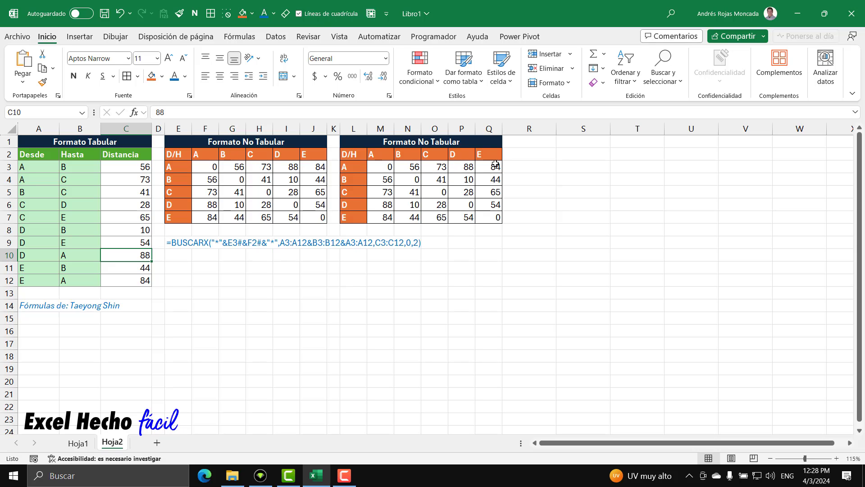
left_click(131, 279)
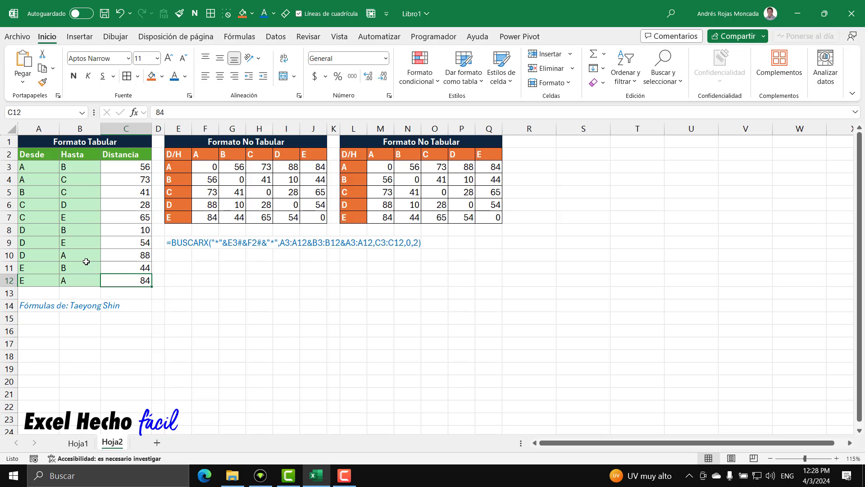
Match Hasta B3:B12 with row headings L3:L7 and Desde A3:A12 with column headings M2:Q2, and review P3:Q3
left_click_drag(80, 168, 83, 277)
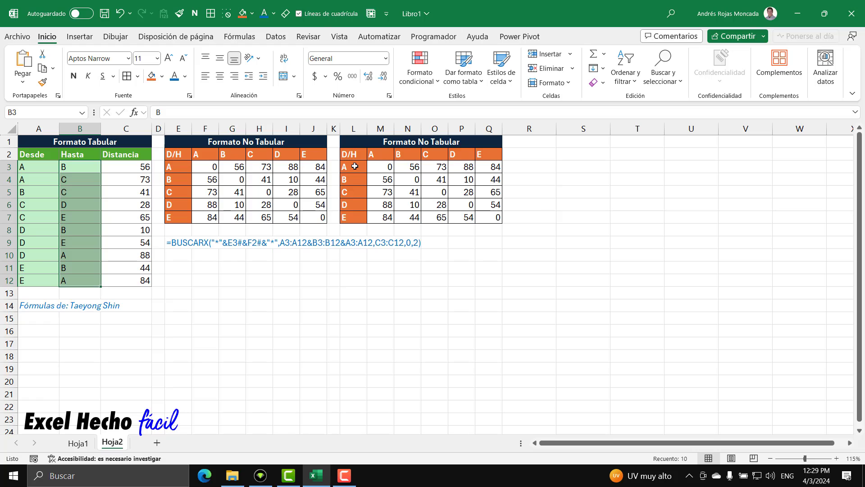
left_click_drag(355, 166, 360, 216)
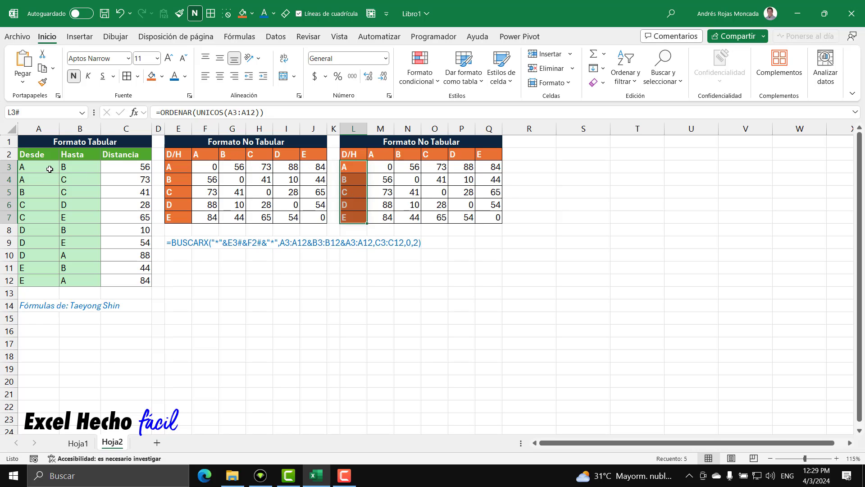
left_click_drag(48, 167, 48, 280)
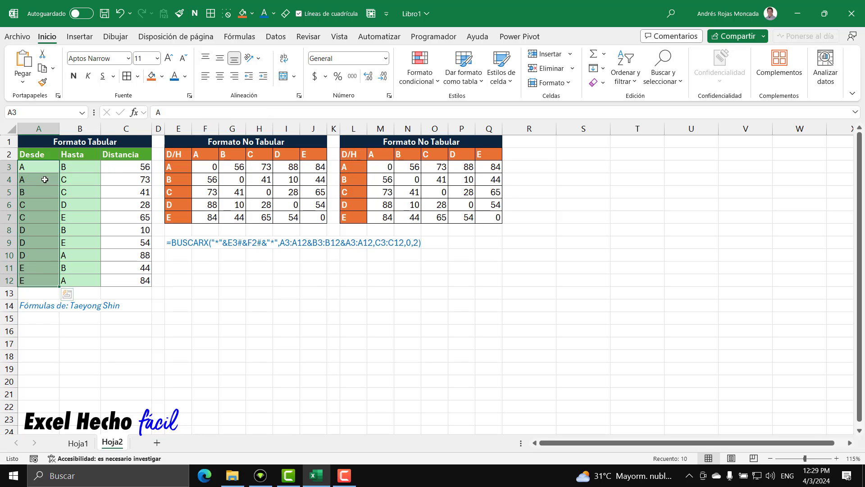
left_click_drag(42, 167, 40, 275)
left_click_drag(379, 155, 481, 154)
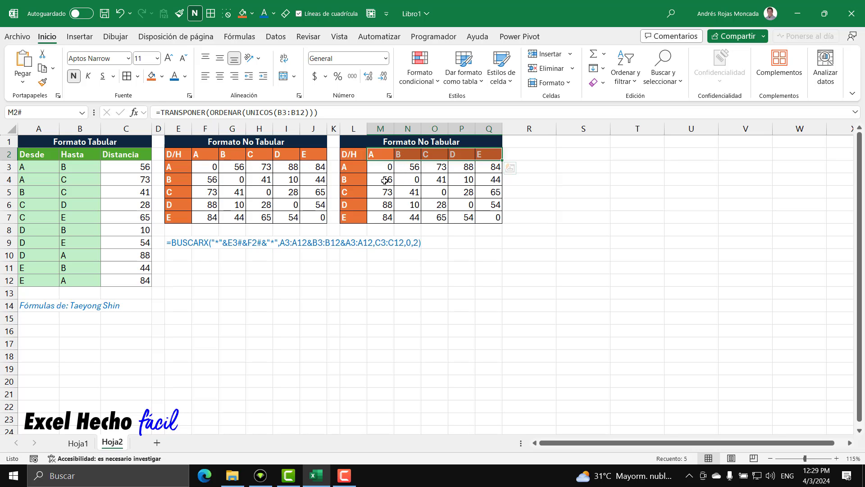
left_click_drag(457, 166, 489, 168)
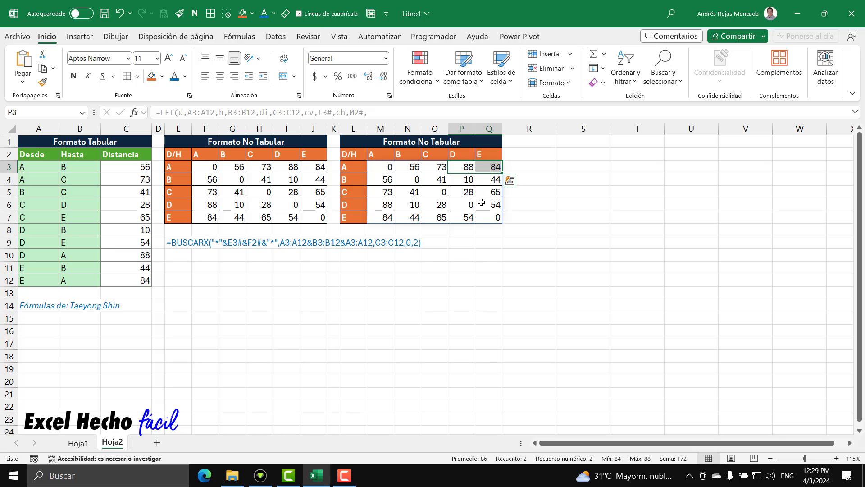
left_click(471, 167)
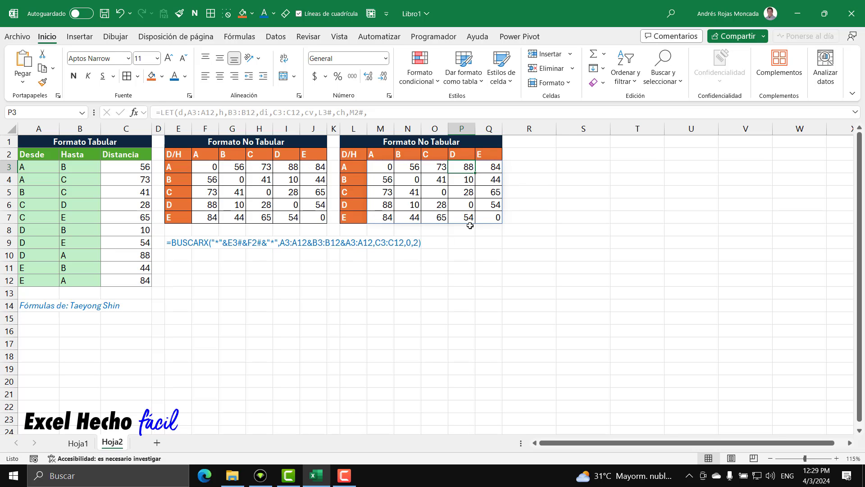
Show M3's formula as text in E10 with =FORMULATEXTO(M3) and give it the same blue font as the formula text in E9
left_click(169, 255)
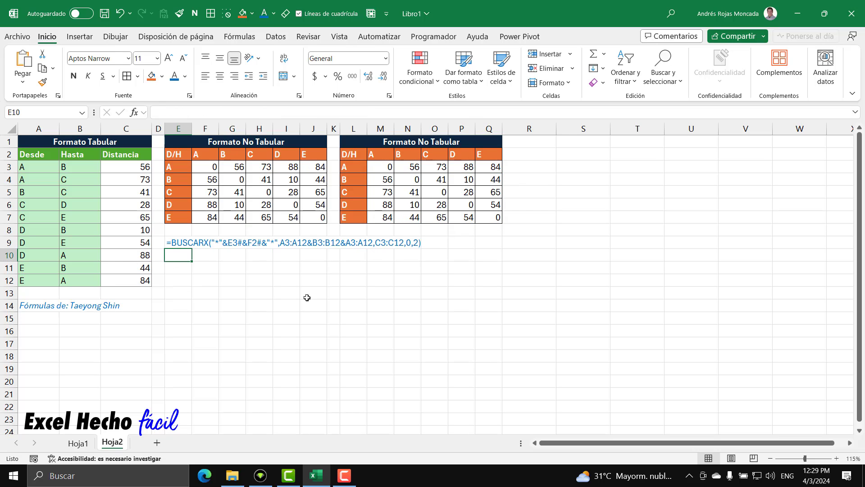
type("=for")
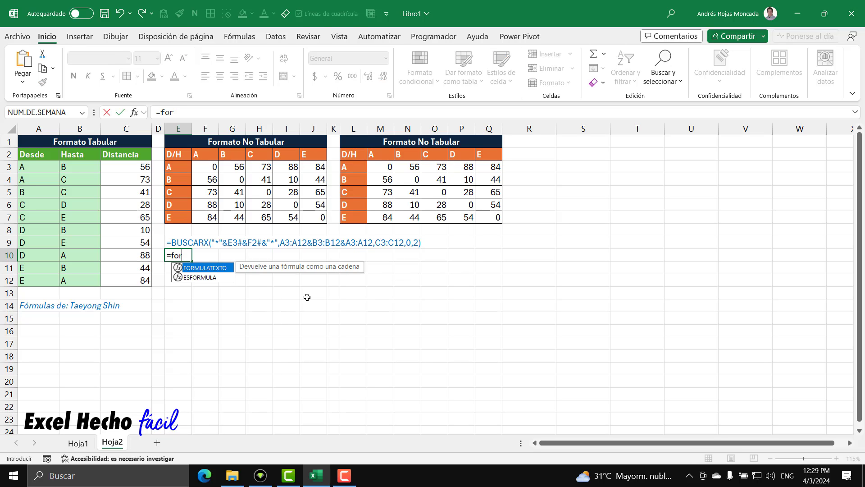
key("Tab")
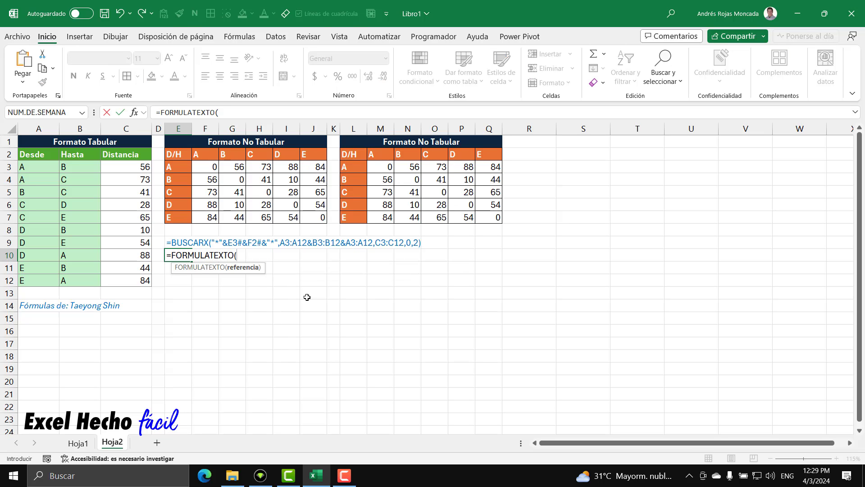
left_click(377, 167)
type(")")
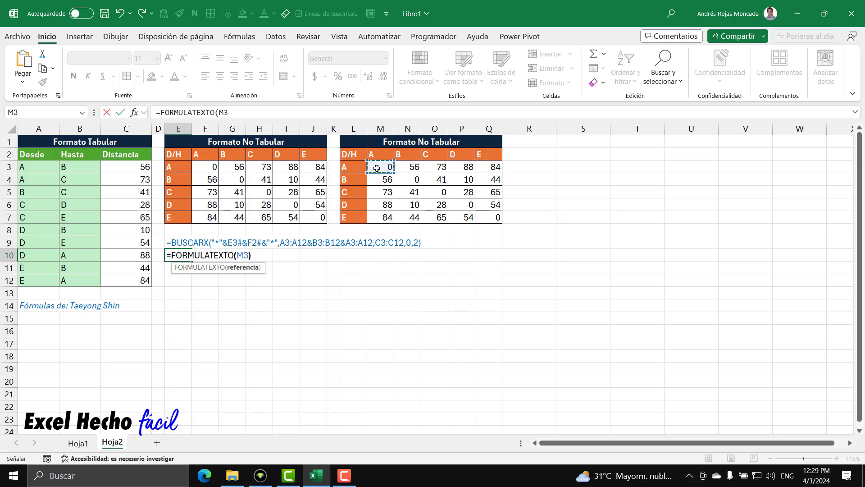
key("Return")
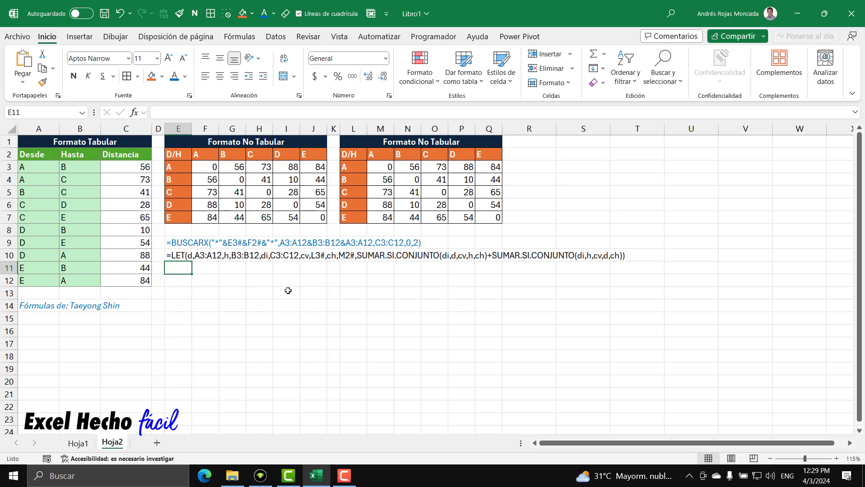
left_click(177, 253)
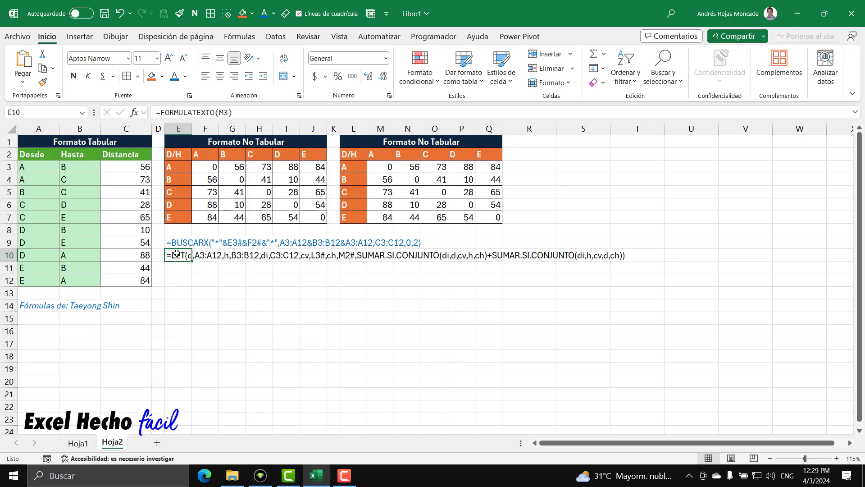
left_click(45, 330)
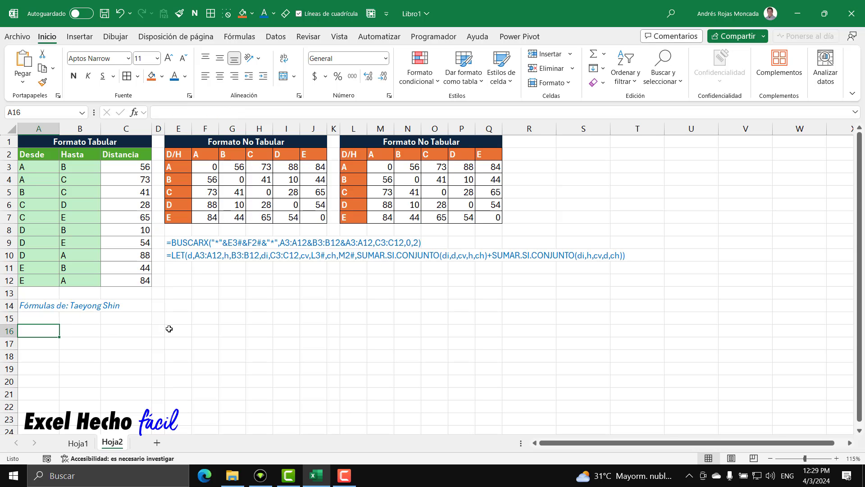